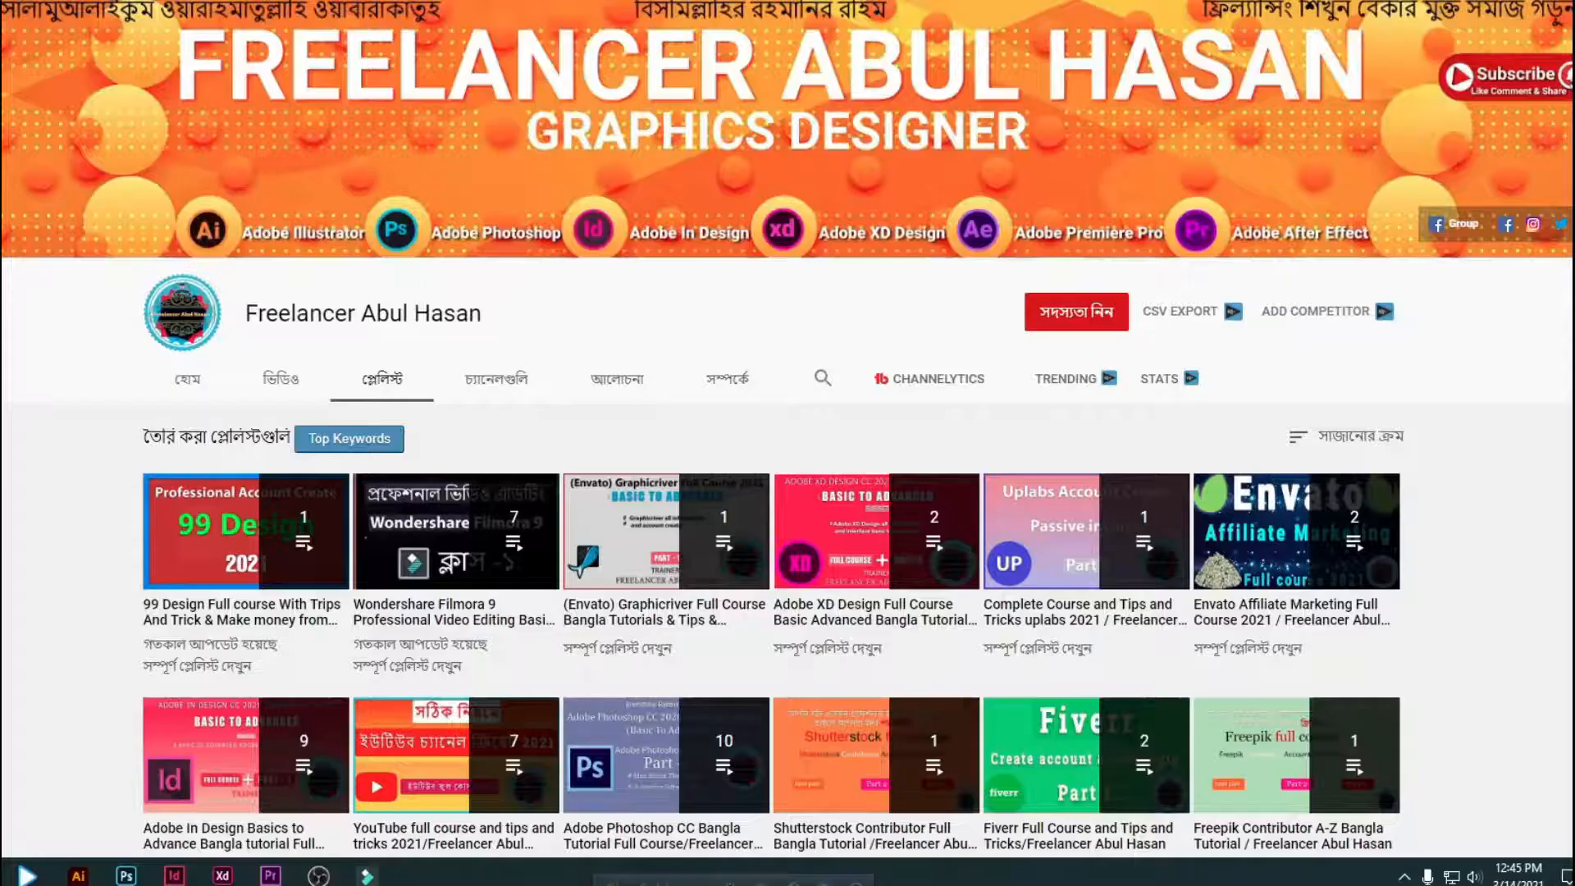
# - Subscribe to the channel and set its notification bell to all notifications
pyautogui.click(1066, 316)
pyautogui.click(1110, 318)
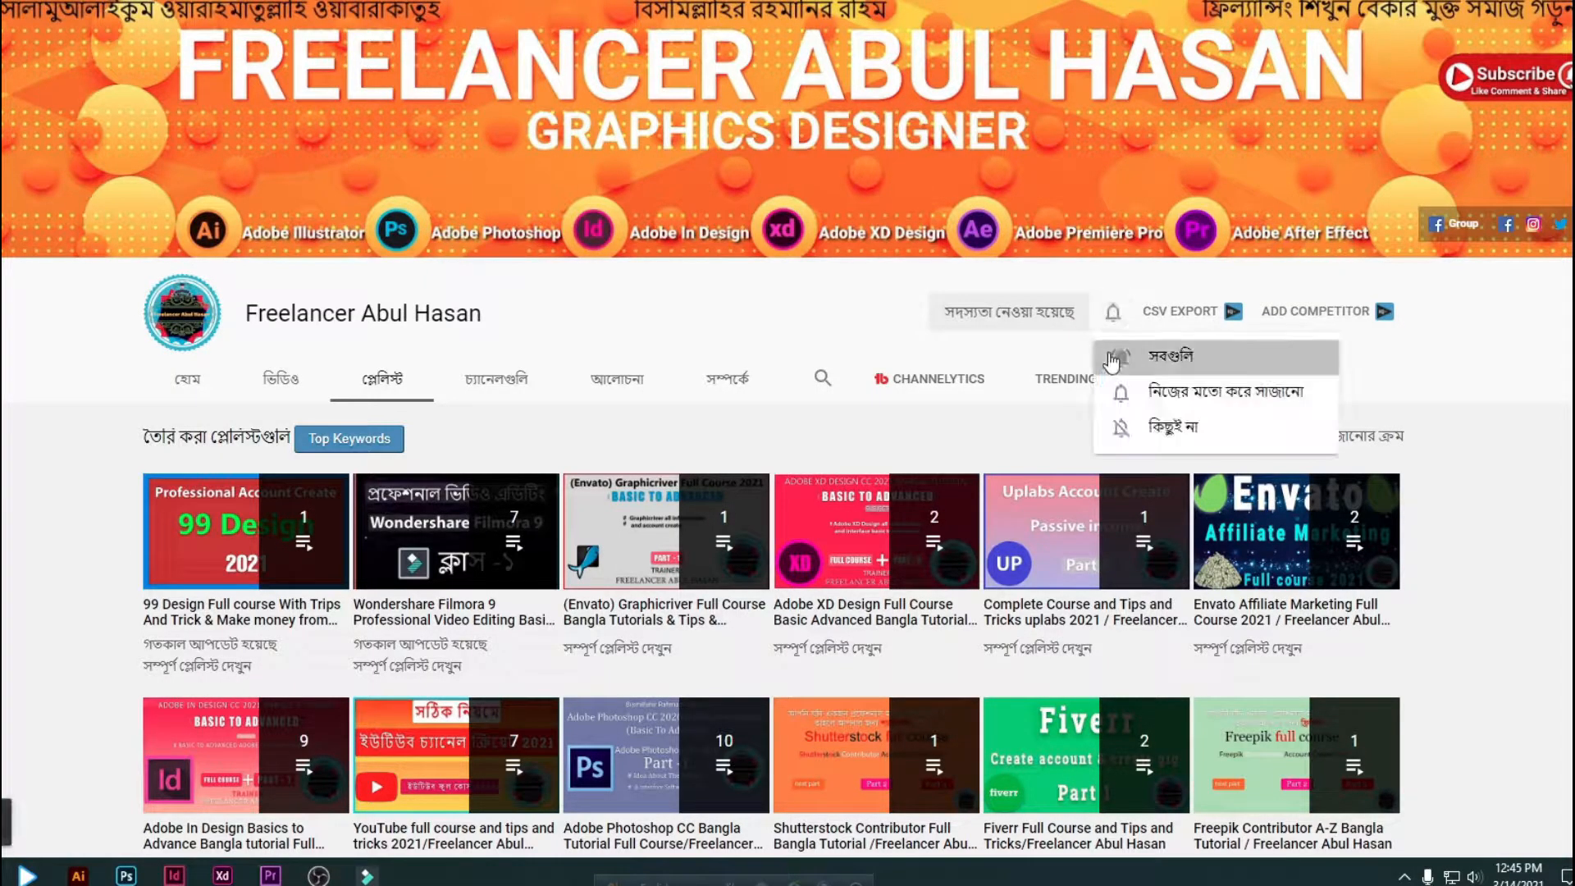
pyautogui.click(1123, 355)
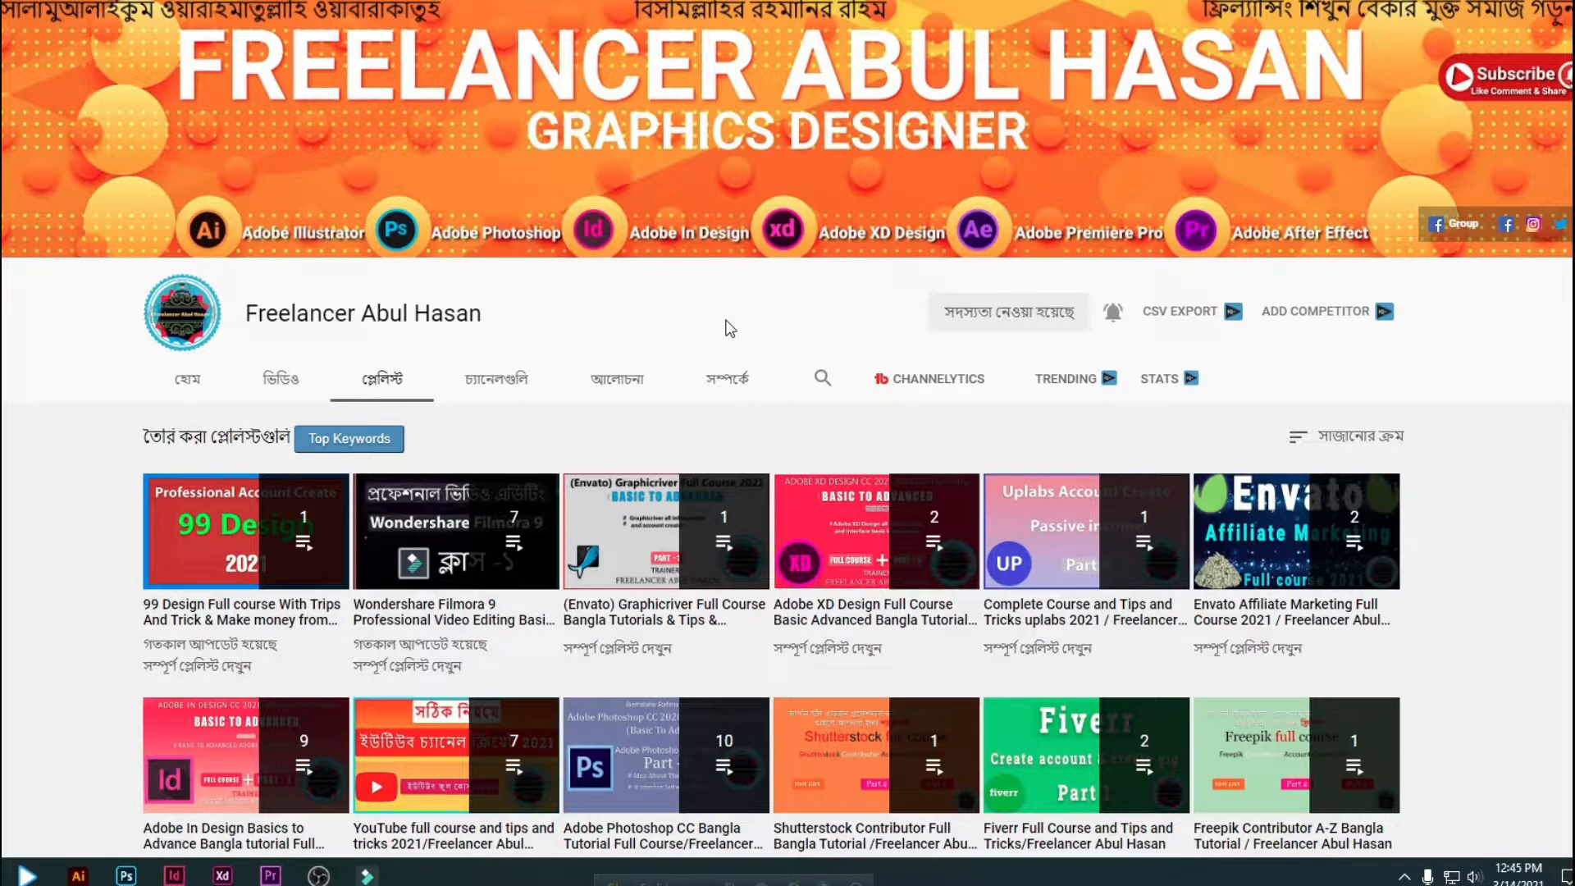
pyautogui.moveTo(496, 537)
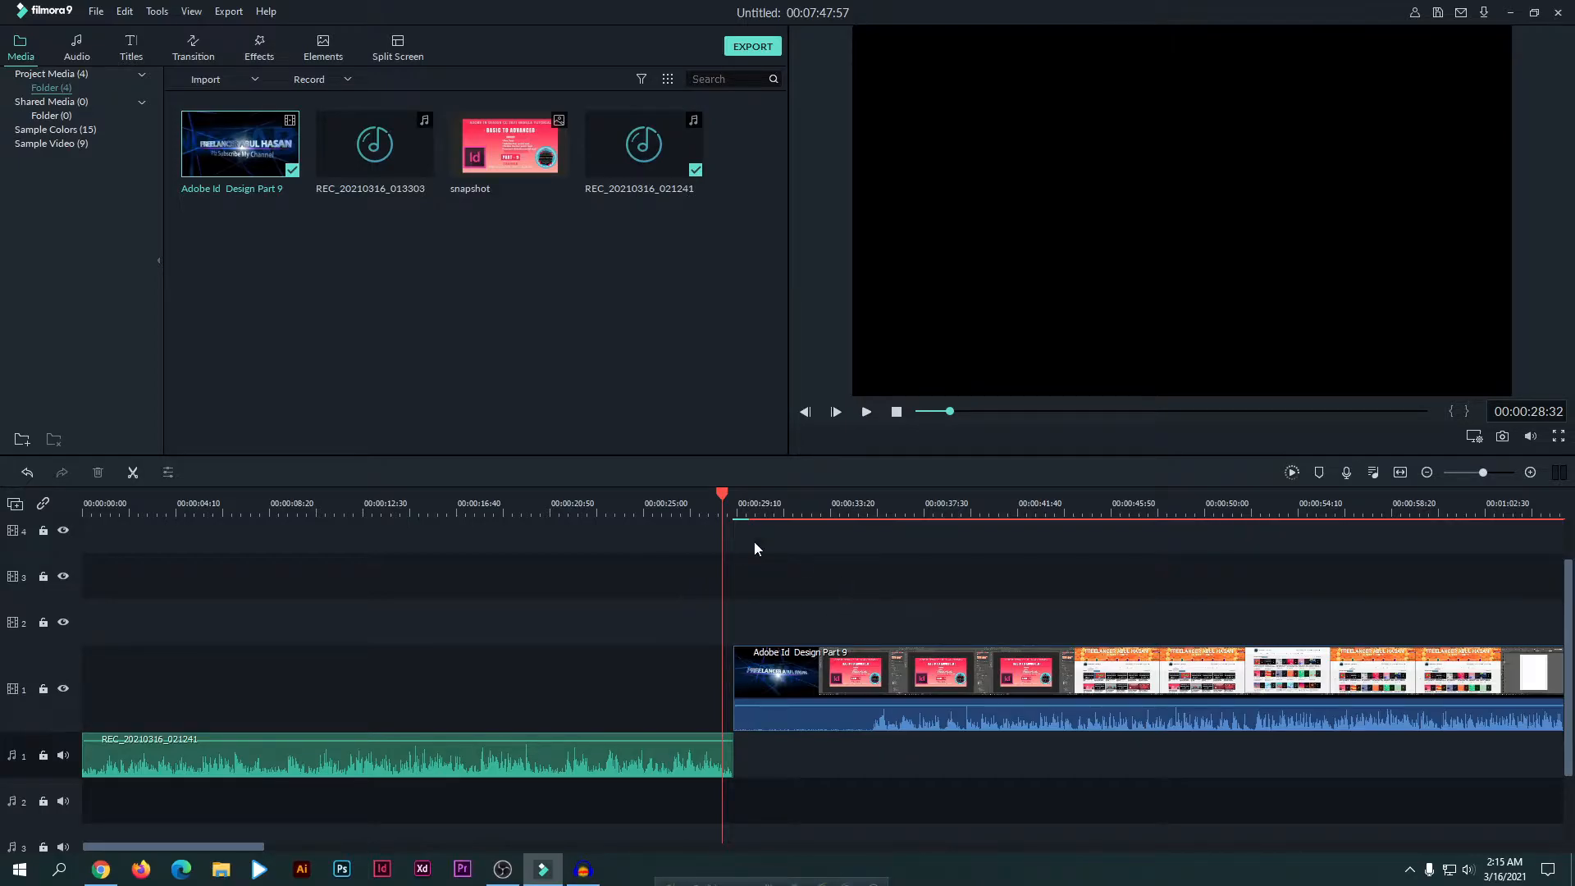
# - Detach the audio from the Adobe Id Design Part 9 video clip on the timeline and delete its video part
pyautogui.click(962, 715)
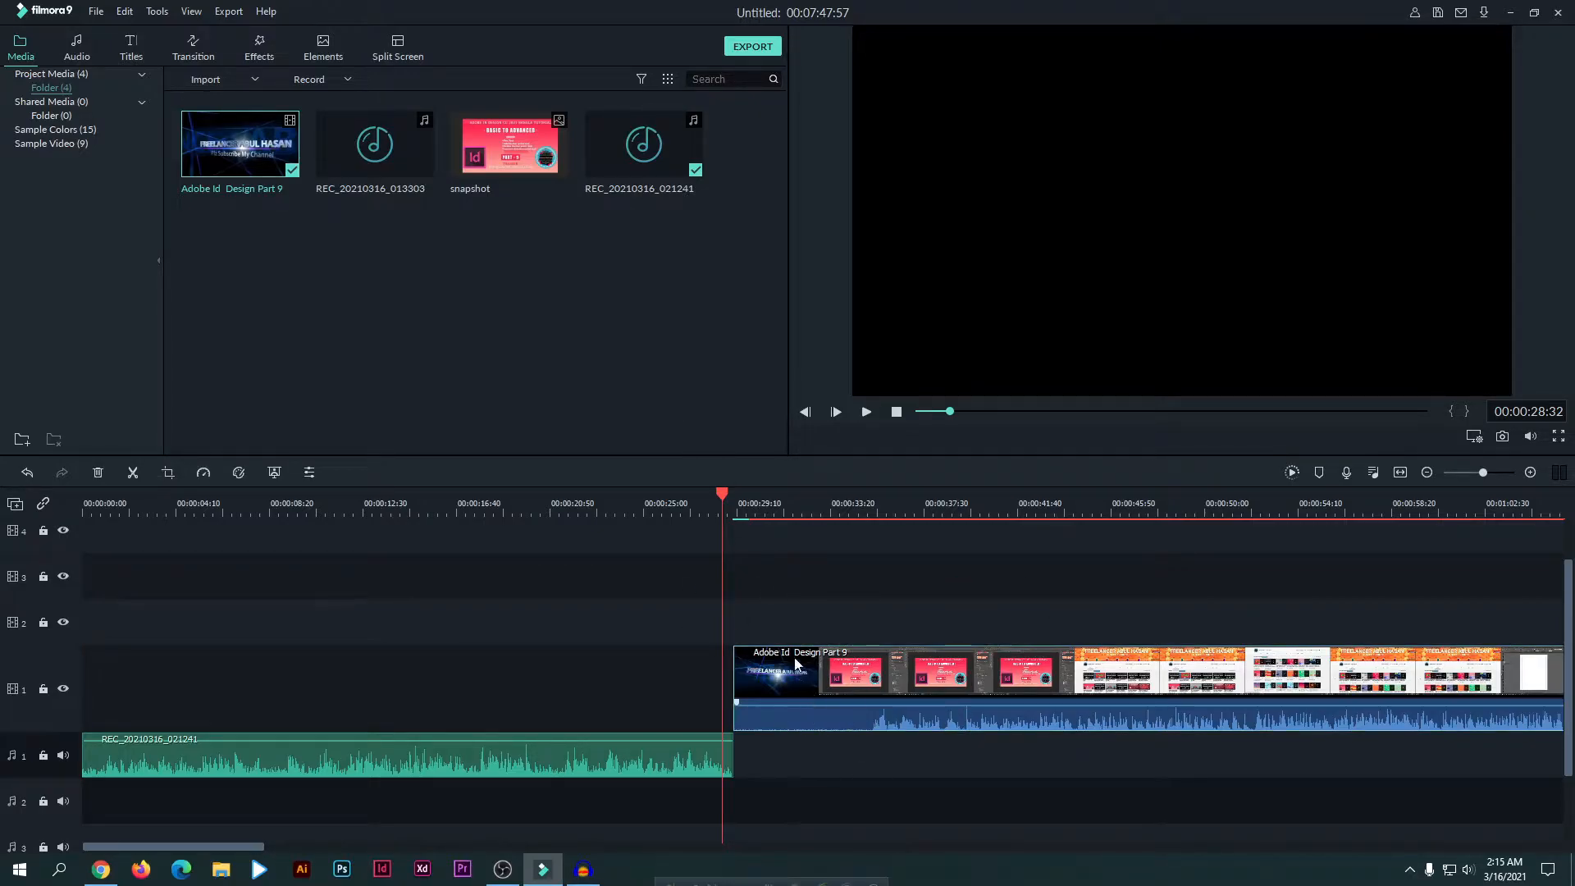
pyautogui.moveTo(835, 585); pyautogui.dragTo(916, 726)
pyautogui.rightClick(918, 677)
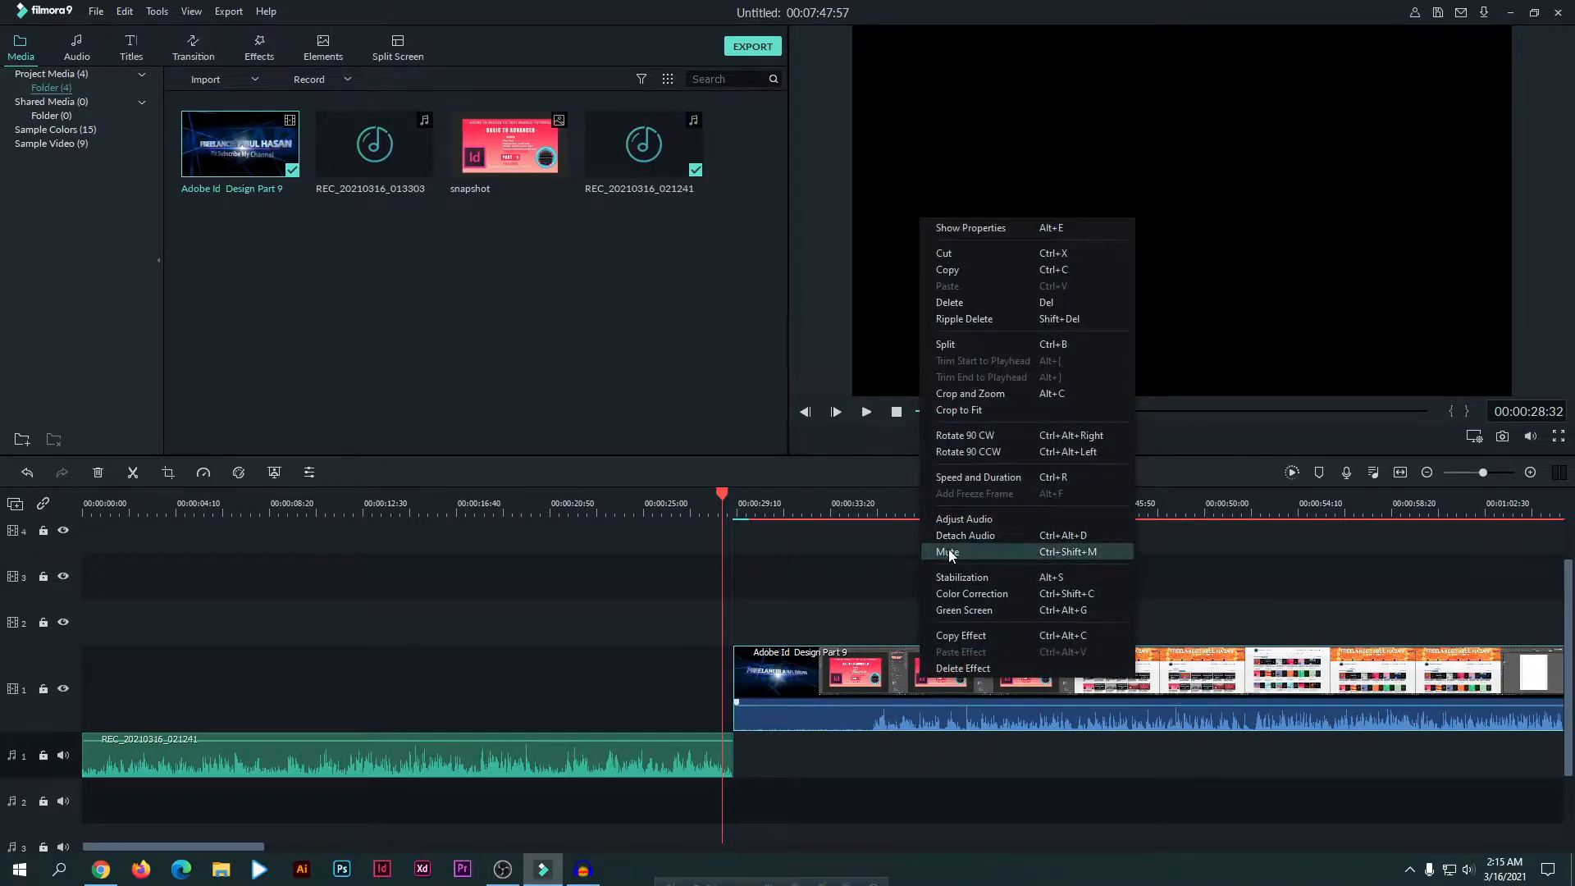
pyautogui.click(1012, 539)
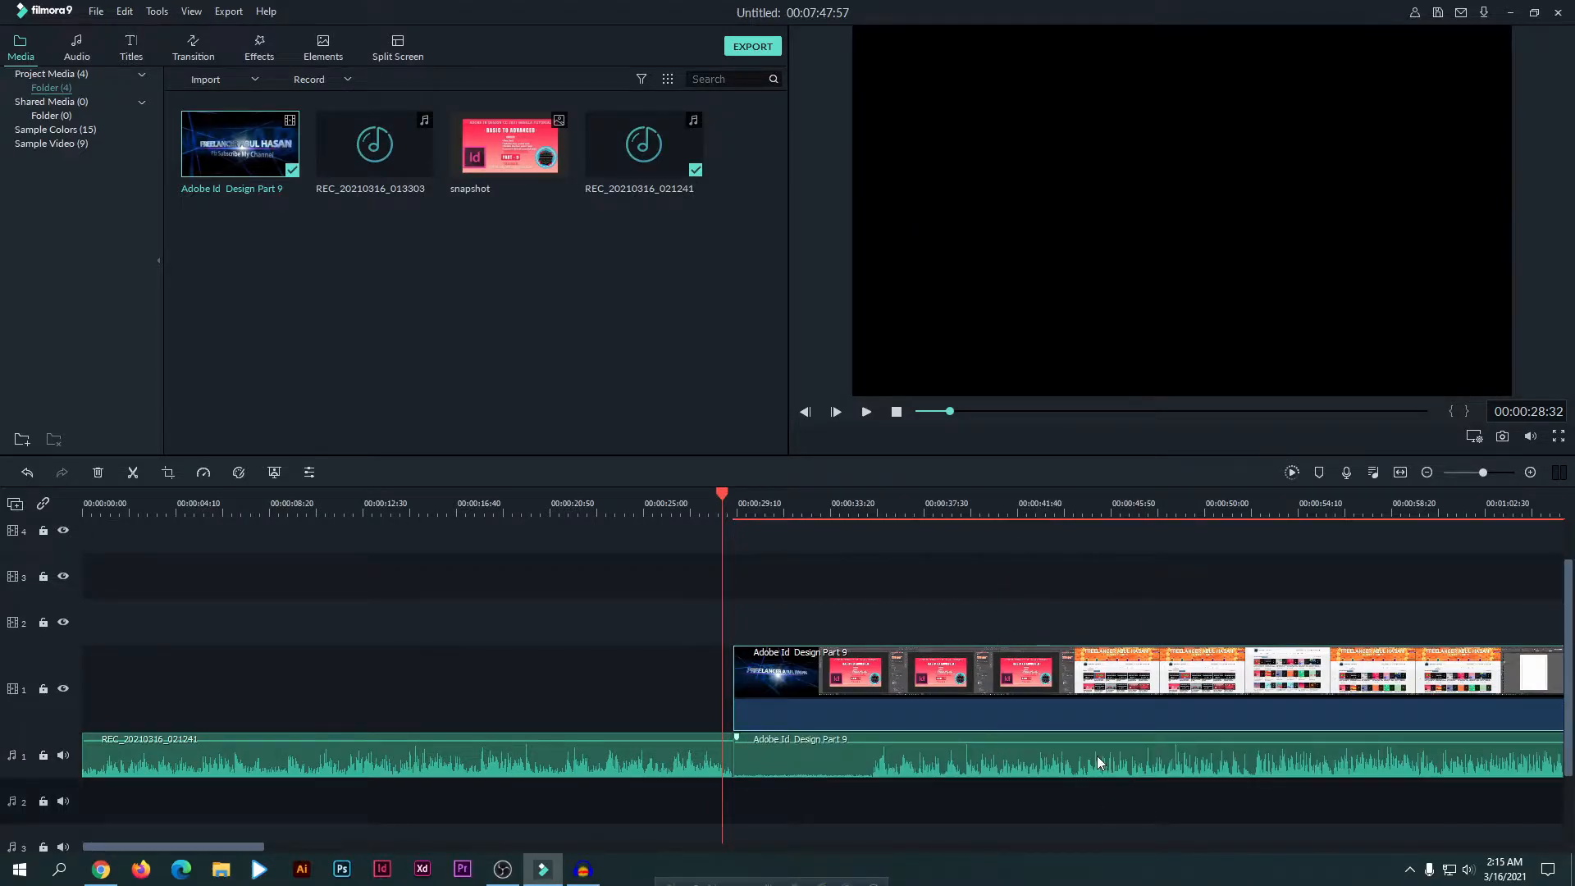
pyautogui.moveTo(994, 622); pyautogui.dragTo(1028, 703)
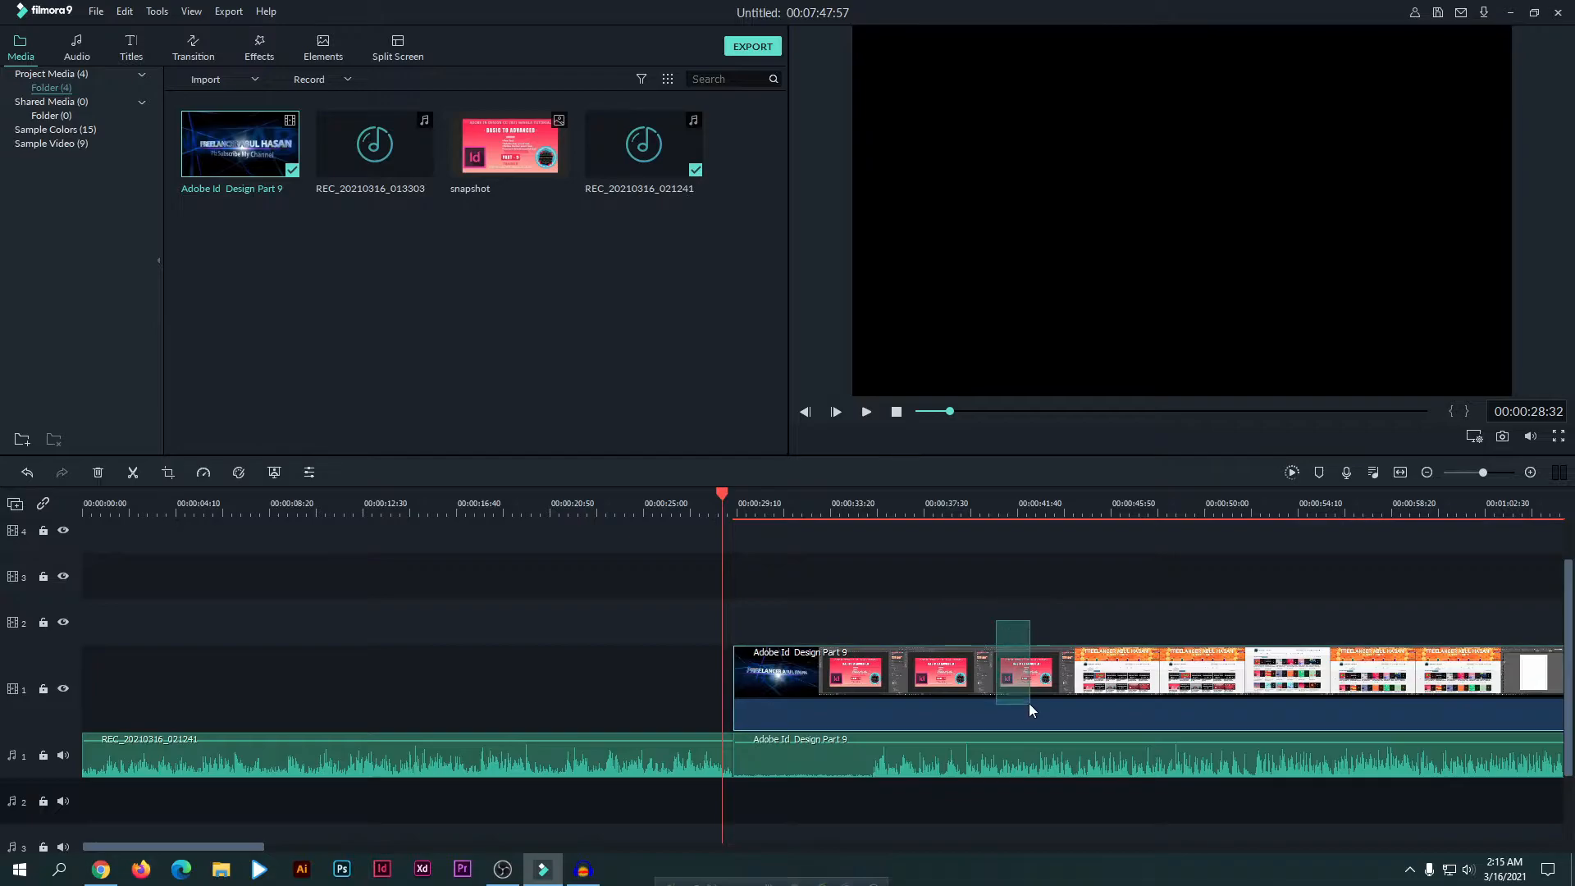
pyautogui.press('Delete')
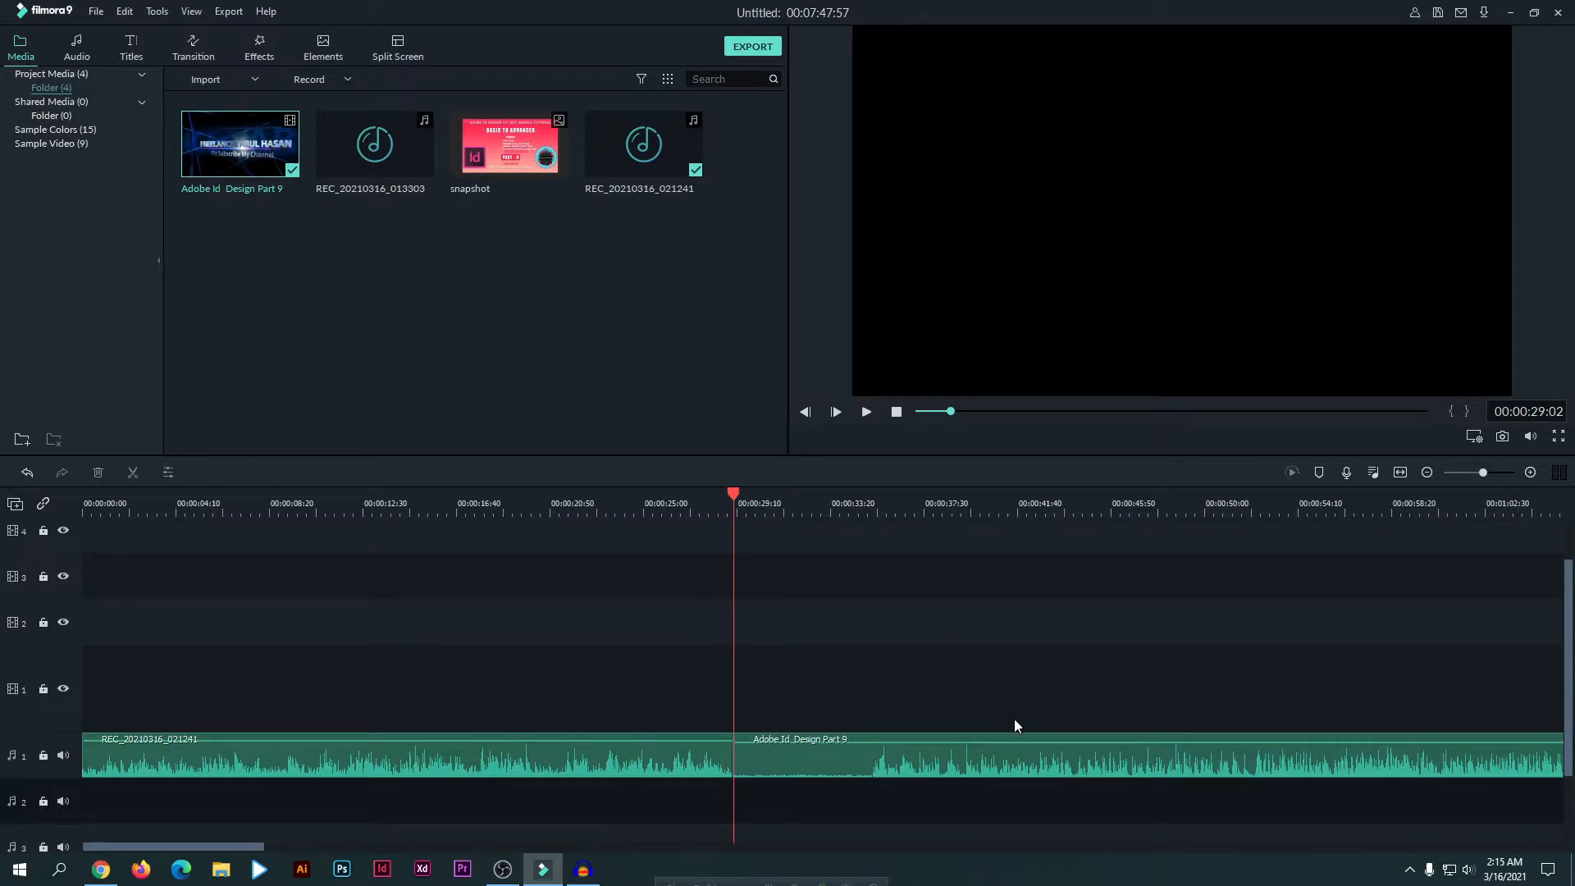
pyautogui.click(743, 504)
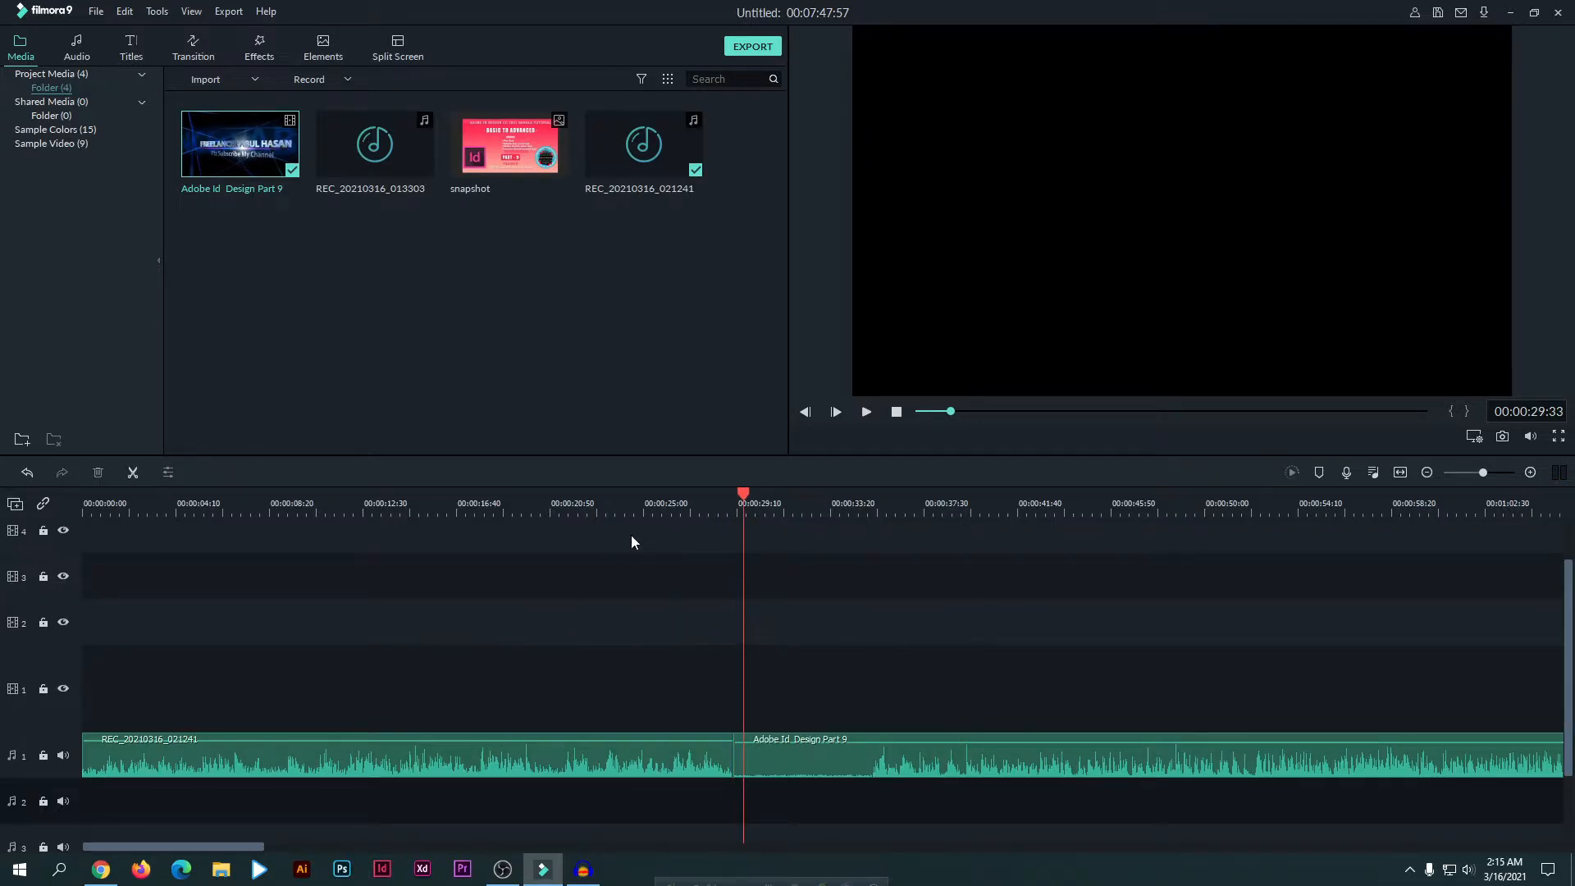
pyautogui.click(749, 49)
pyautogui.click(463, 514)
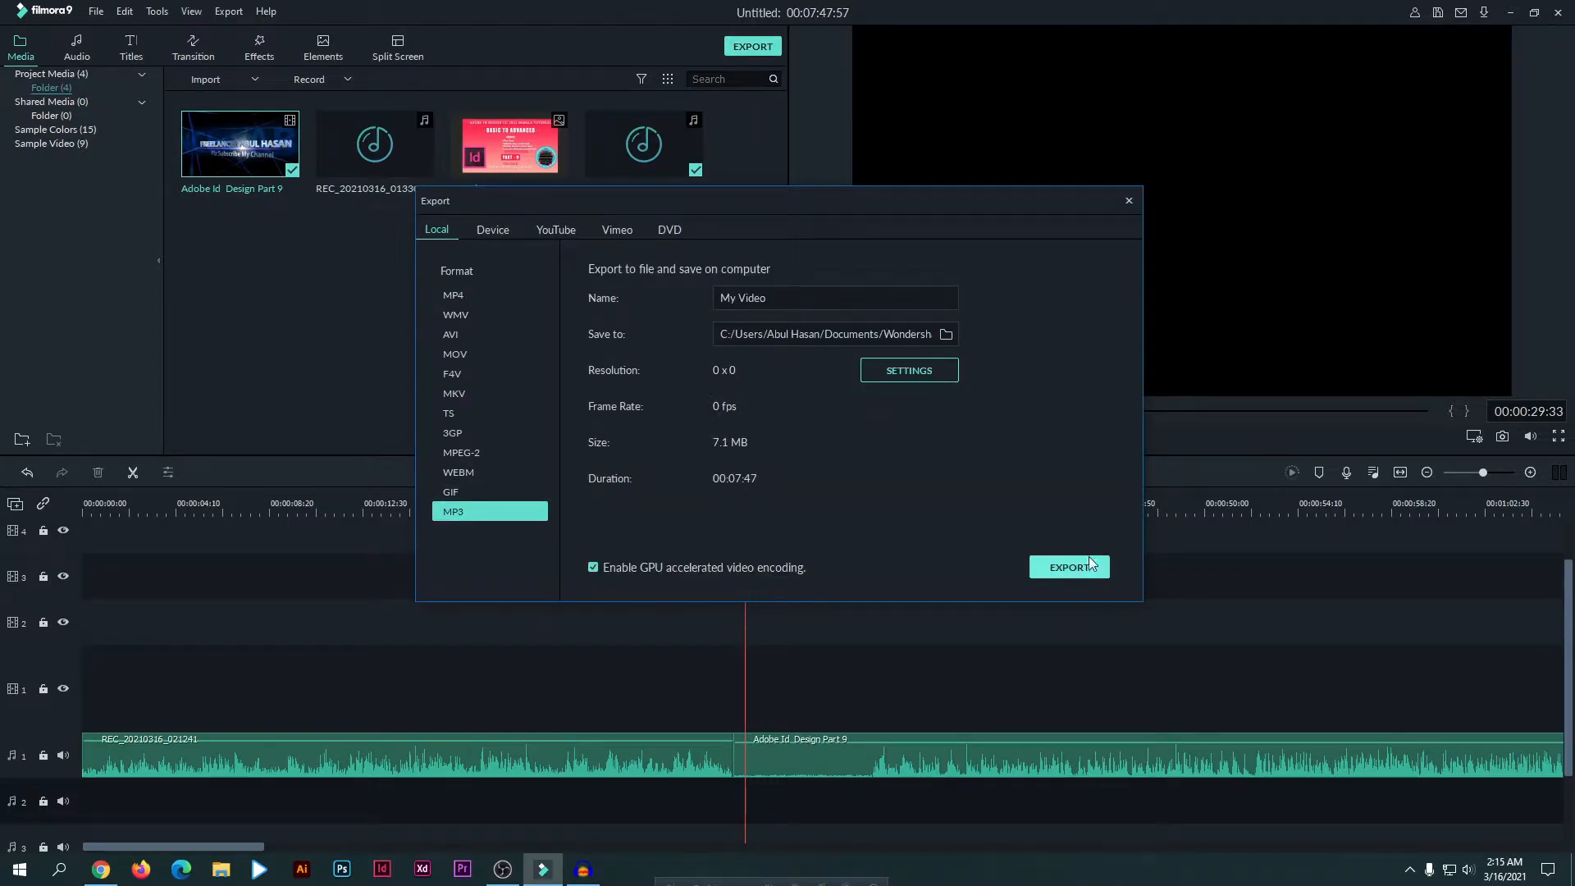
pyautogui.click(1129, 200)
# - Remove the detached Adobe Id Design Part 9 audio and export the remaining recording as an MP3 named Eiditign
pyautogui.scroll(-2, 1029, 644)
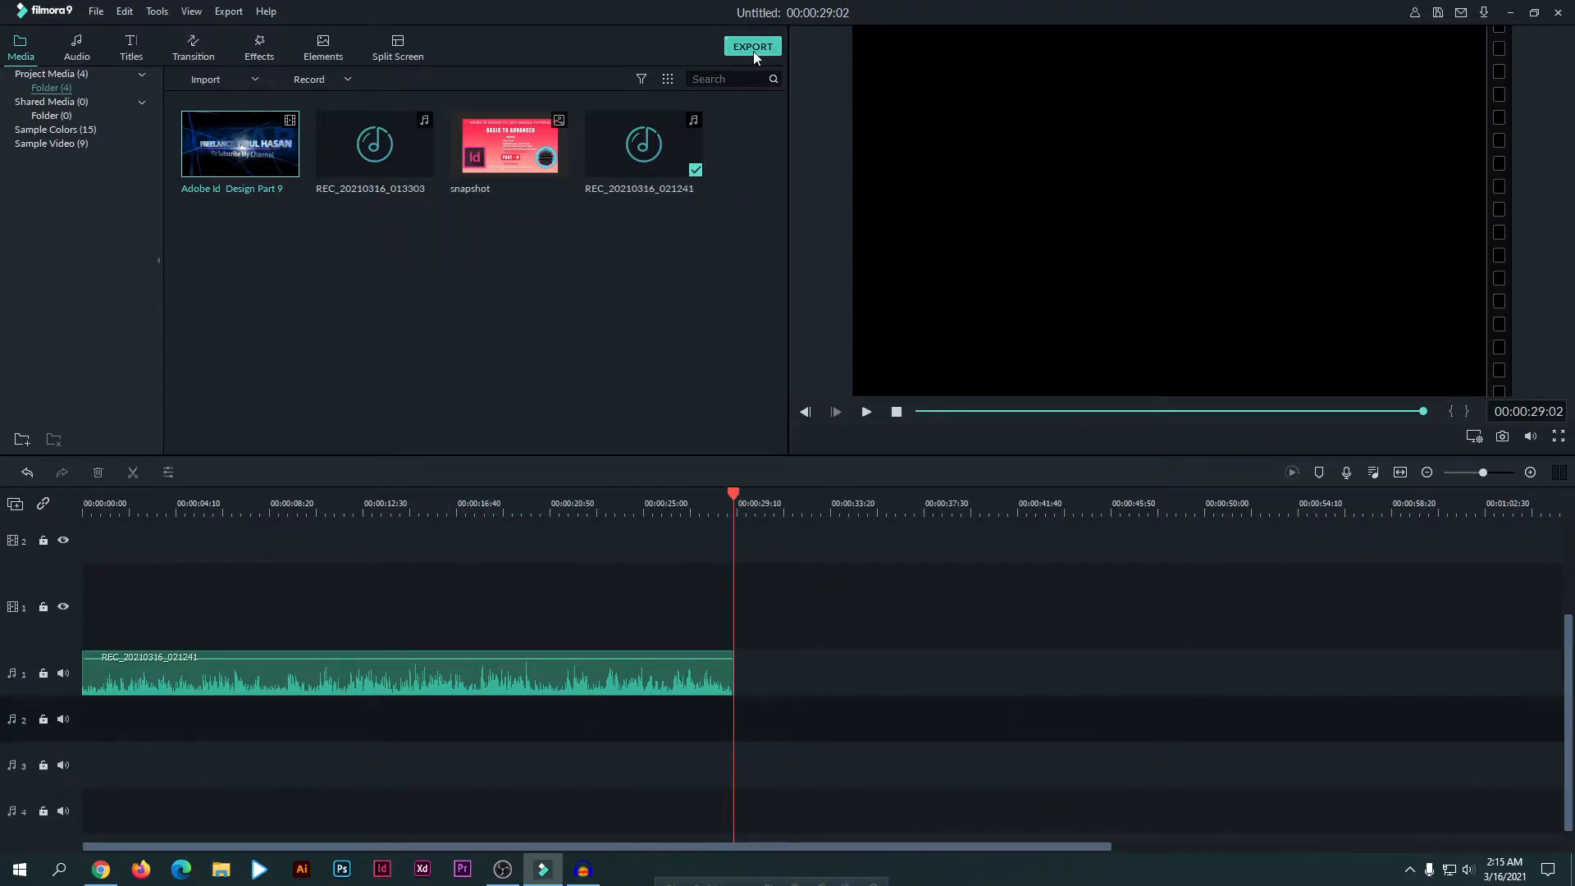
pyautogui.hotkey('ctrl', 'e')
pyautogui.click(488, 512)
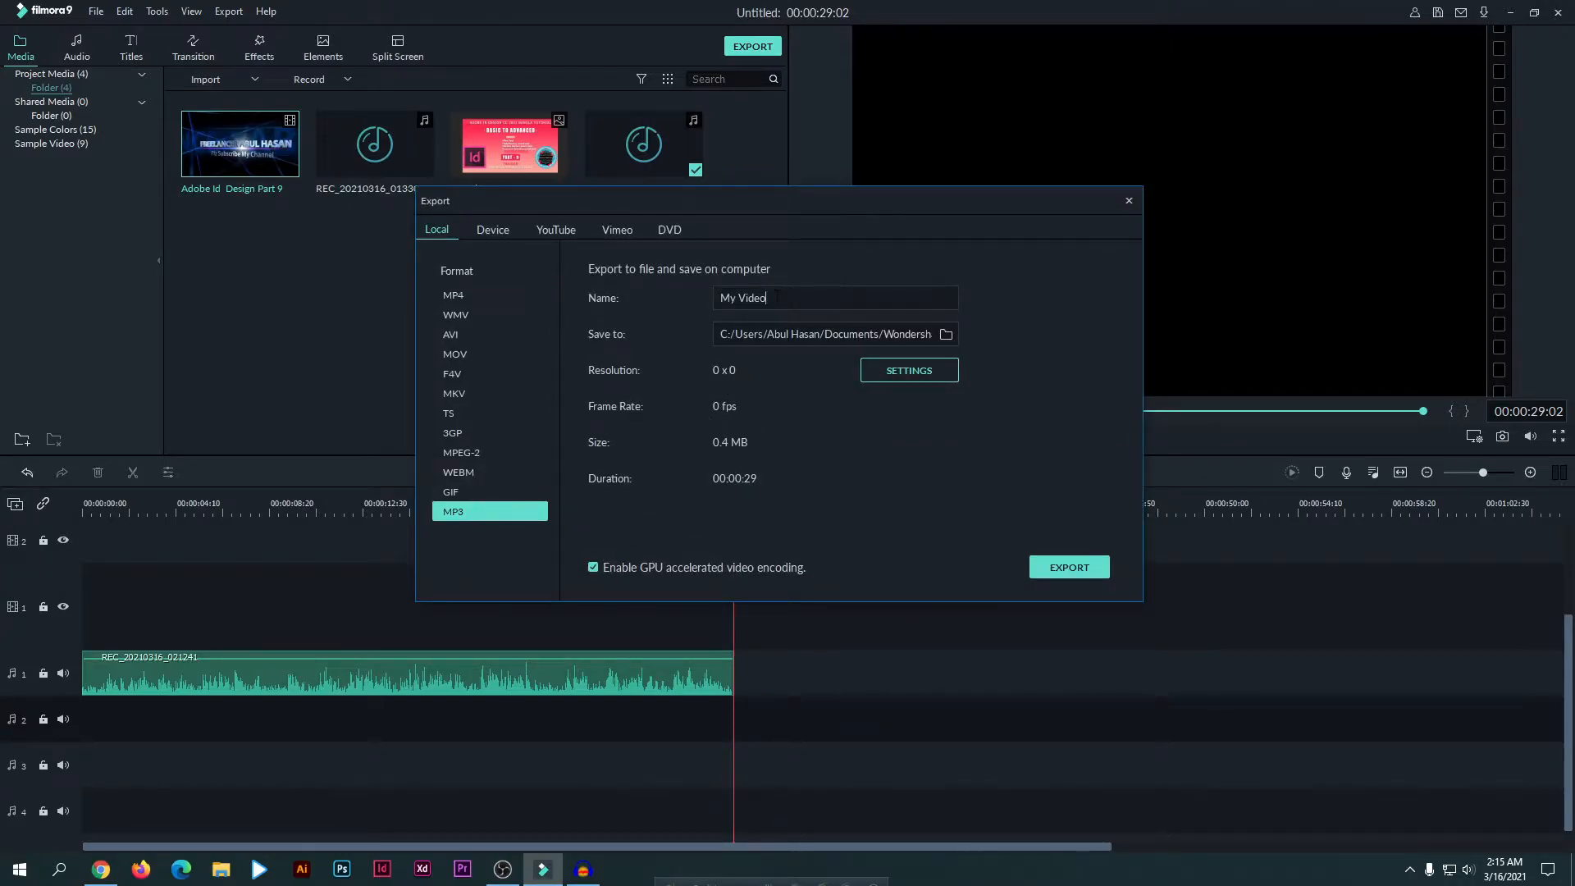
pyautogui.press('BackSpace')
pyautogui.write('Eiditign')
pyautogui.click(1058, 570)
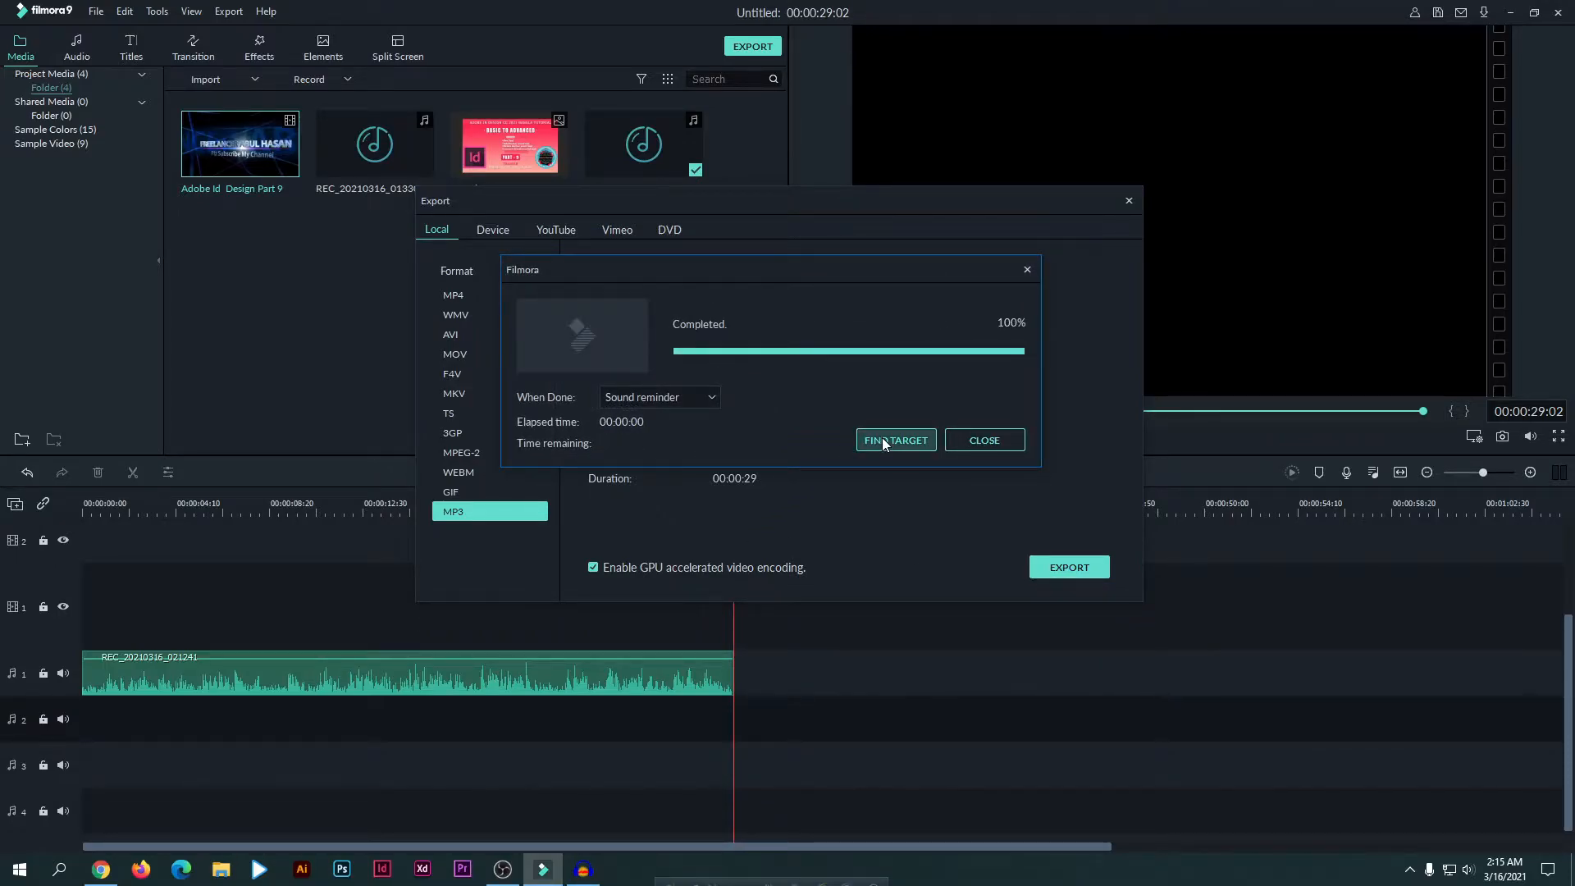
# - Locate the exported Eiditign file in its output folder and import it into Audacity
pyautogui.click(883, 436)
pyautogui.click(1105, 213)
pyautogui.click(1128, 201)
pyautogui.click(1509, 12)
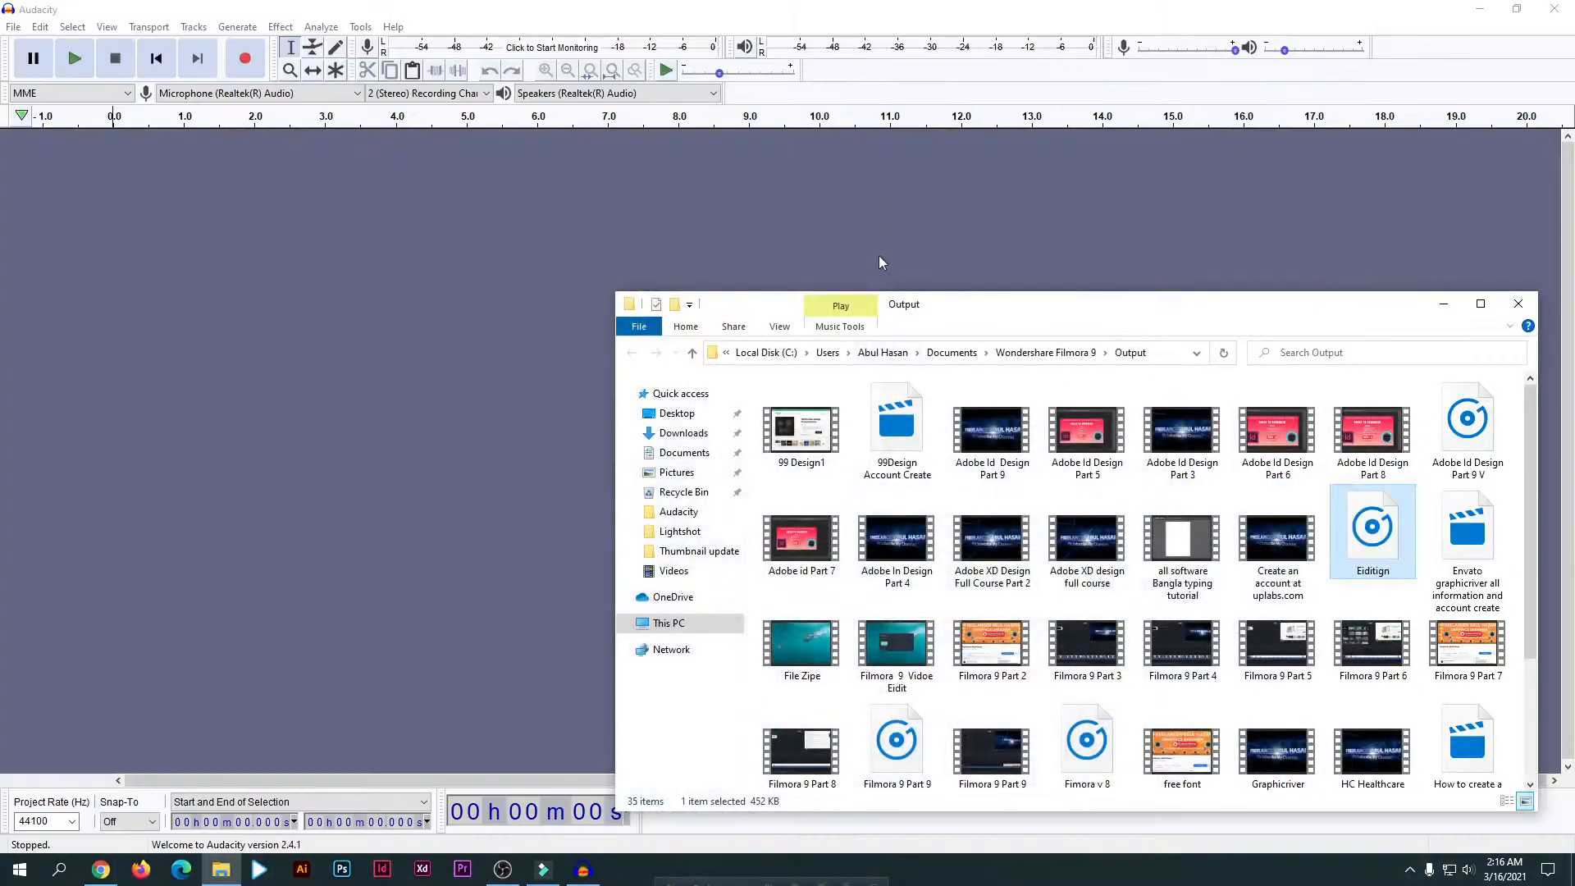
pyautogui.moveTo(1390, 566); pyautogui.dragTo(284, 310)
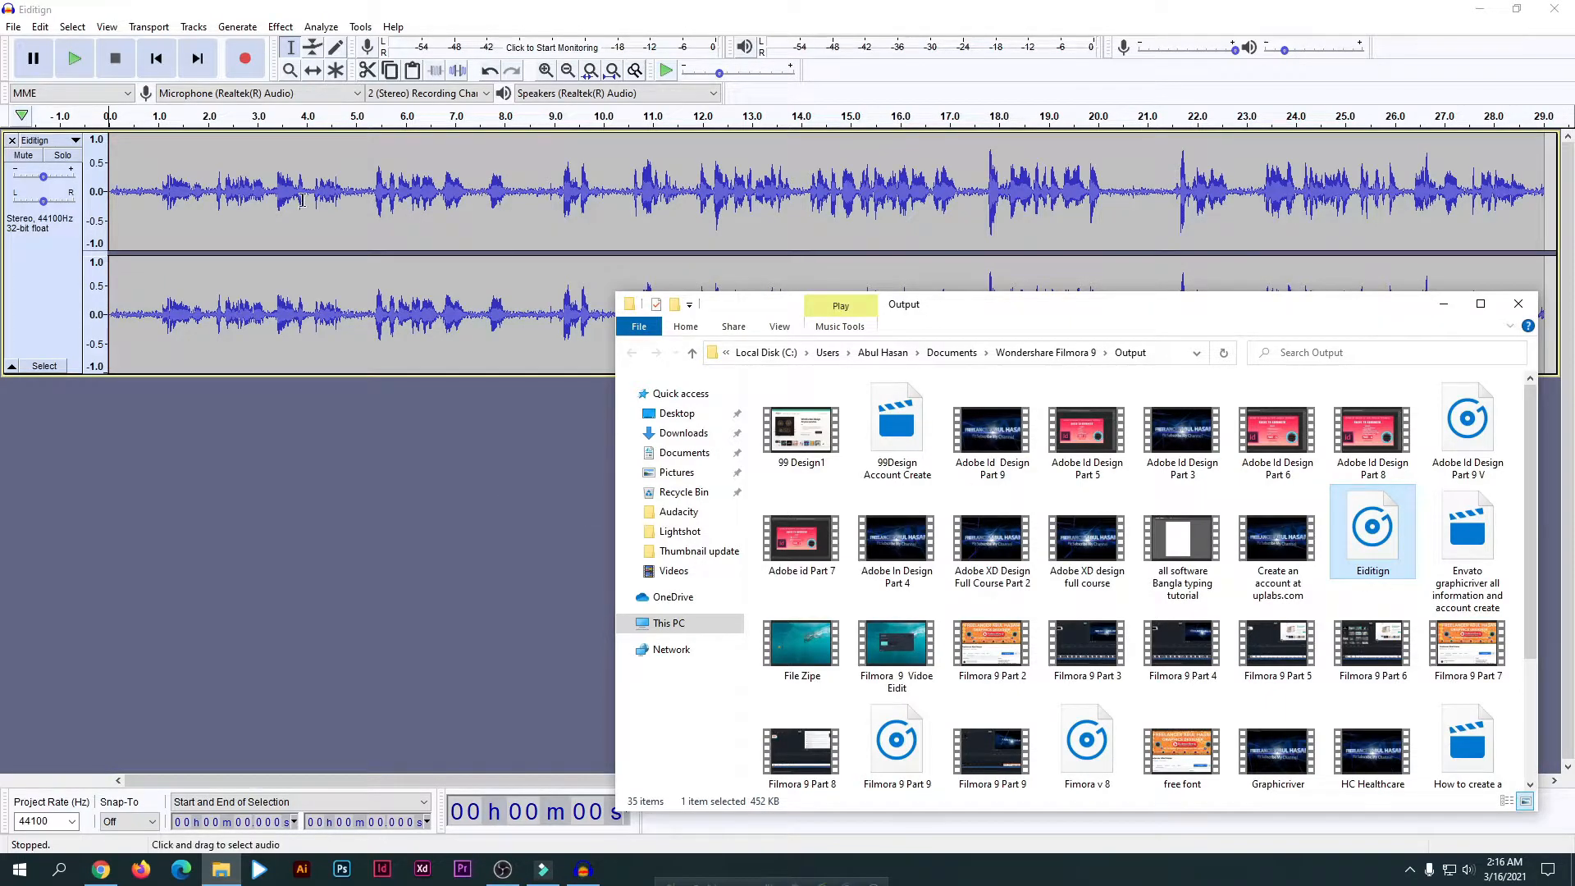
# - Play the imported recording from about 0.3 s to hear its background noise, and stop playback
pyautogui.click(319, 245)
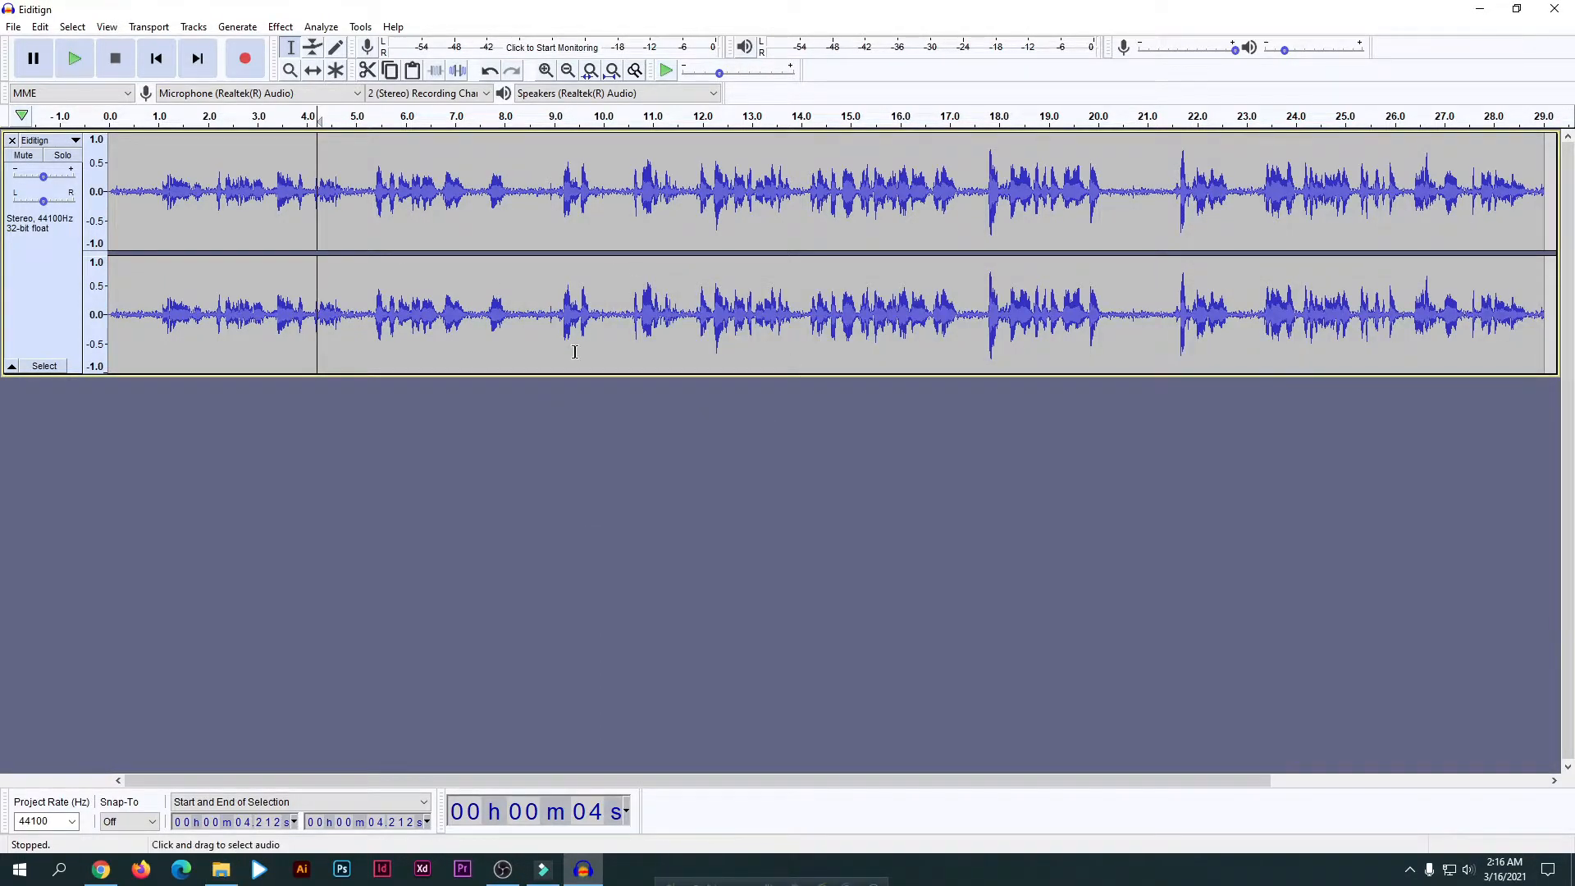
pyautogui.click(125, 143)
pyautogui.press('space')
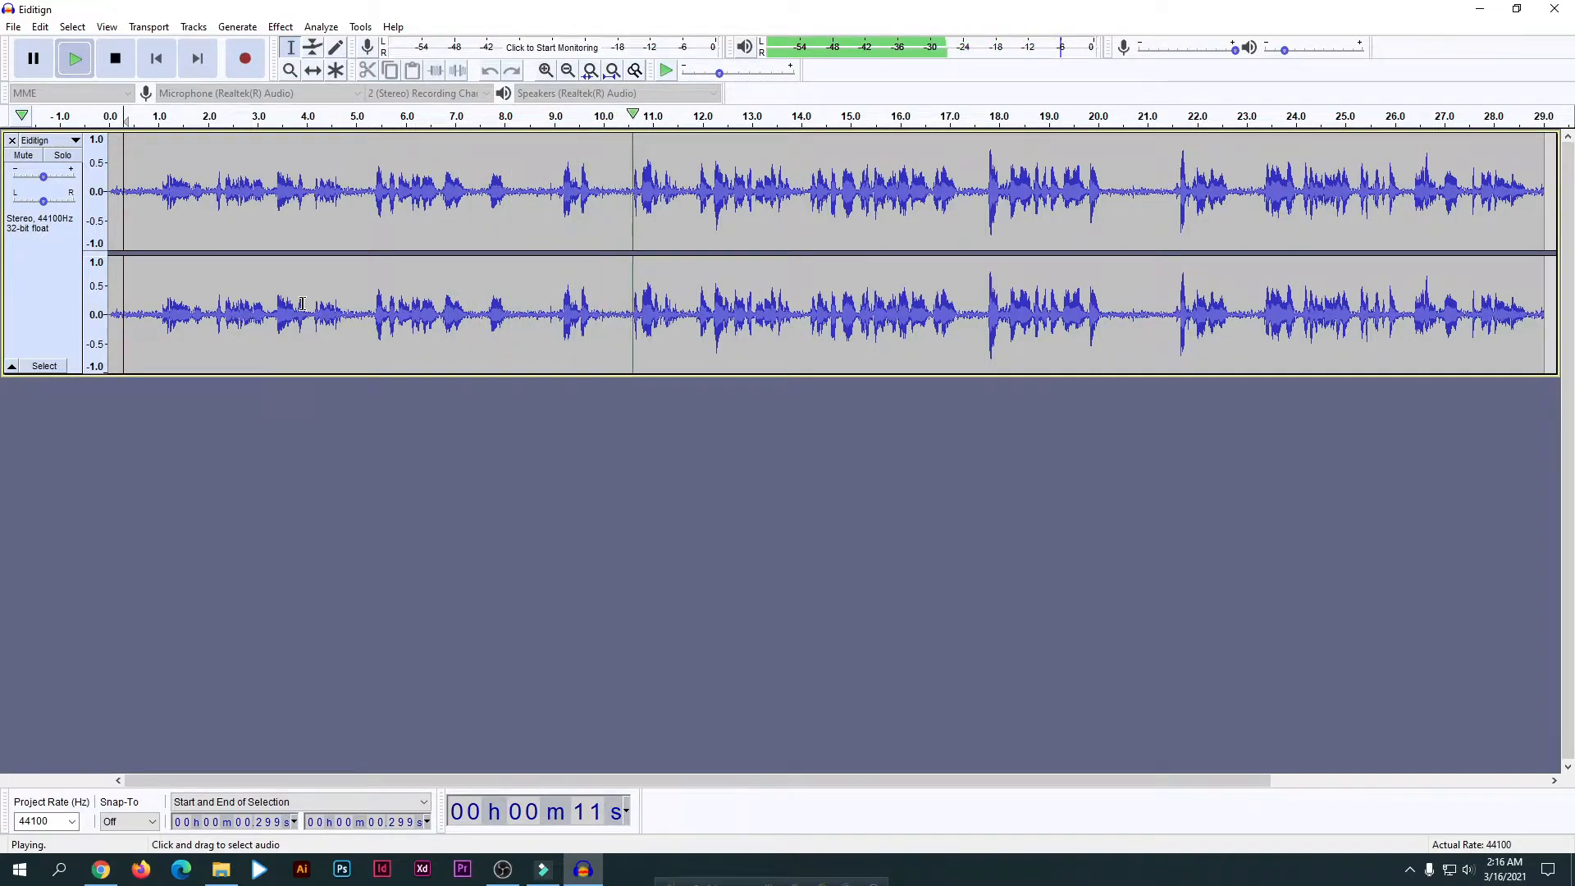
pyautogui.press('space')
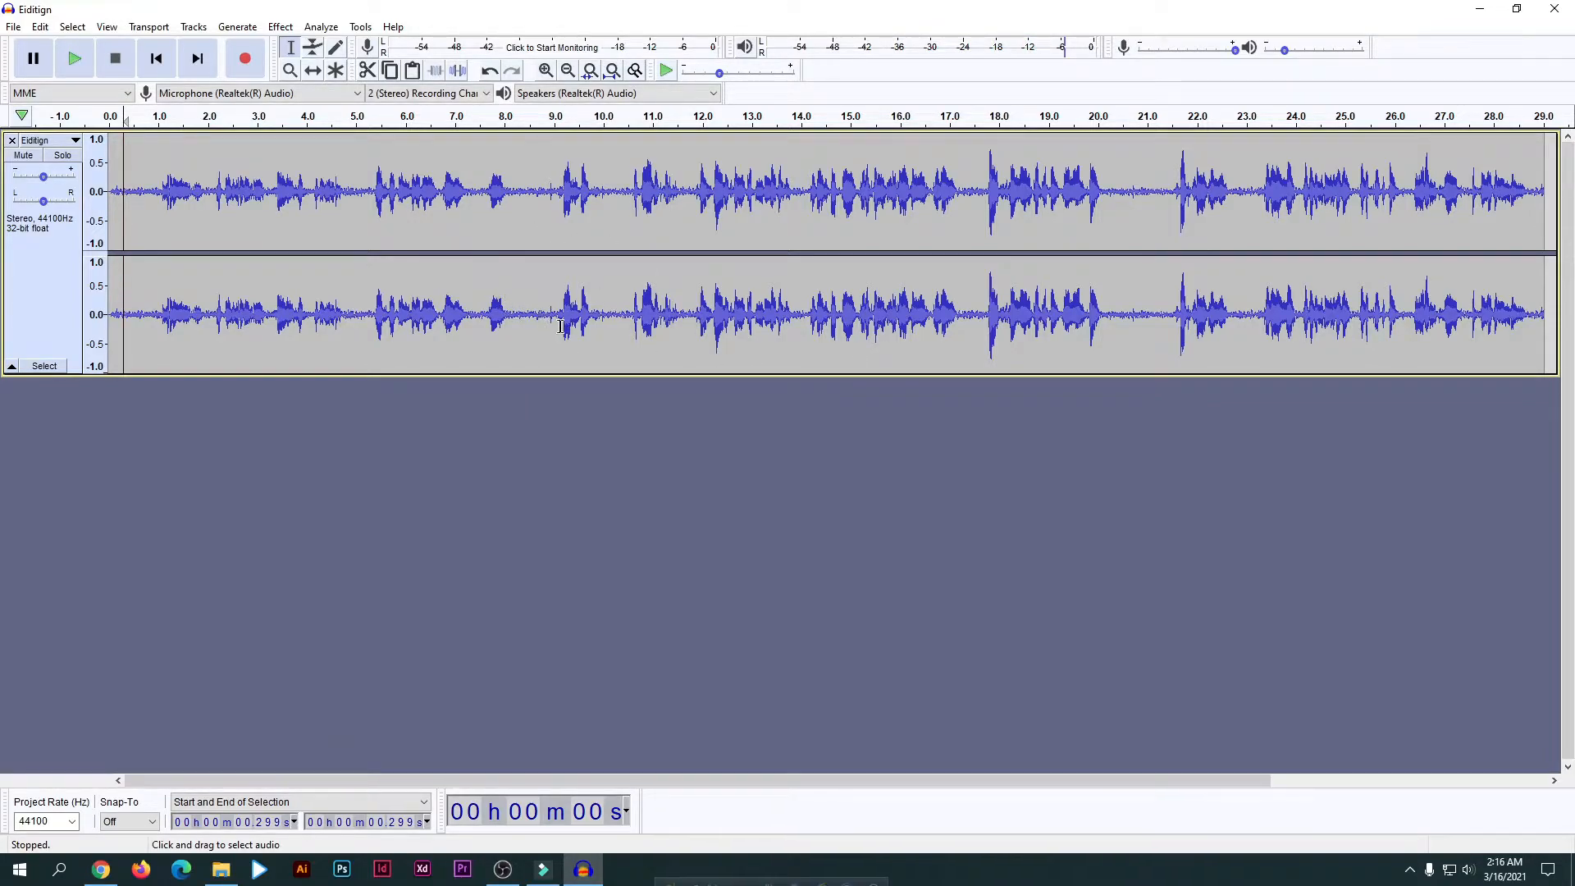
# - Select the speech-free stretch of the track from about 20.27 s to 21.34 s as the noise sample
pyautogui.moveTo(527, 321); pyautogui.dragTo(555, 341)
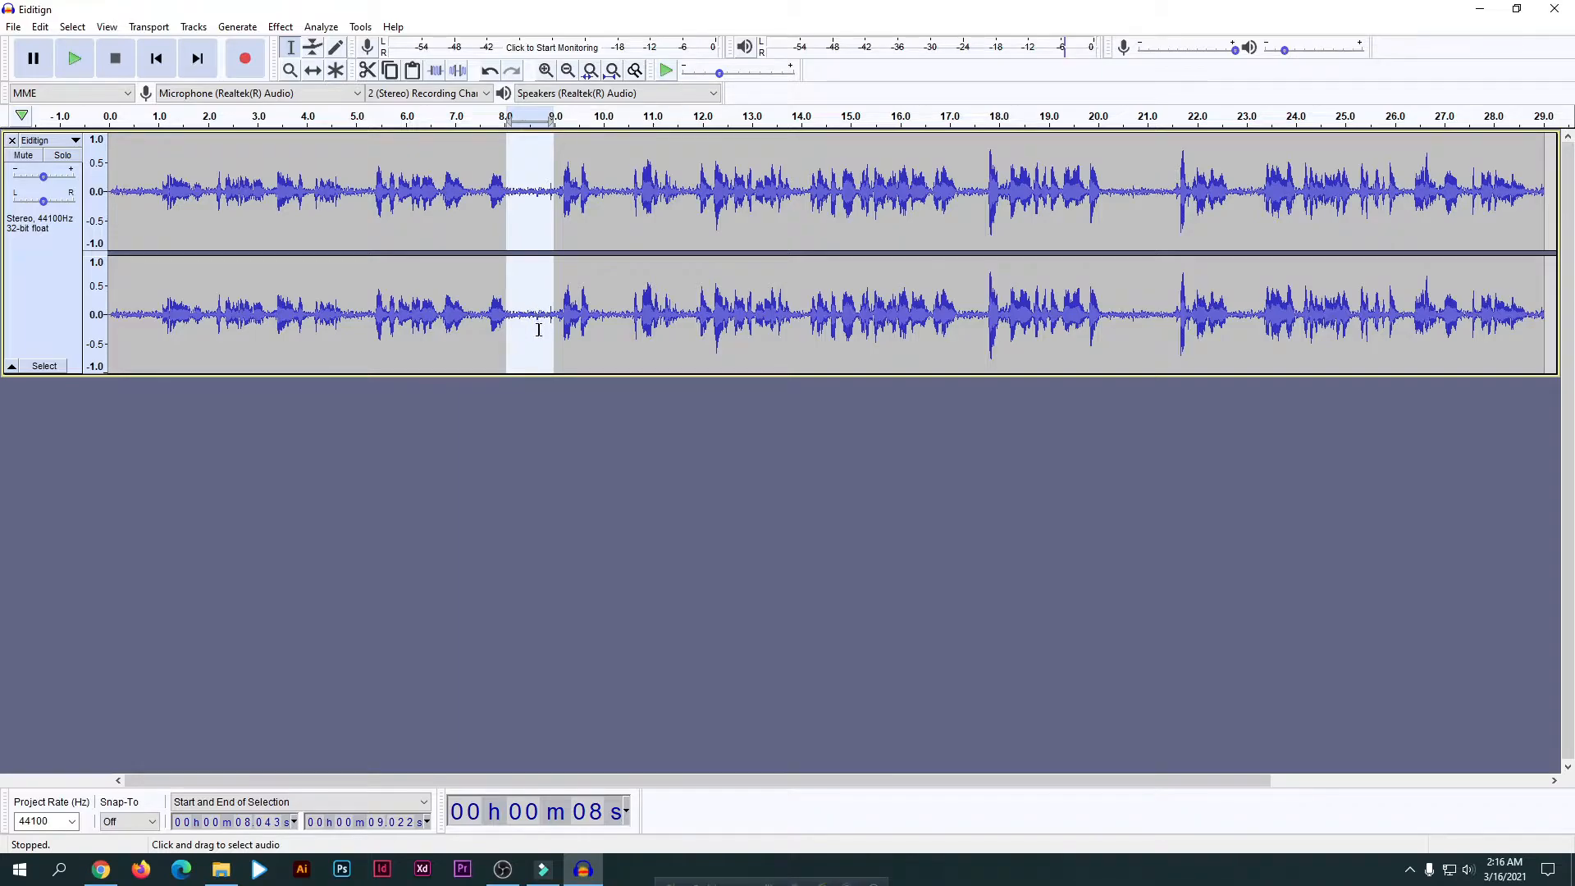
pyautogui.moveTo(1114, 310); pyautogui.dragTo(1152, 365)
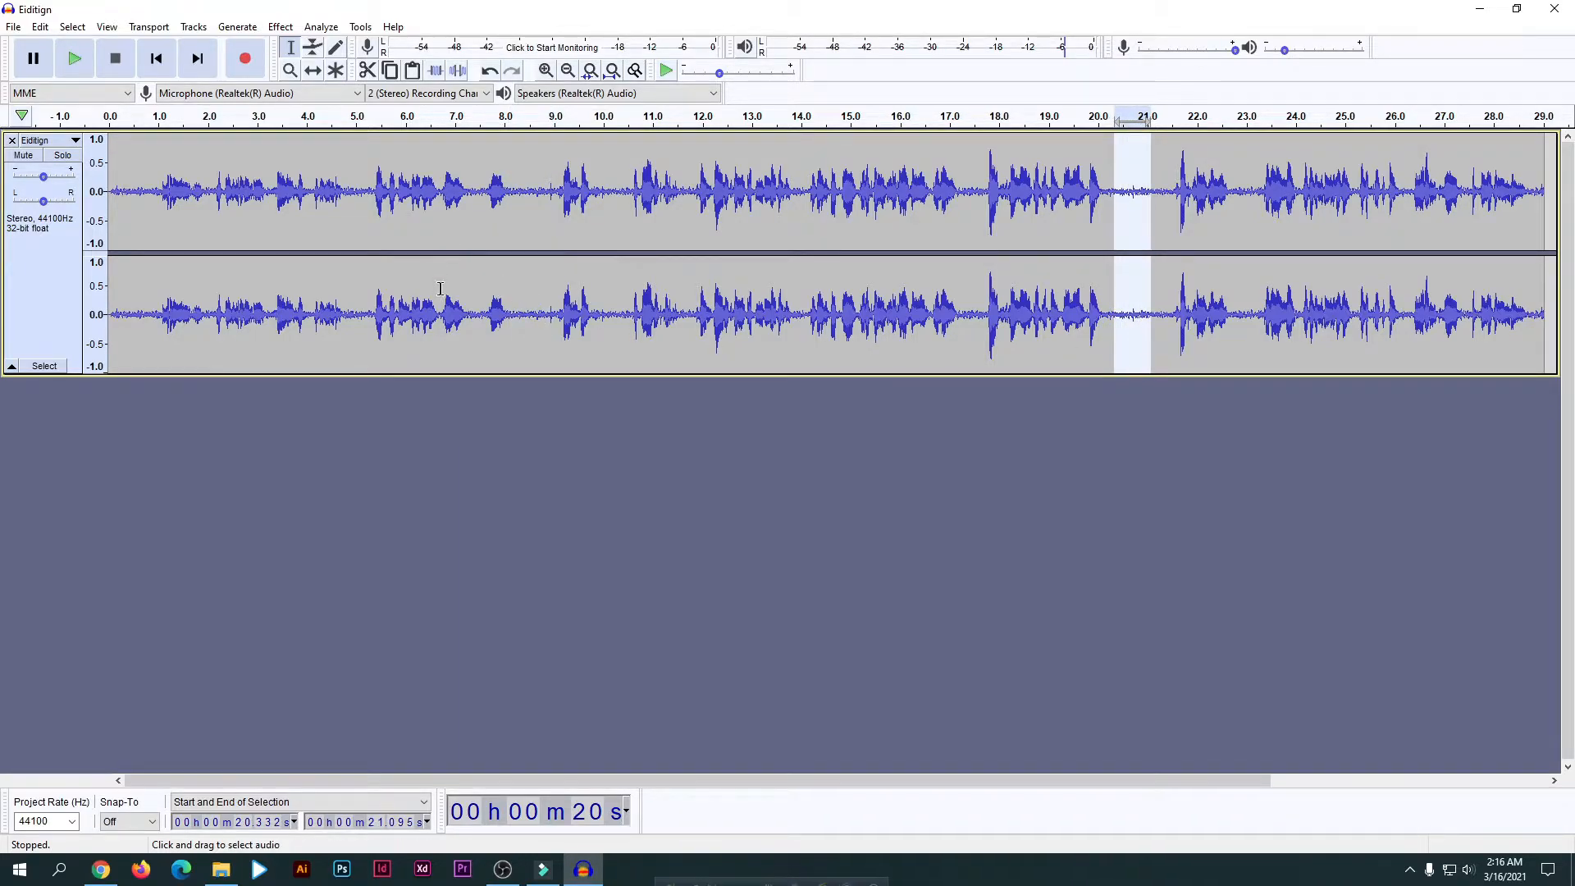
pyautogui.click(605, 338)
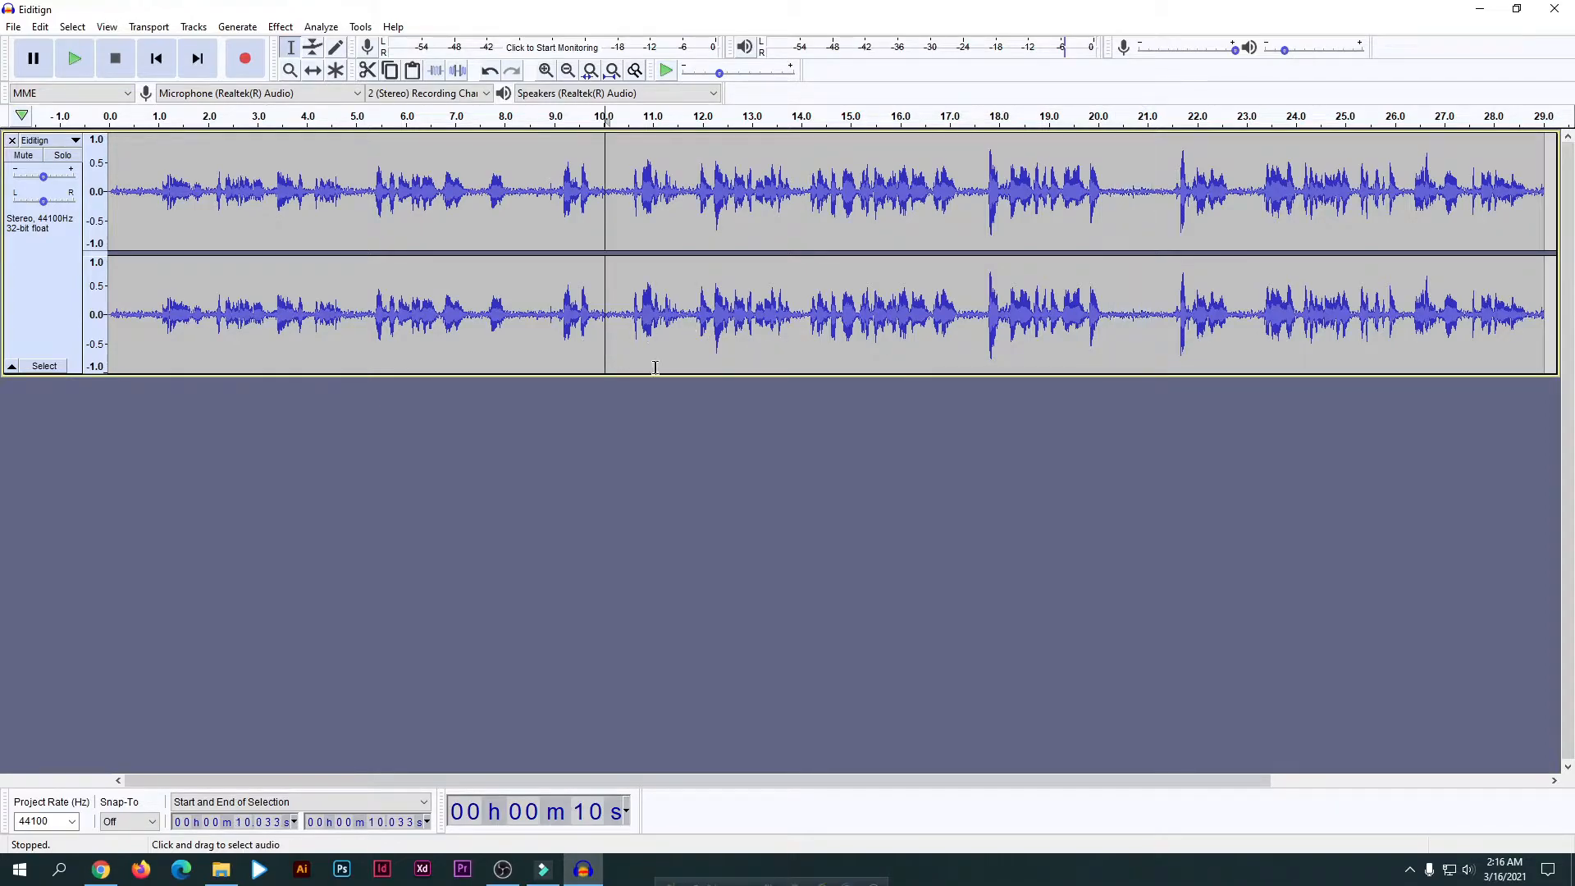
pyautogui.moveTo(1111, 310); pyautogui.dragTo(1161, 356)
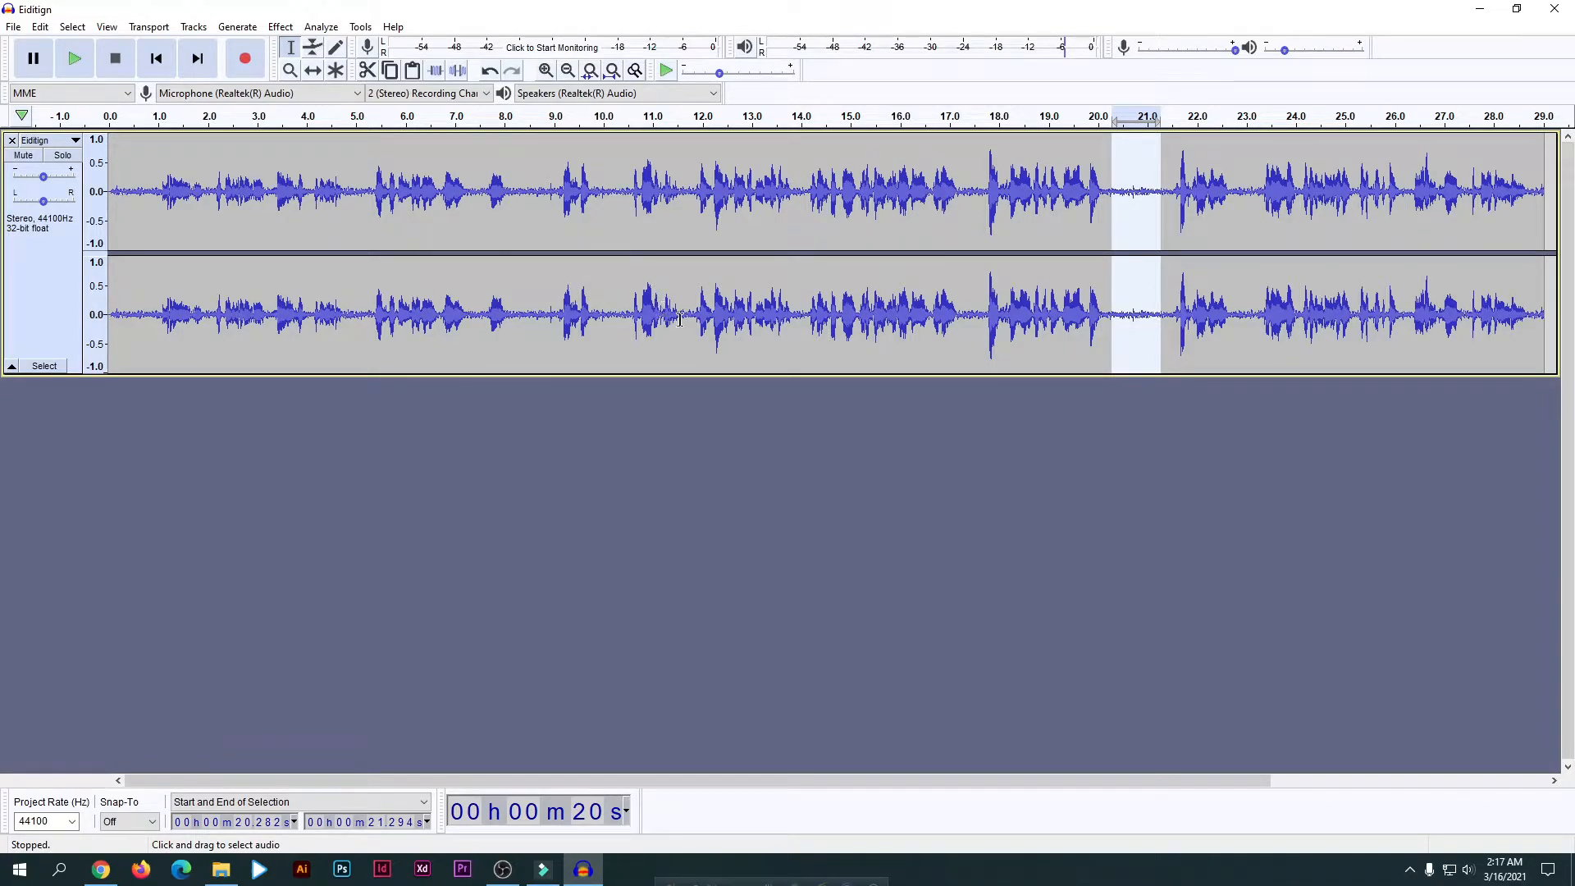
pyautogui.click(1115, 315)
pyautogui.moveTo(1111, 315); pyautogui.dragTo(1163, 341)
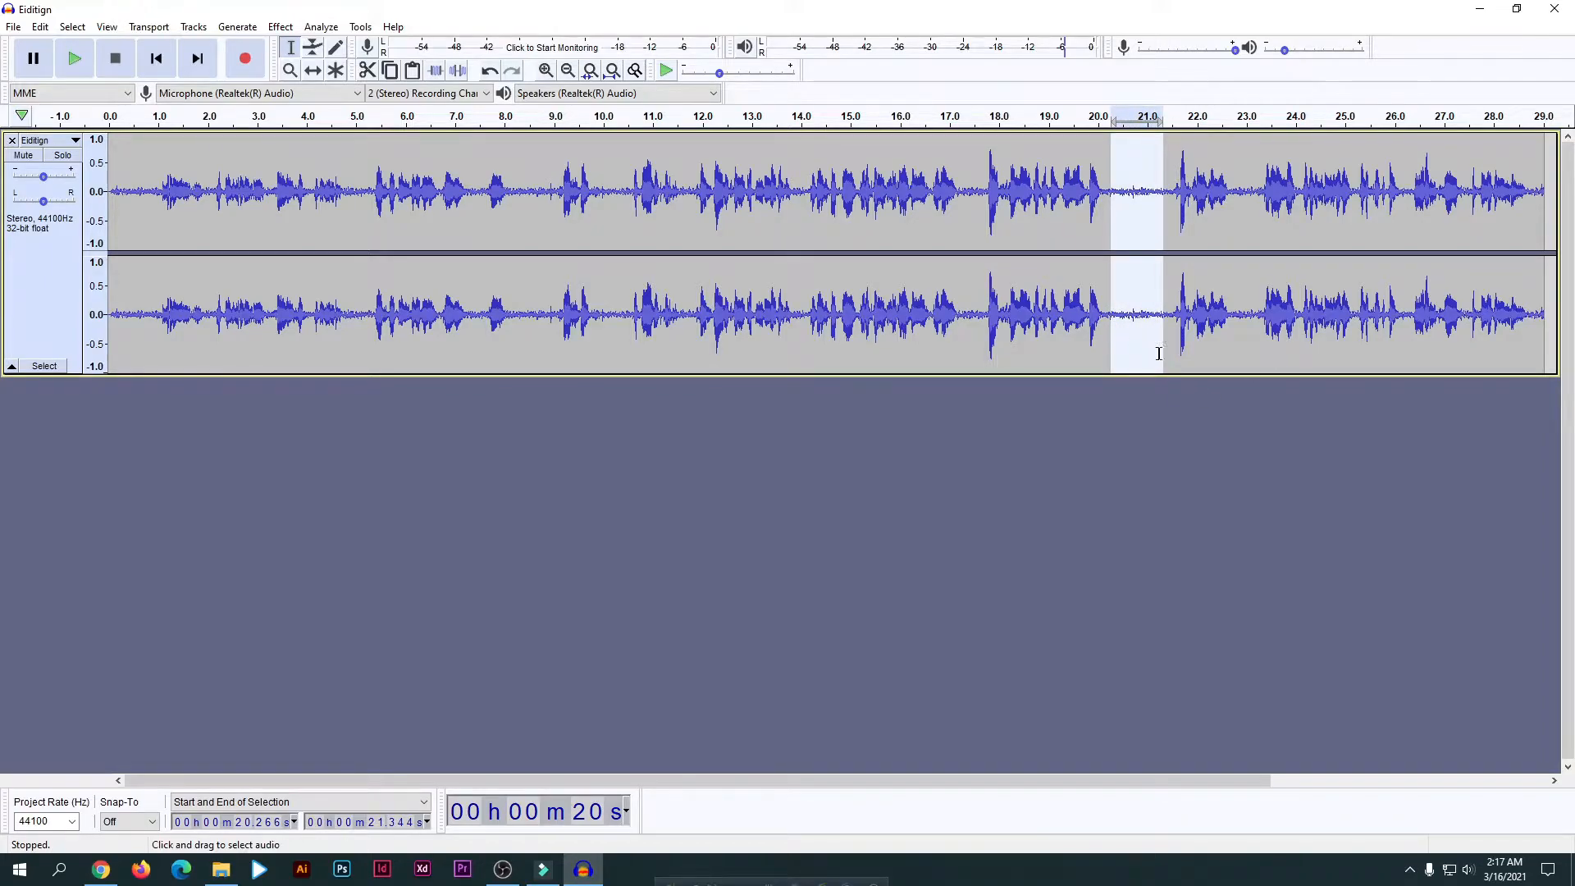
# - Set the amount in the Noise Reduction effect to 11 dB and capture the noise profile from the selected stretch
pyautogui.click(277, 30)
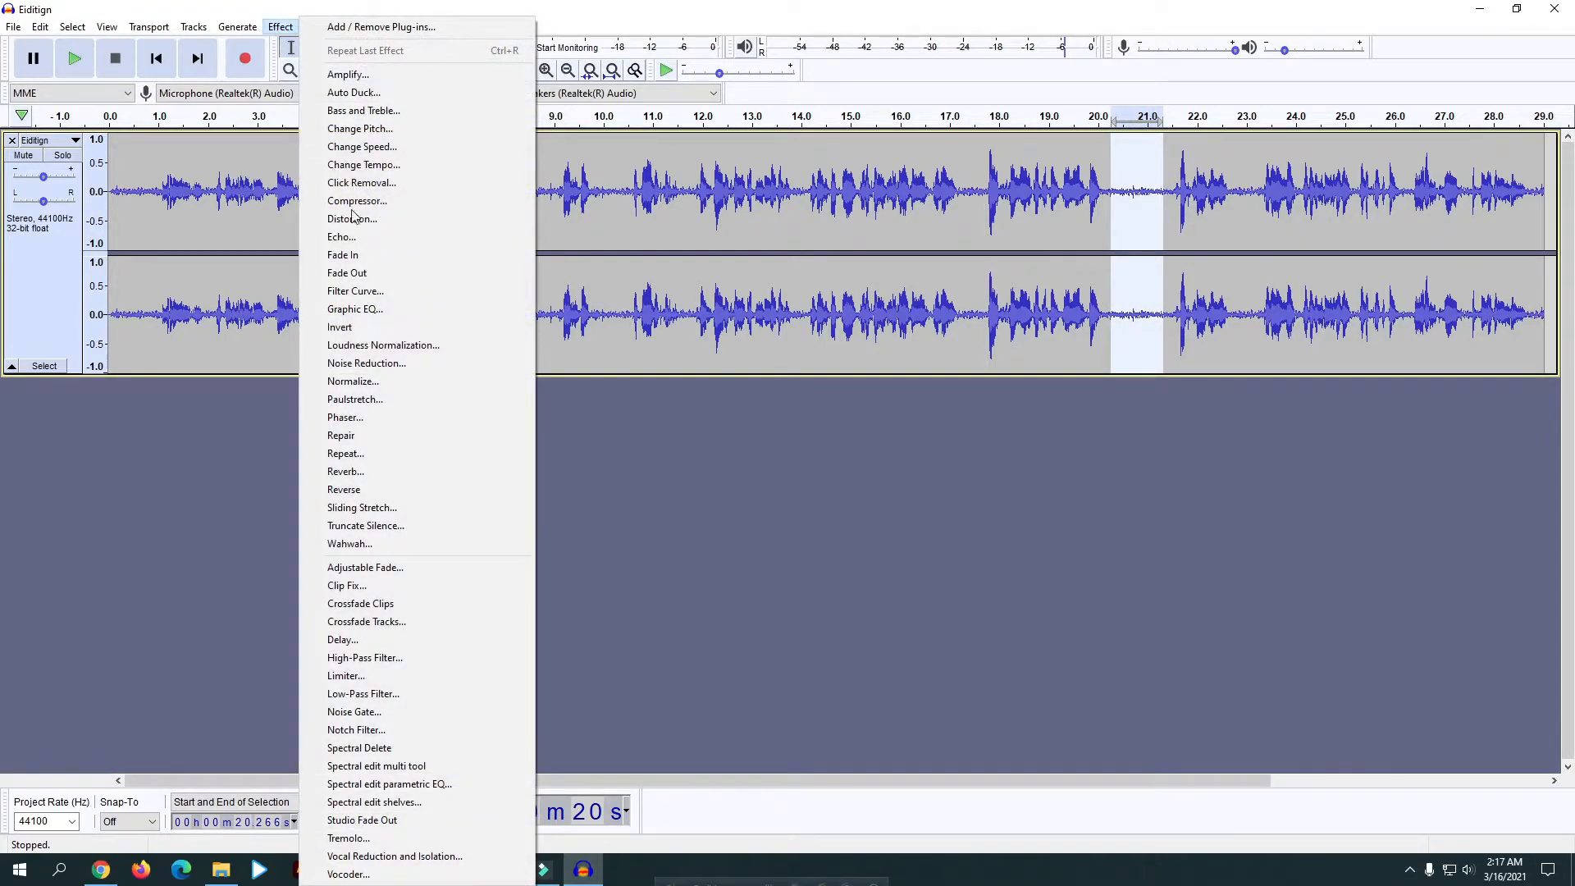
pyautogui.click(397, 364)
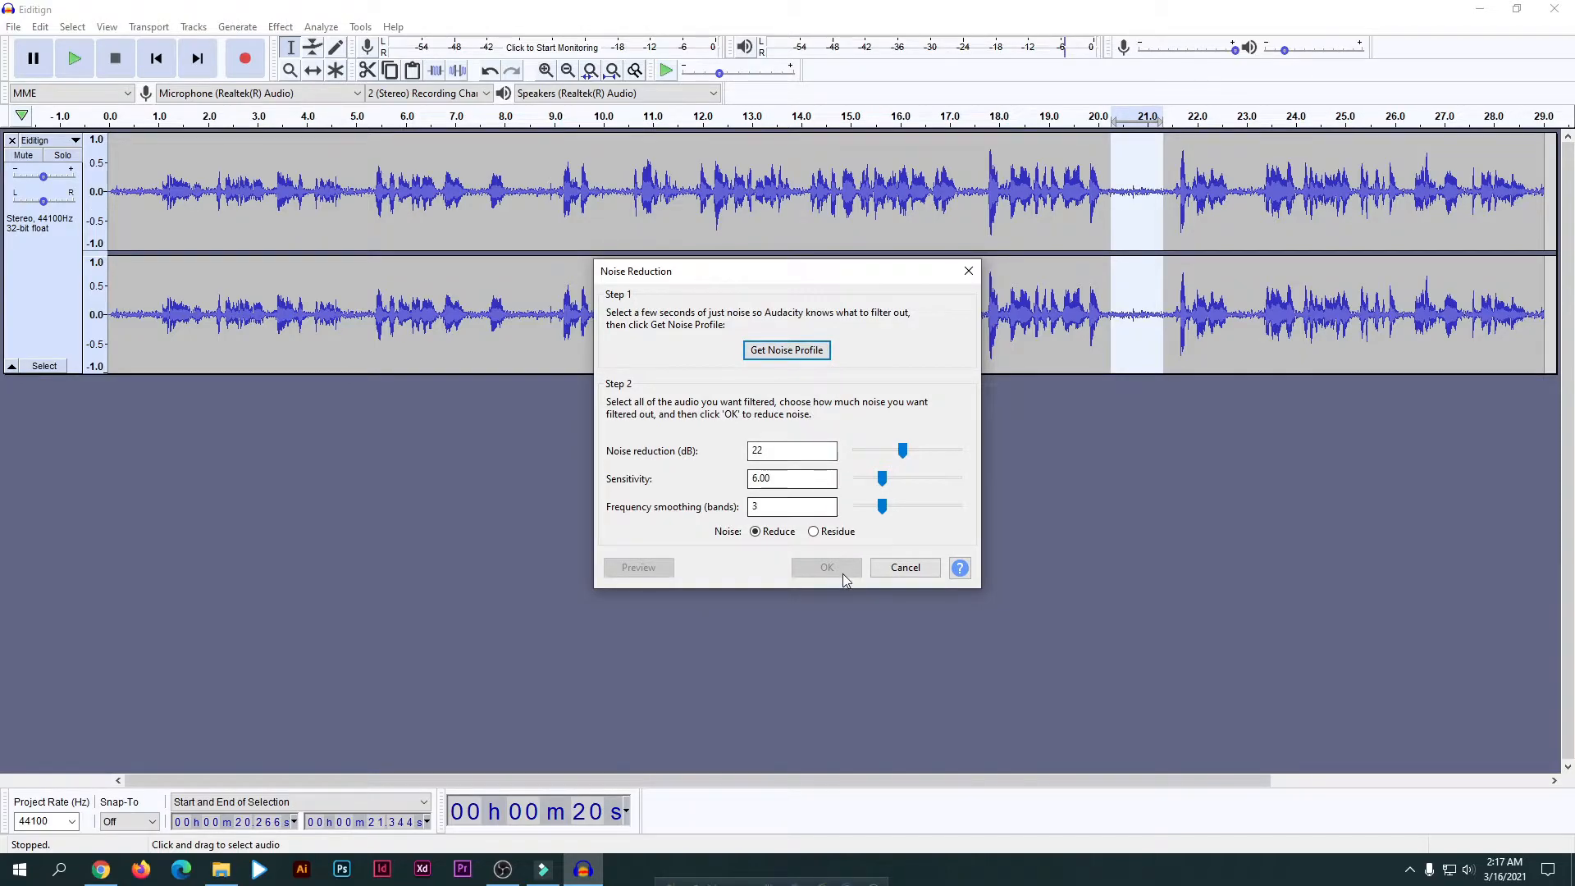
pyautogui.moveTo(902, 450); pyautogui.dragTo(875, 461)
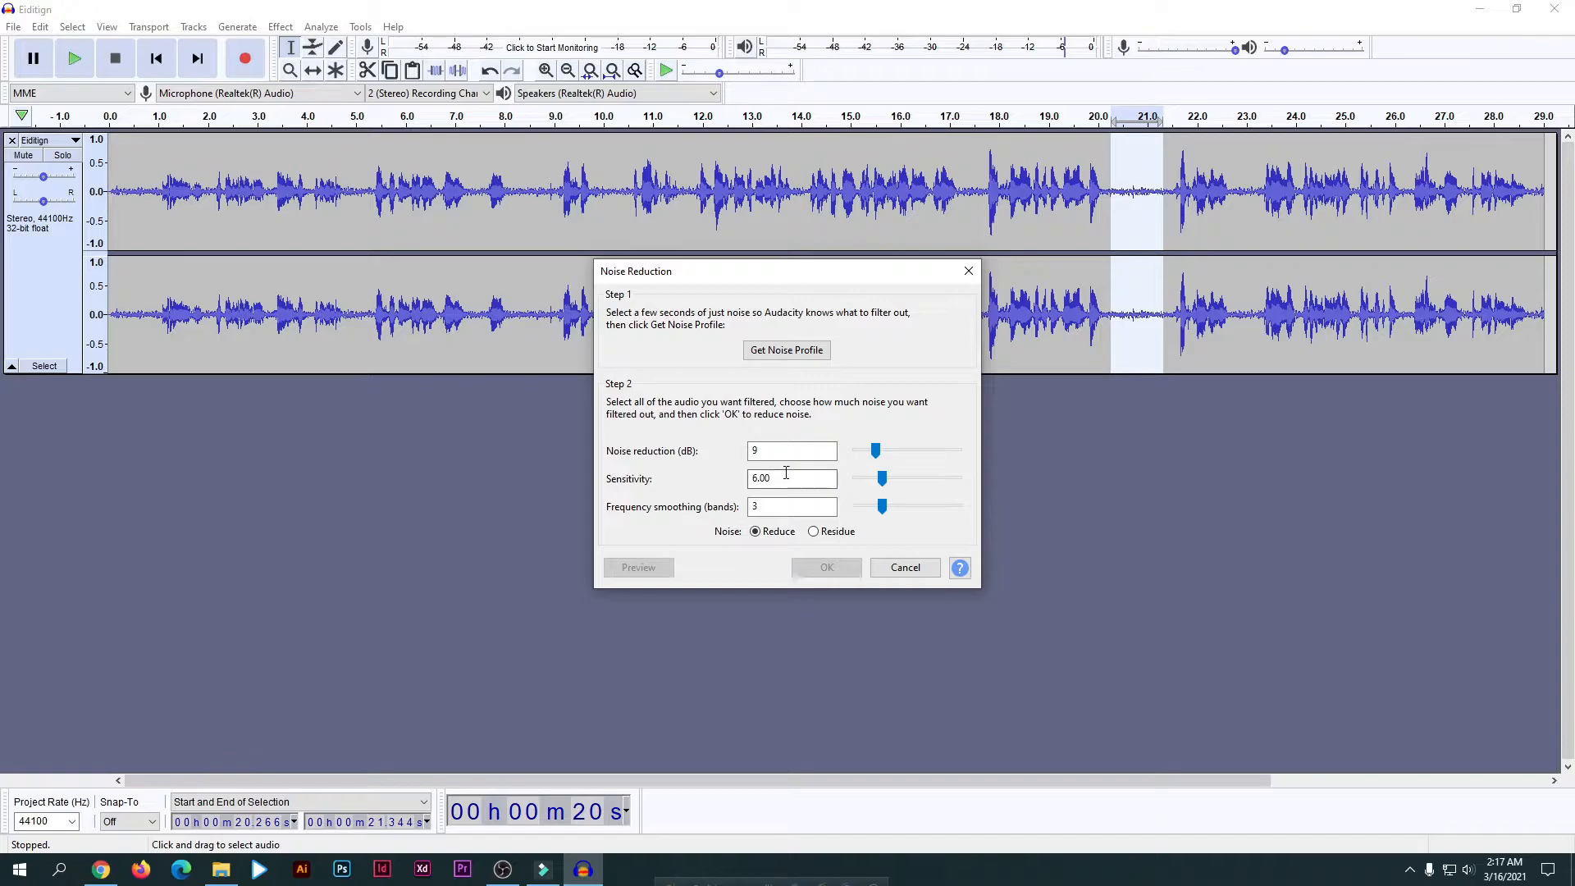
pyautogui.moveTo(878, 456); pyautogui.dragTo(874, 455)
pyautogui.click(769, 478)
pyautogui.moveTo(874, 452)
pyautogui.mouseDown()
pyautogui.moveTo(907, 454)
pyautogui.moveTo(868, 451)
pyautogui.mouseUp()
pyautogui.click(808, 358)
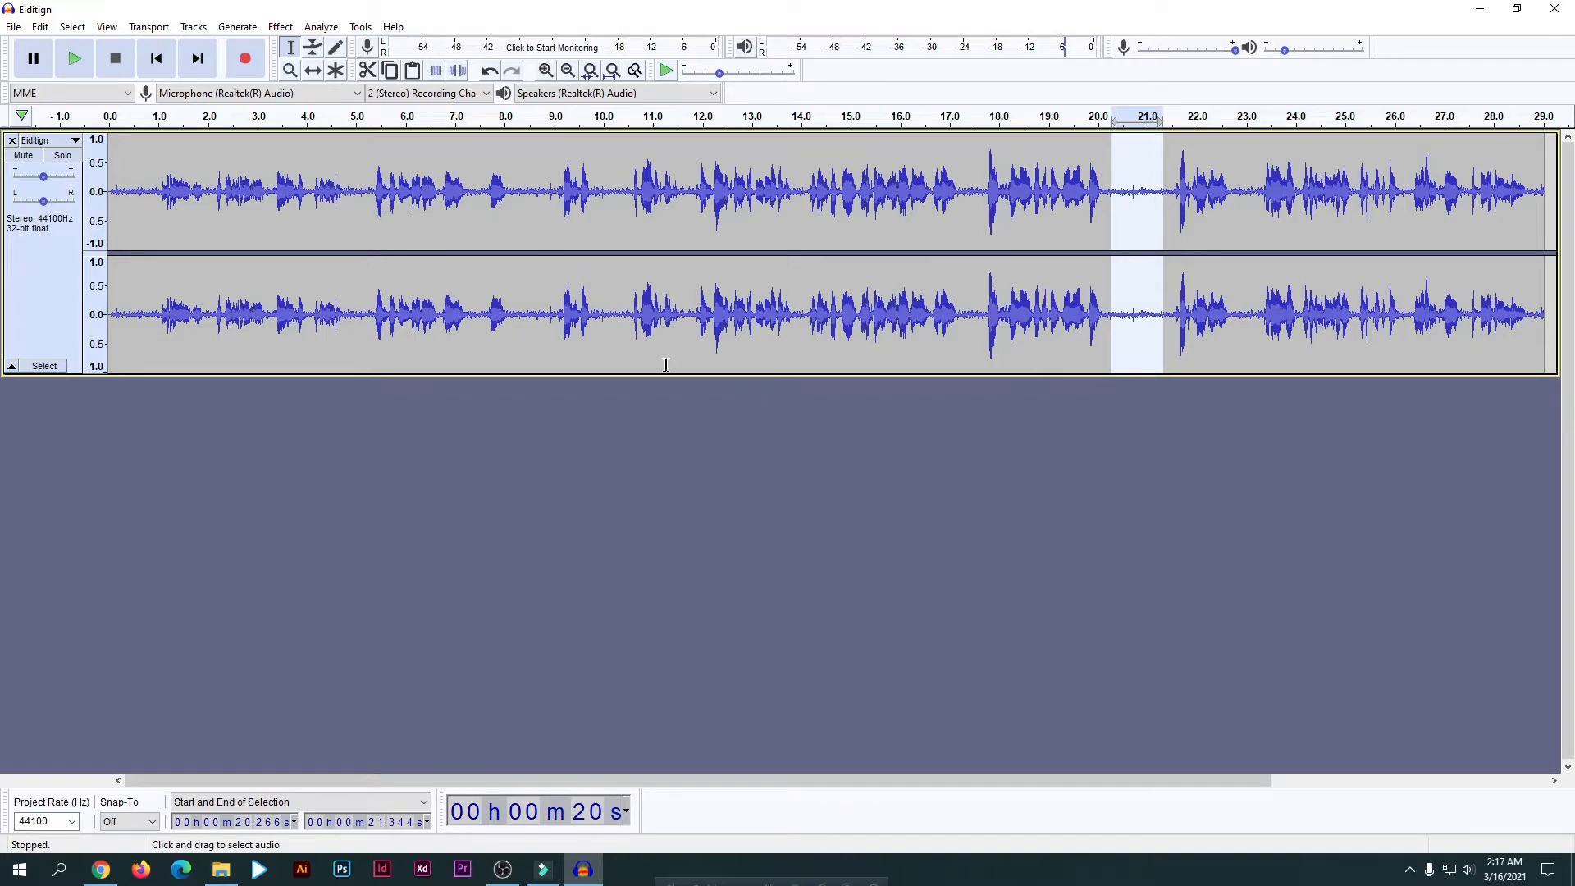
# - Select the whole track, preview Noise Reduction at 11 dB, sensitivity 6.00 and 3 smoothing bands, and apply it
pyautogui.click(656, 336)
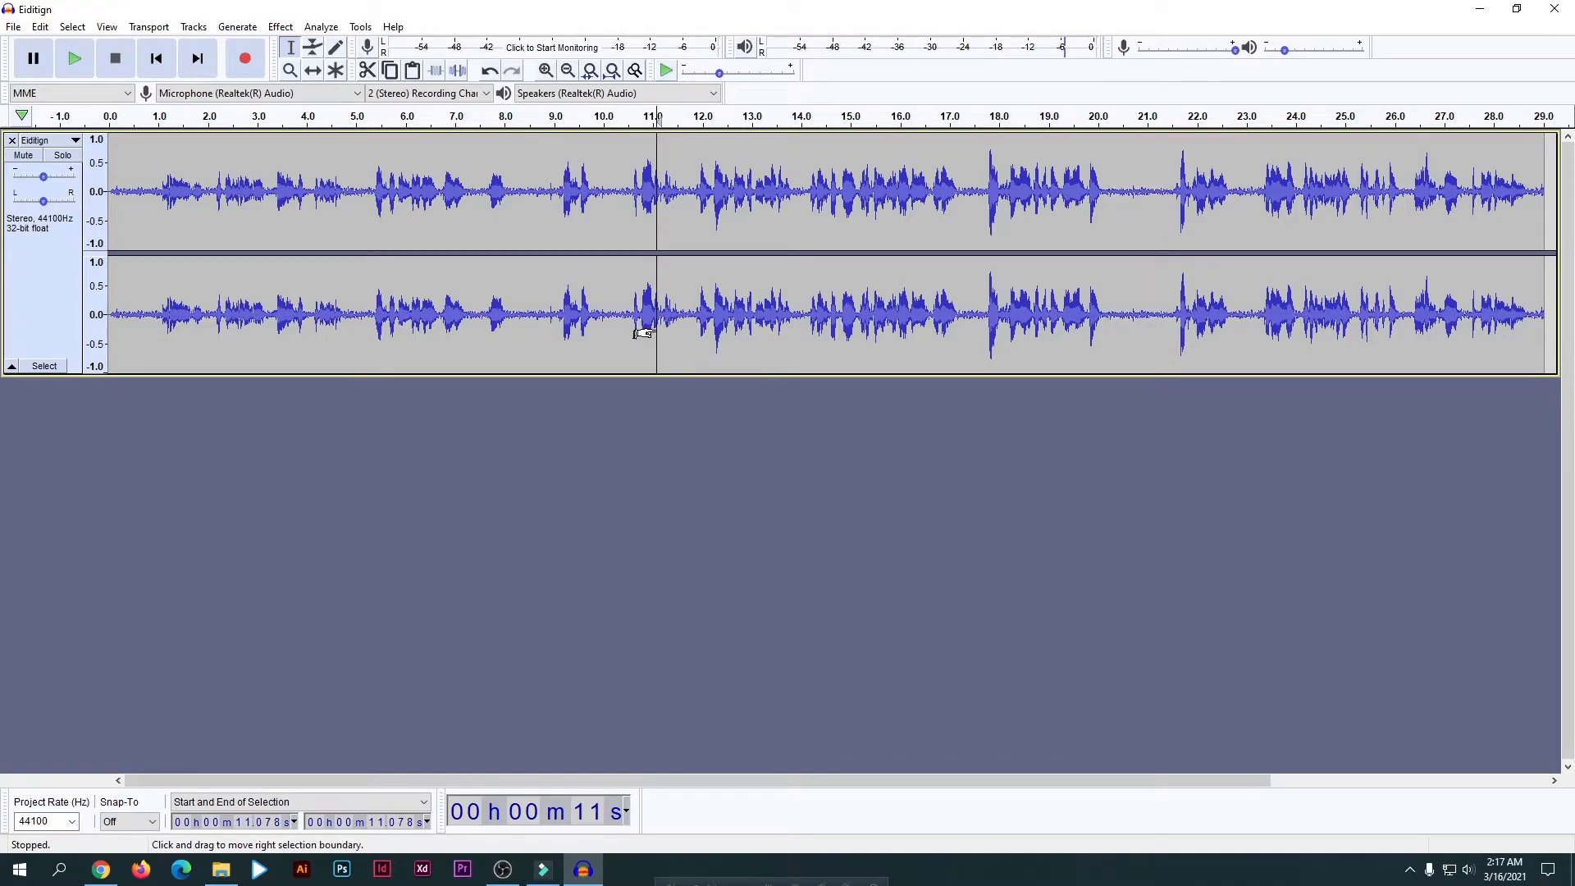
pyautogui.hotkey('ctrl', 'a')
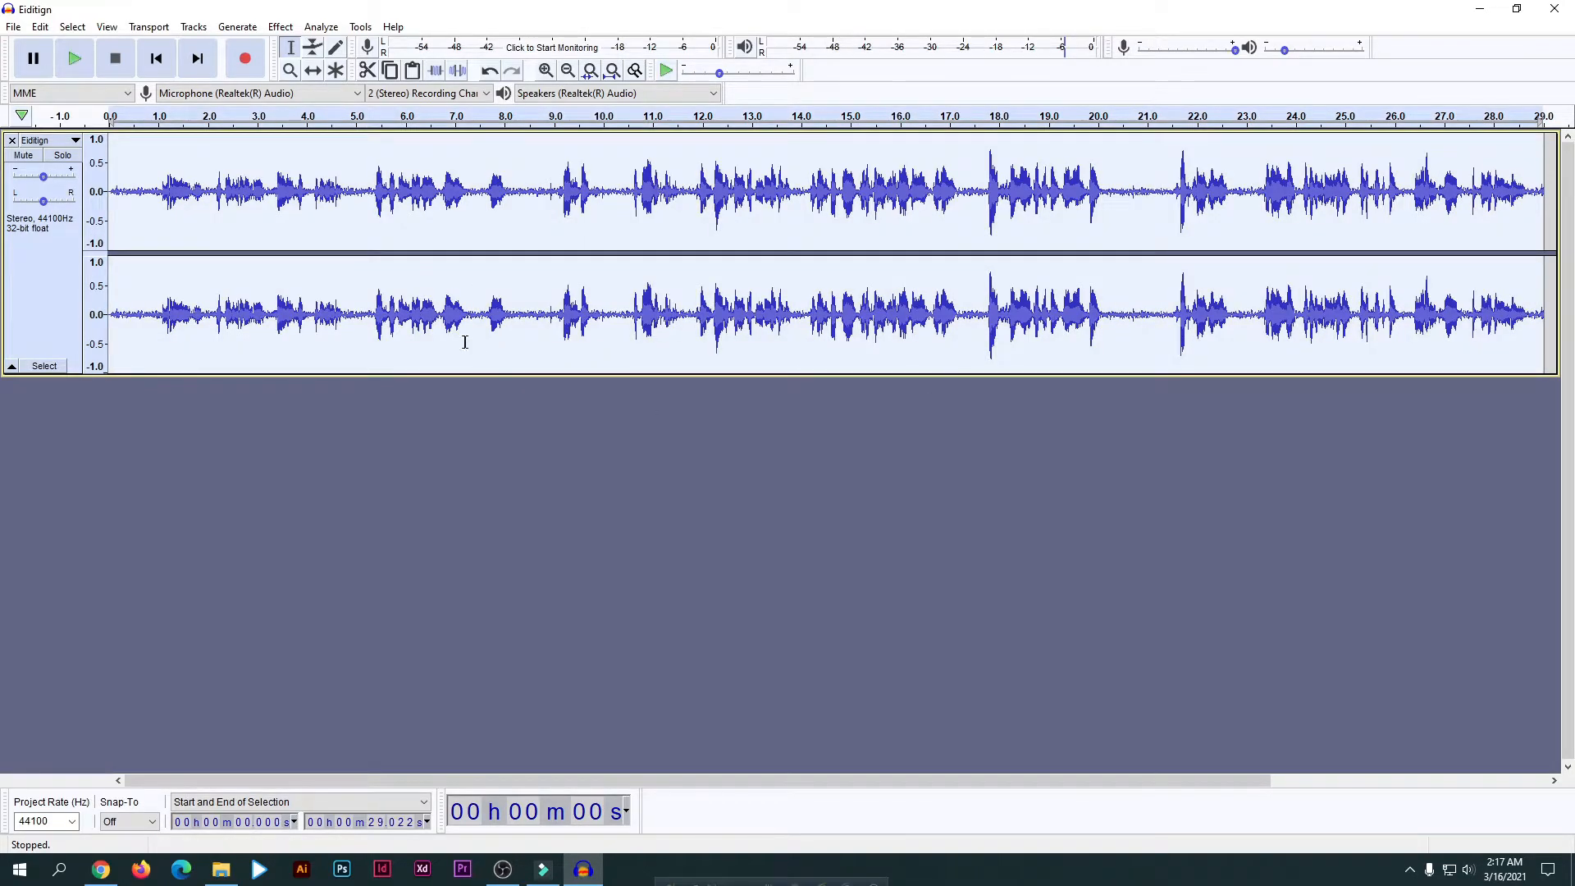
pyautogui.click(281, 27)
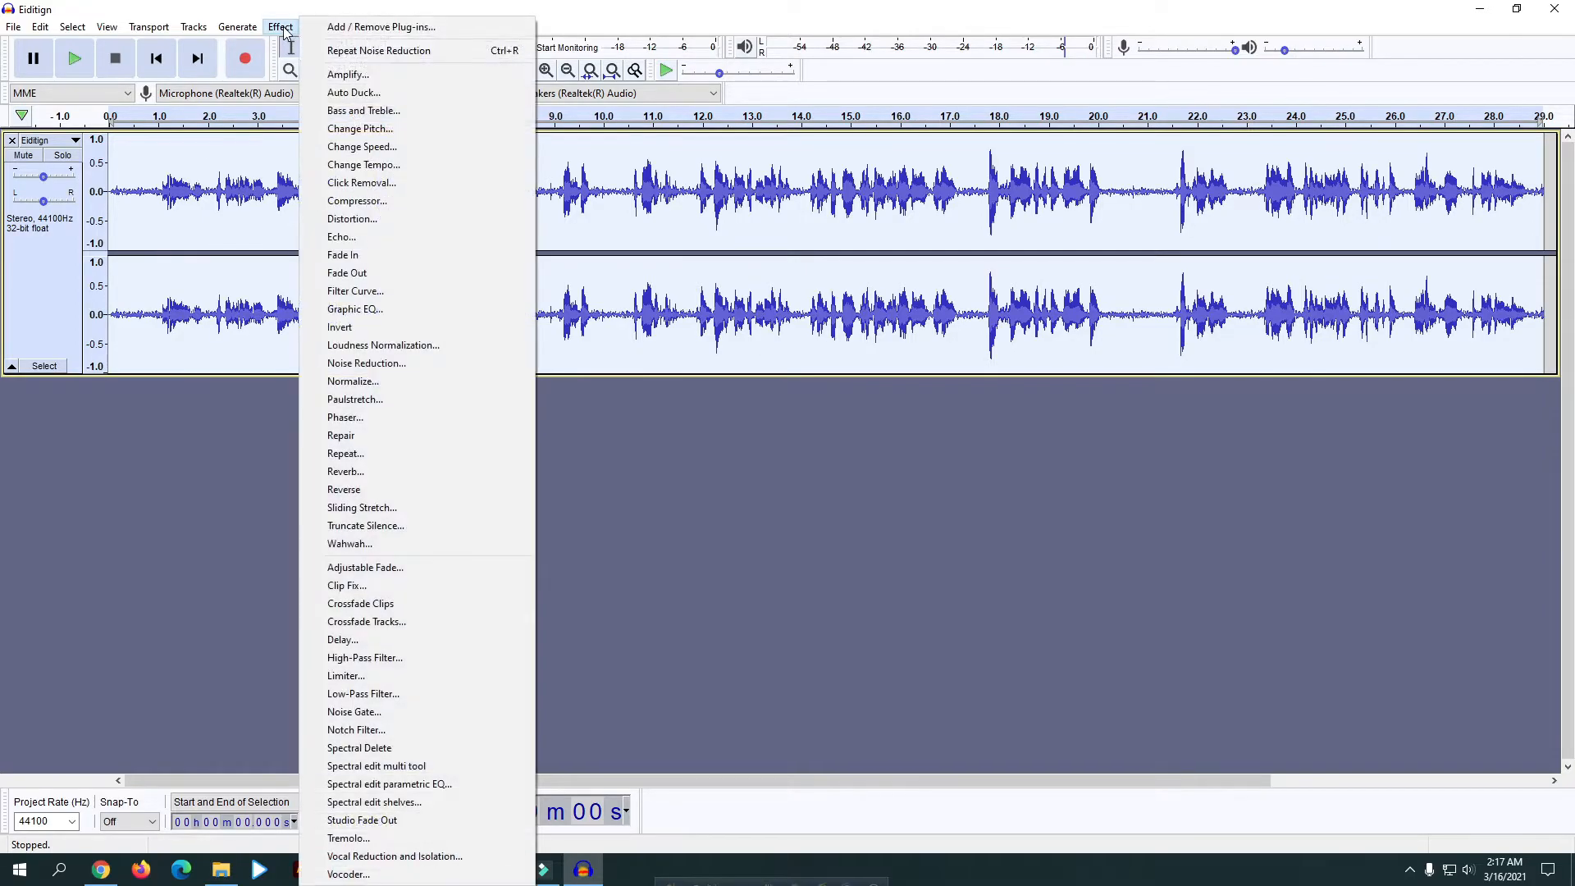
pyautogui.click(381, 366)
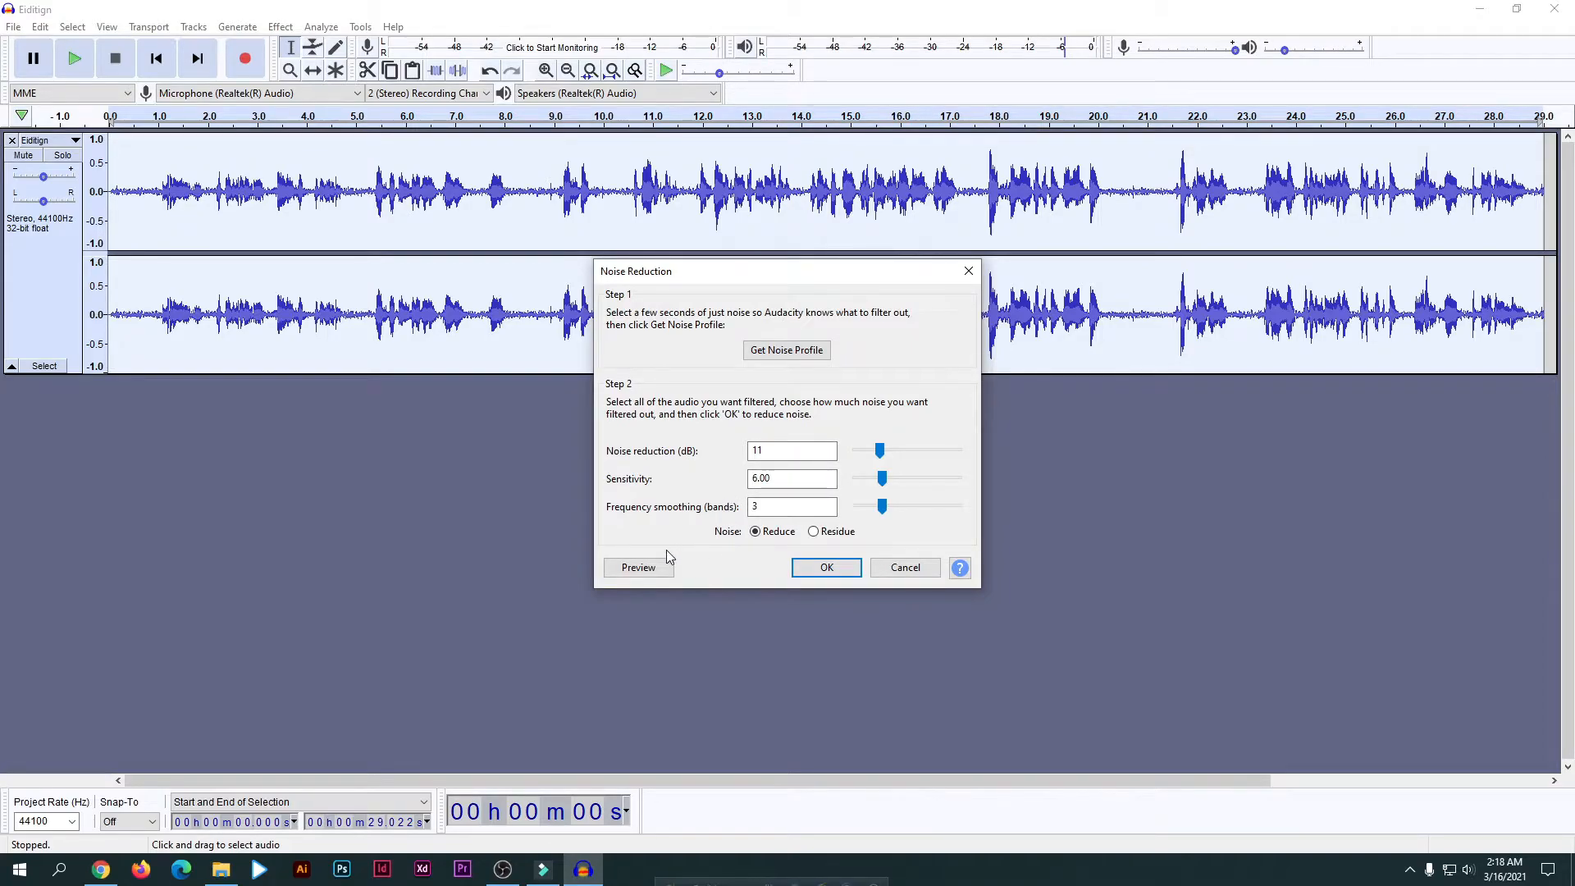
pyautogui.click(663, 574)
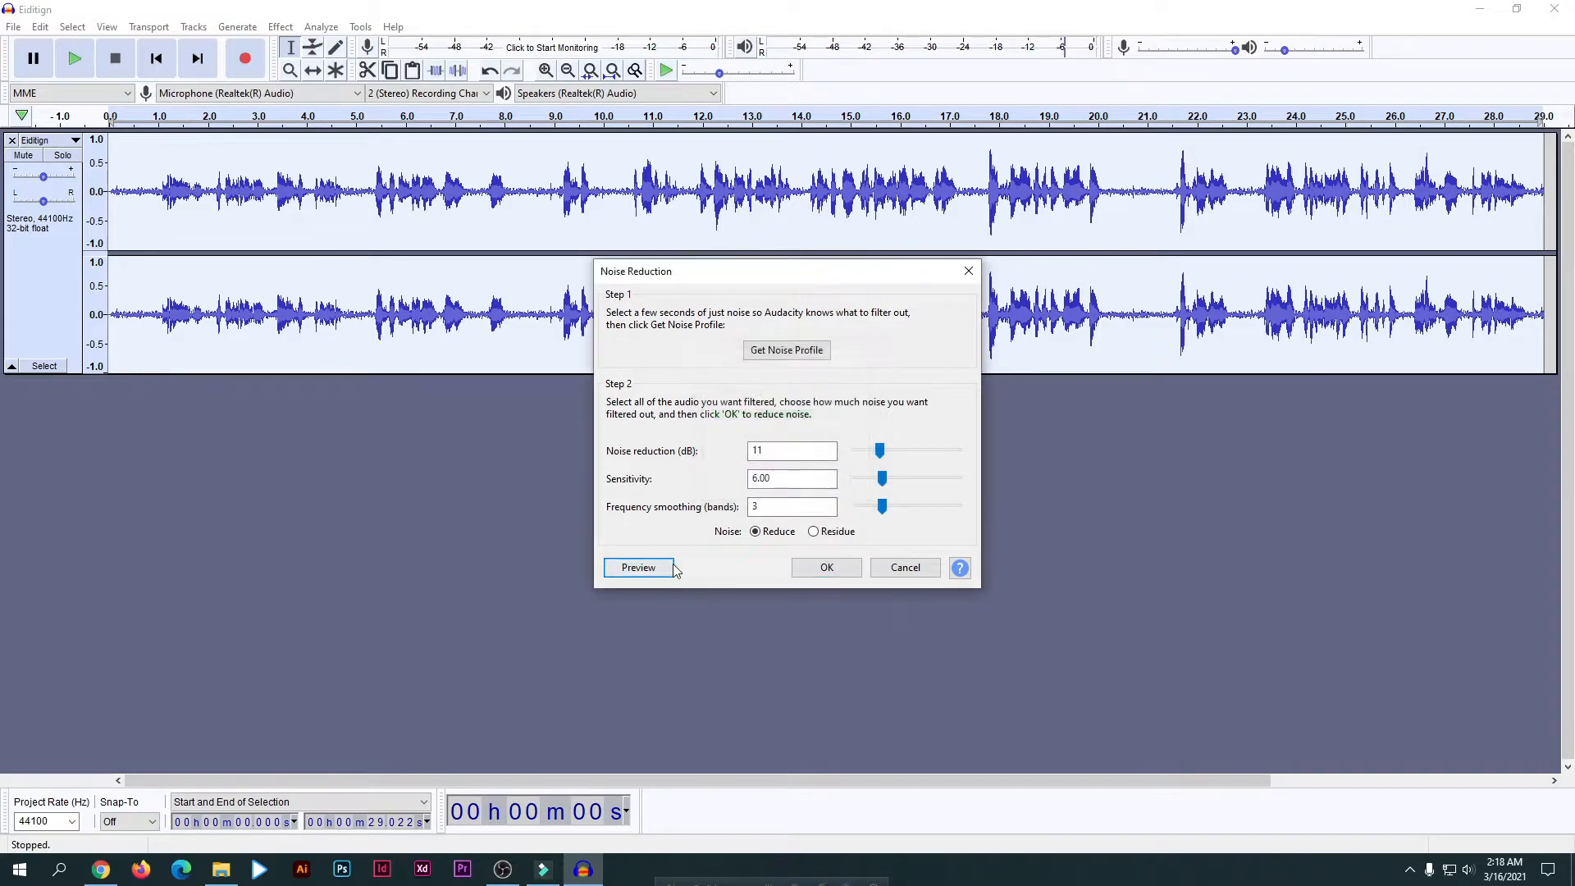
pyautogui.click(830, 568)
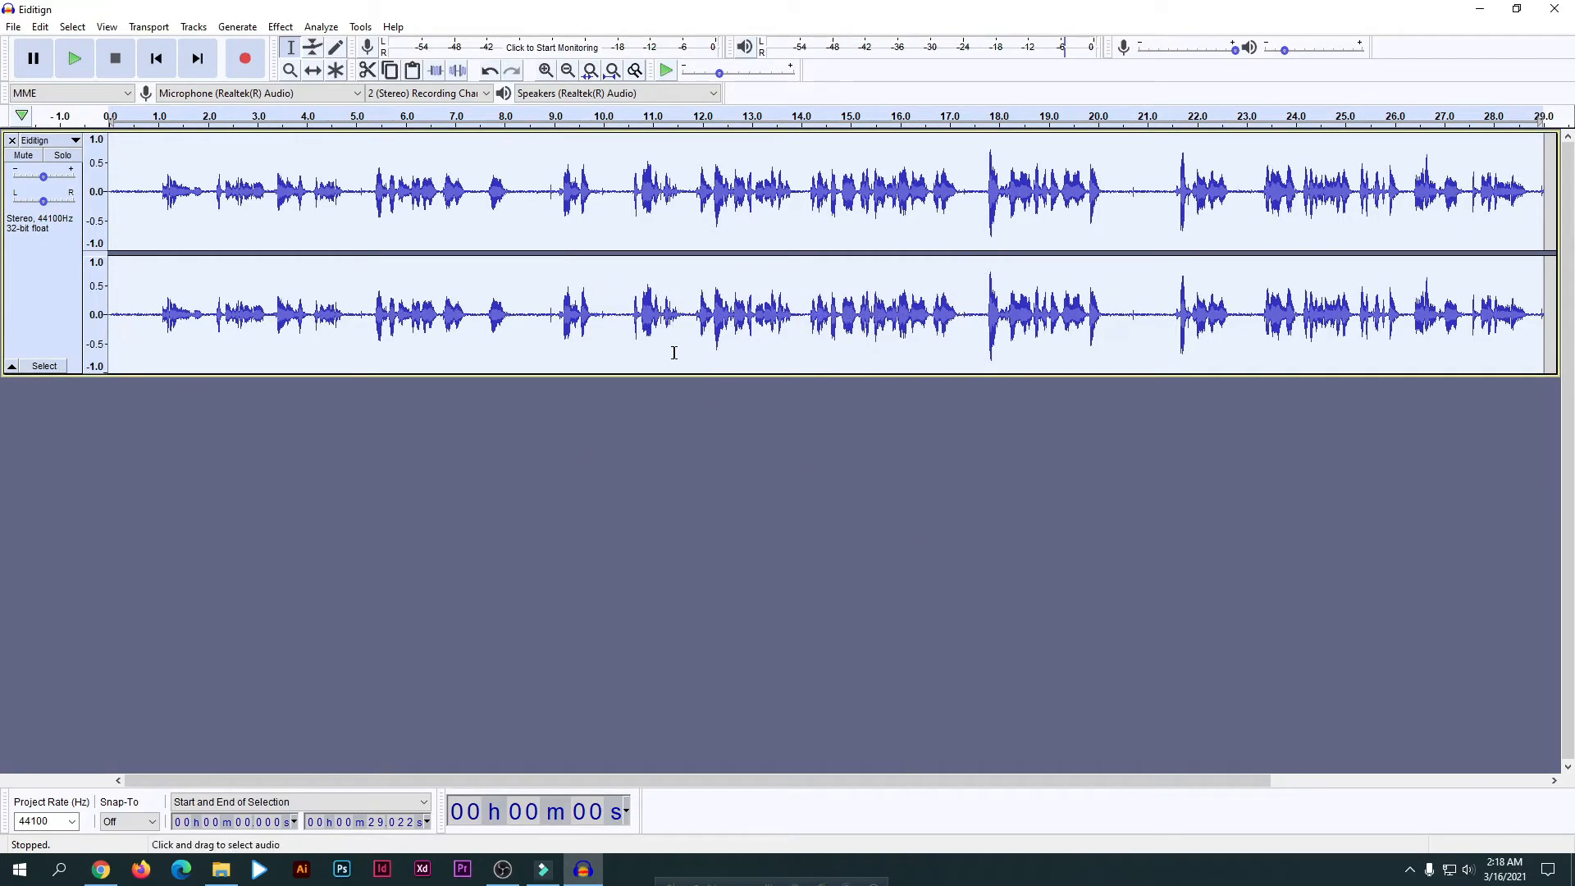
# - Play the pause from about 20.27 s to 21.74 s and the speech from about 1.06 s to check the remaining noise
pyautogui.moveTo(1111, 310); pyautogui.dragTo(1182, 328)
pyautogui.press('space')
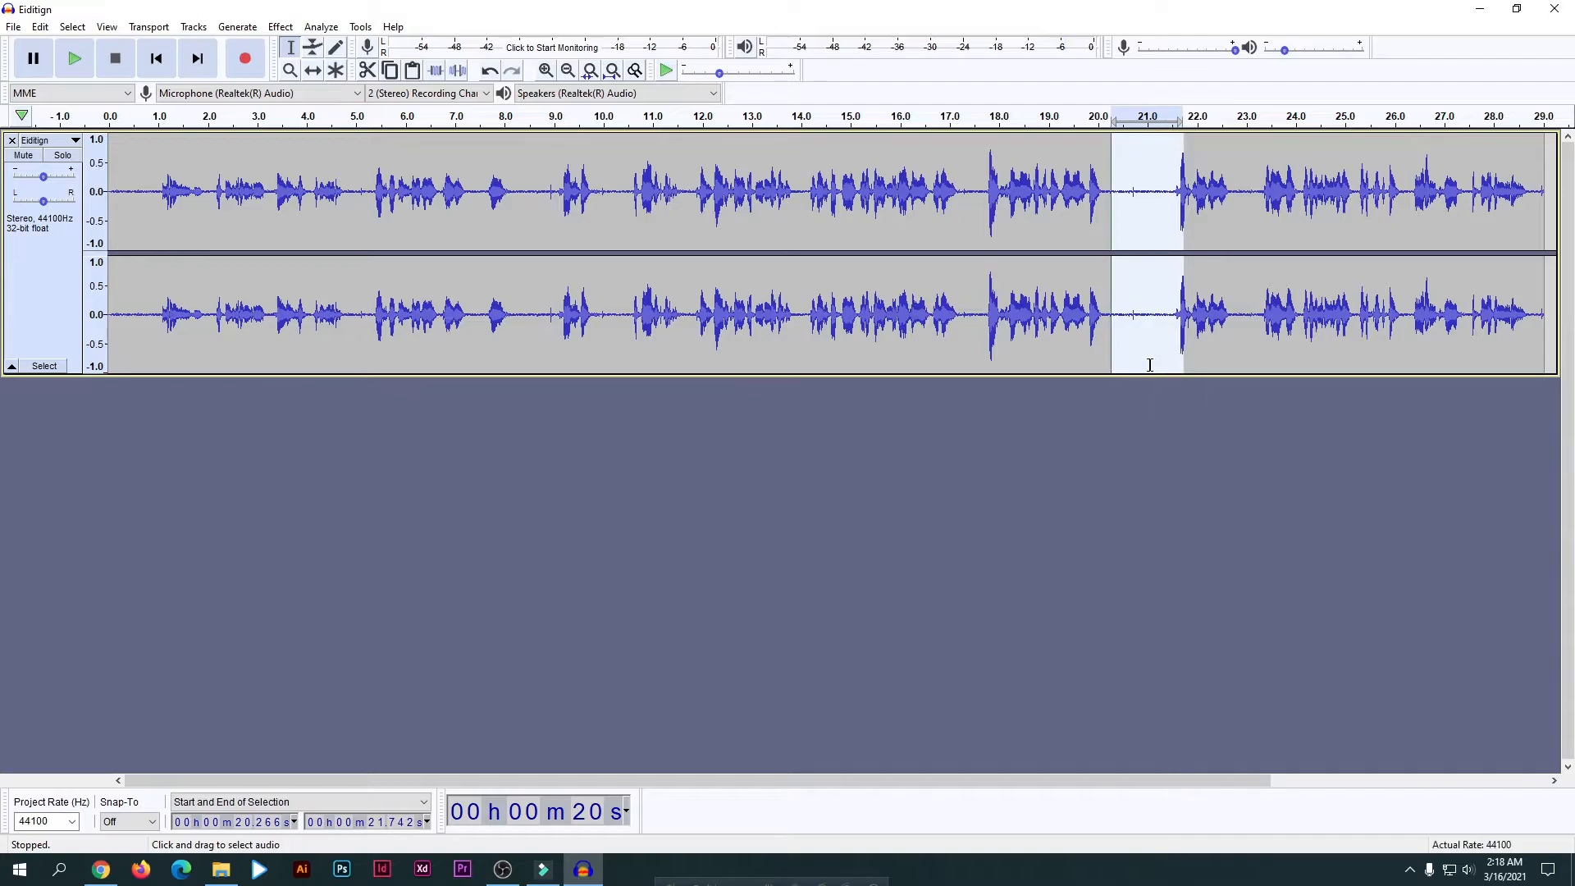
pyautogui.click(160, 337)
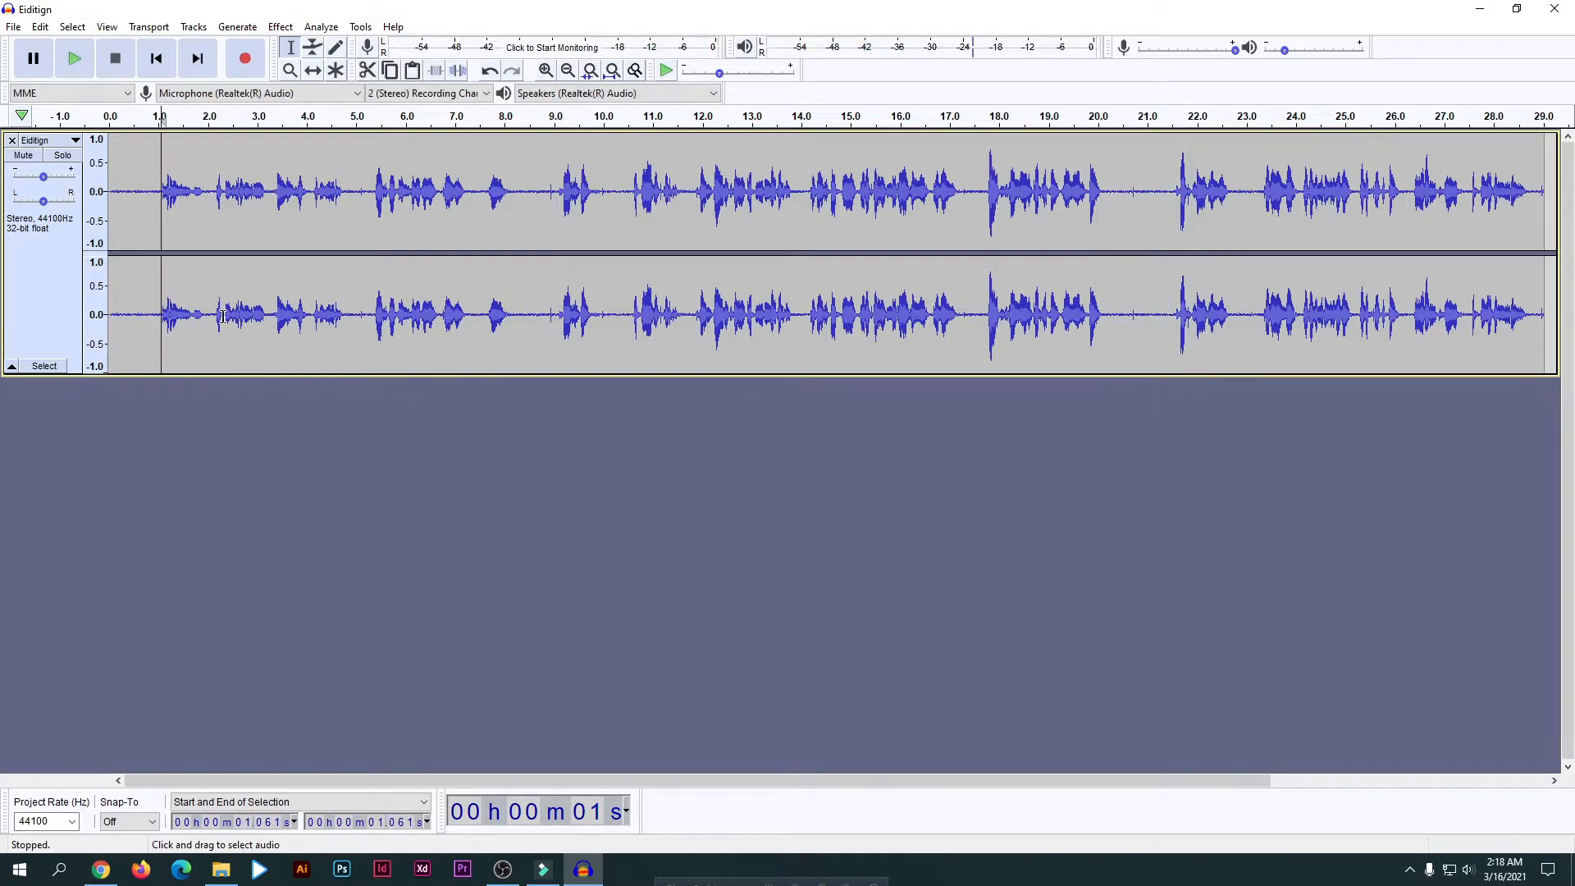
pyautogui.press('space')
pyautogui.press('space')
pyautogui.moveTo(523, 316); pyautogui.dragTo(553, 344)
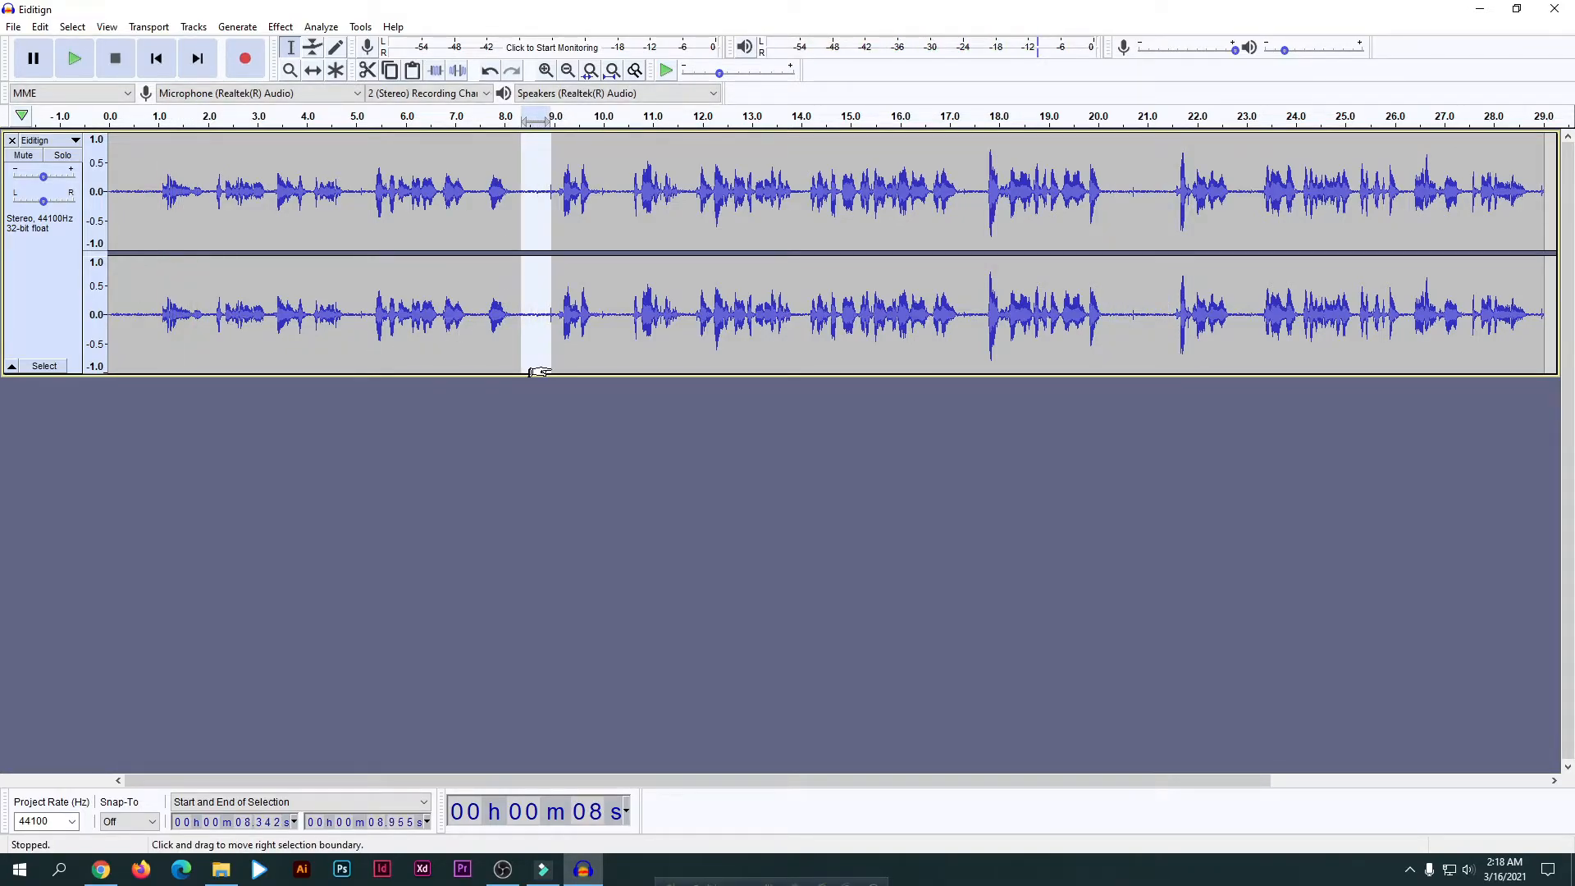
pyautogui.click(435, 345)
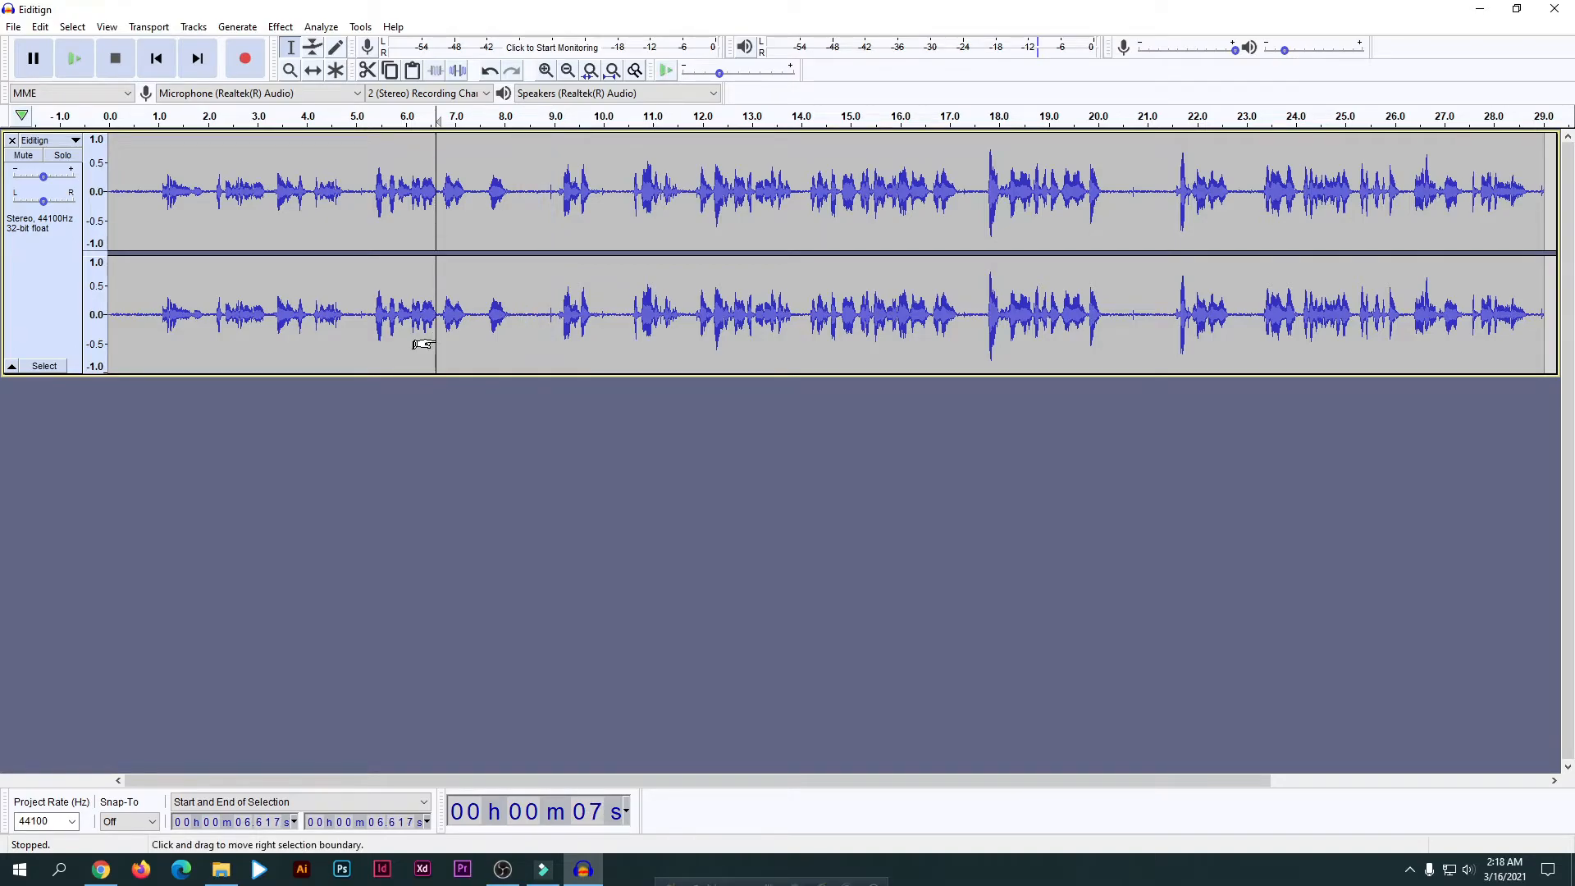
# - Select the whole track, preview Noise Reduction at about 13 dB, sensitivity 6.00 and 3 smoothing bands, and apply this second pass
pyautogui.hotkey('ctrl', 'a')
pyautogui.click(280, 27)
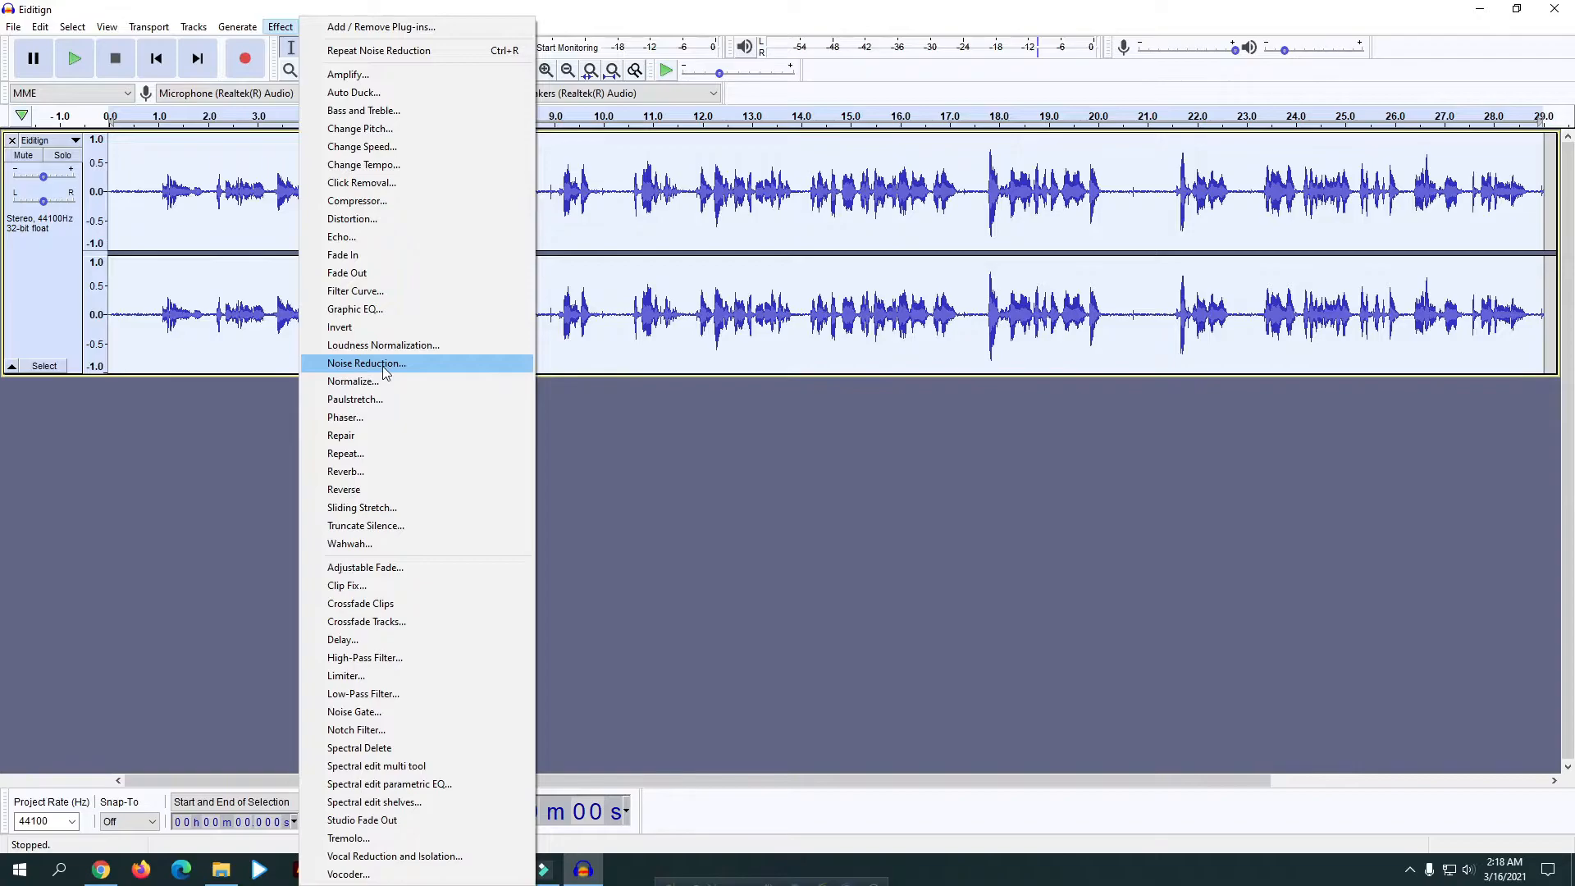
pyautogui.click(382, 366)
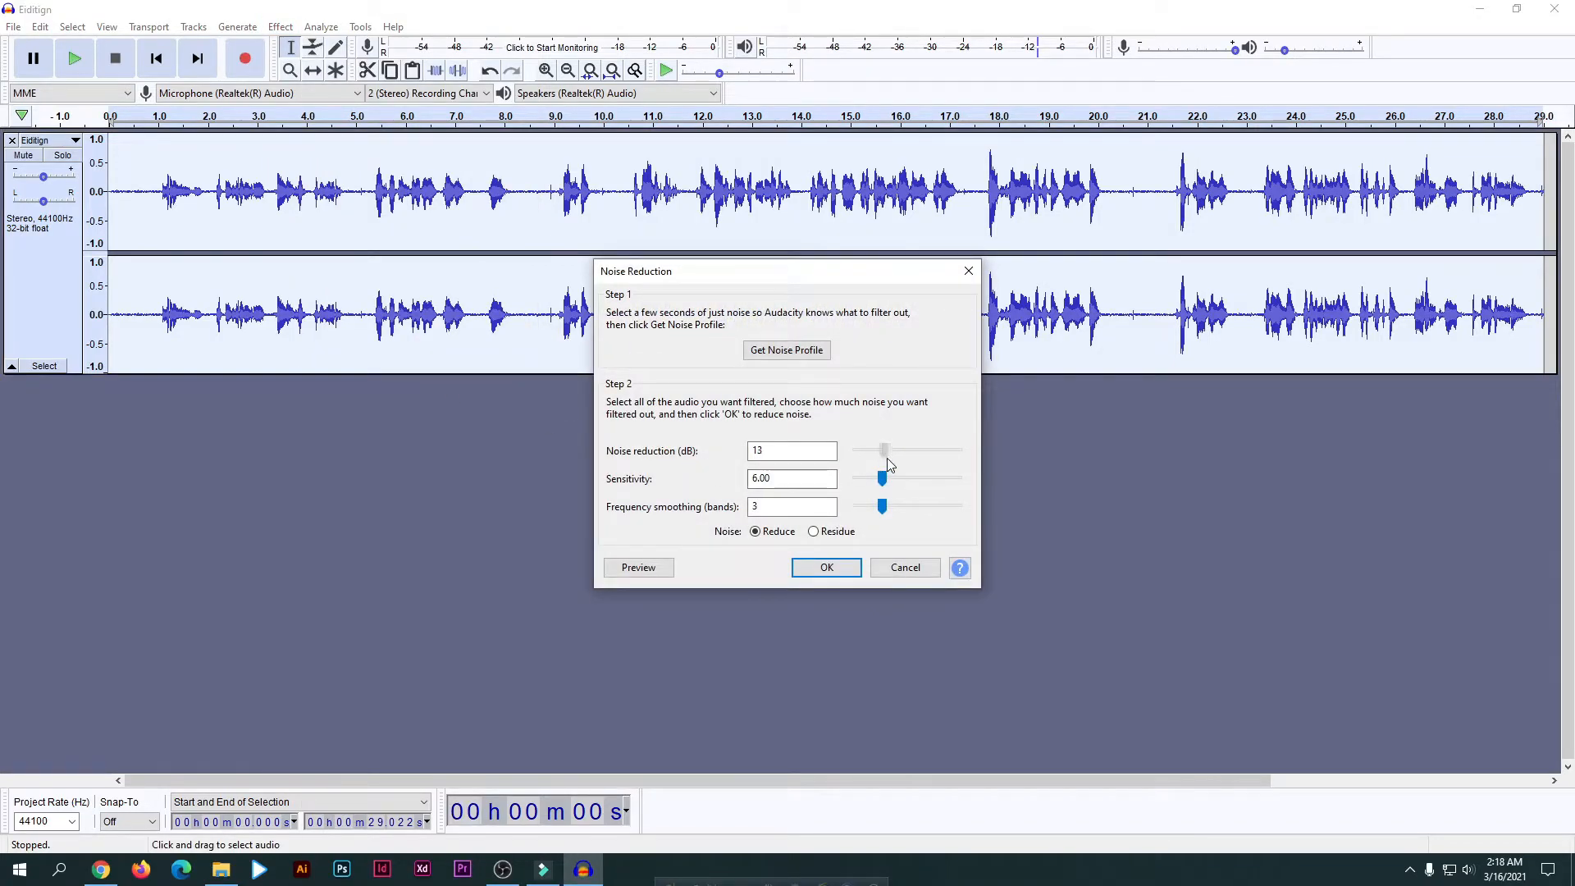
pyautogui.click(640, 567)
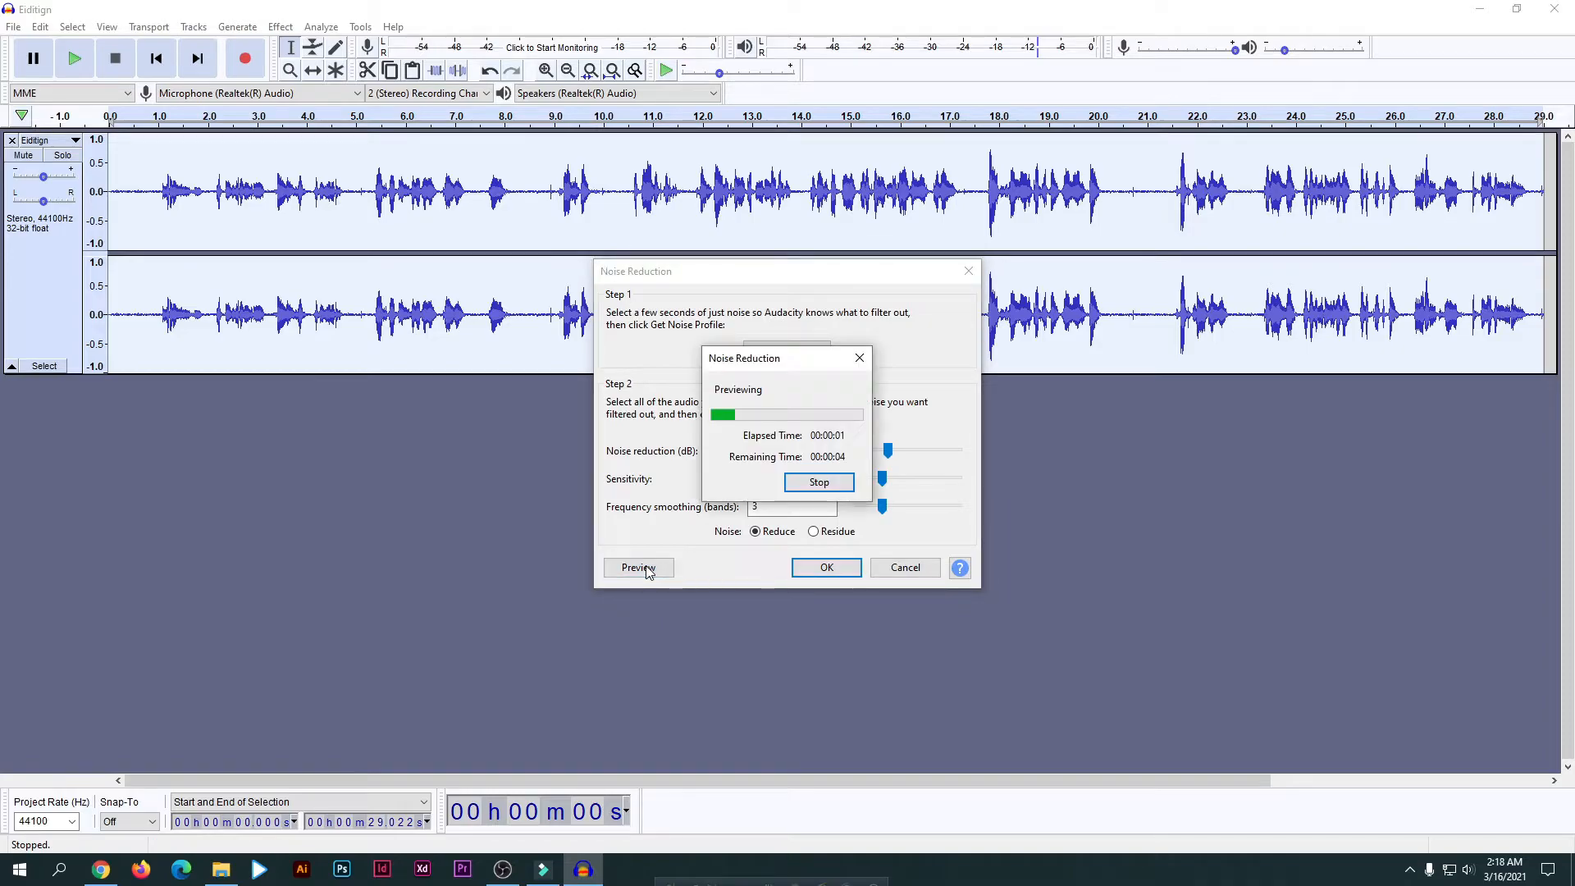
pyautogui.click(830, 569)
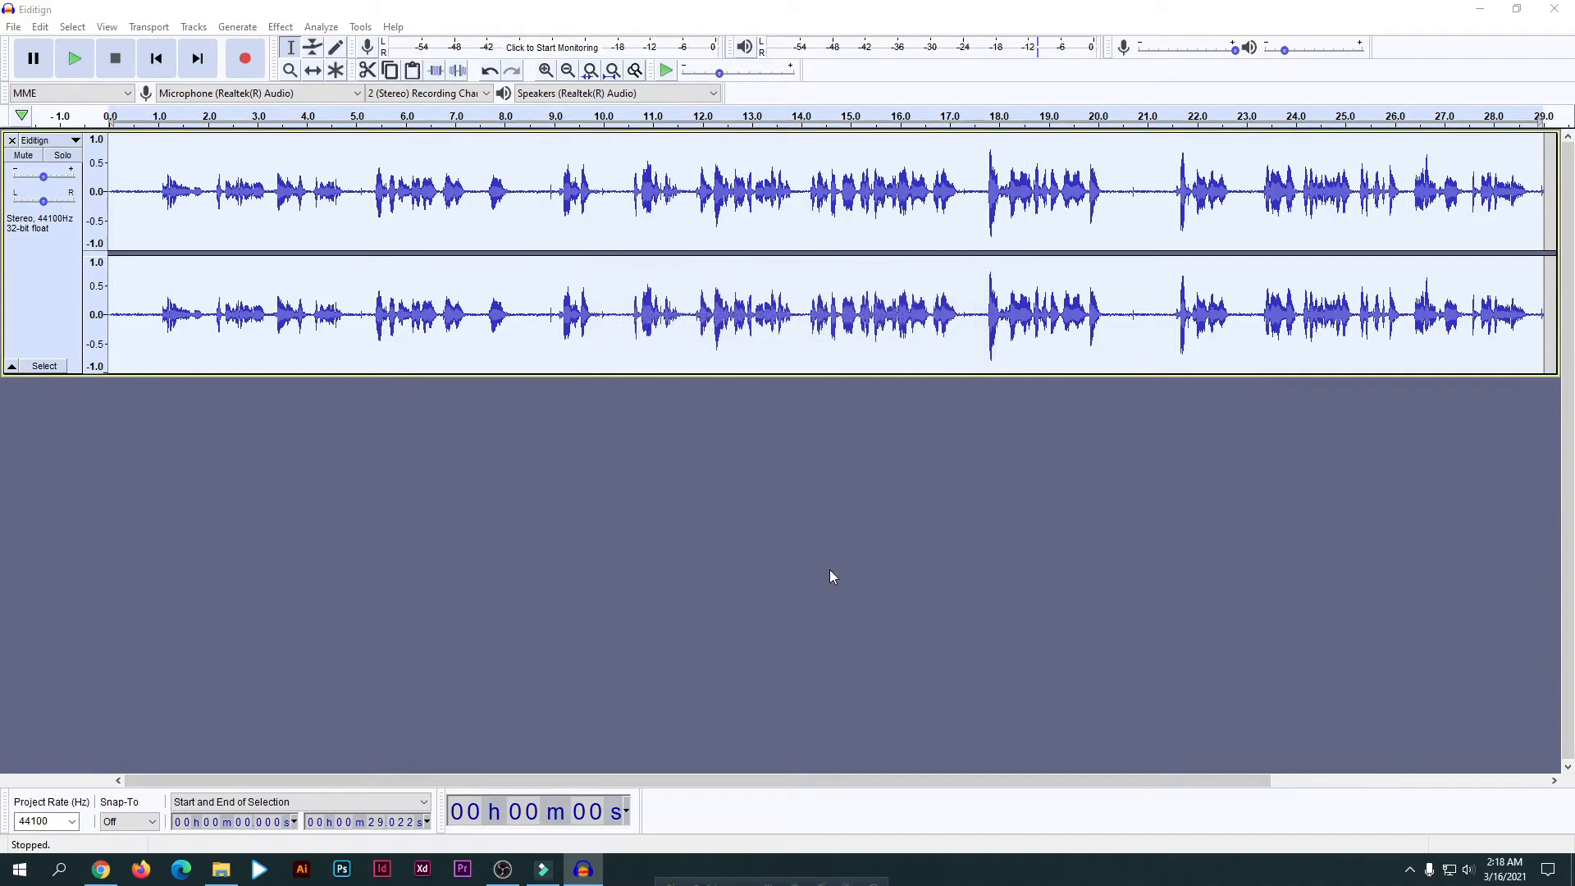
# - Play the noise-reduced track from about 0.9 s and again from about 11.8 s to judge the result, and stop playback
pyautogui.moveTo(522, 315); pyautogui.dragTo(1248, 353)
pyautogui.click(1058, 354)
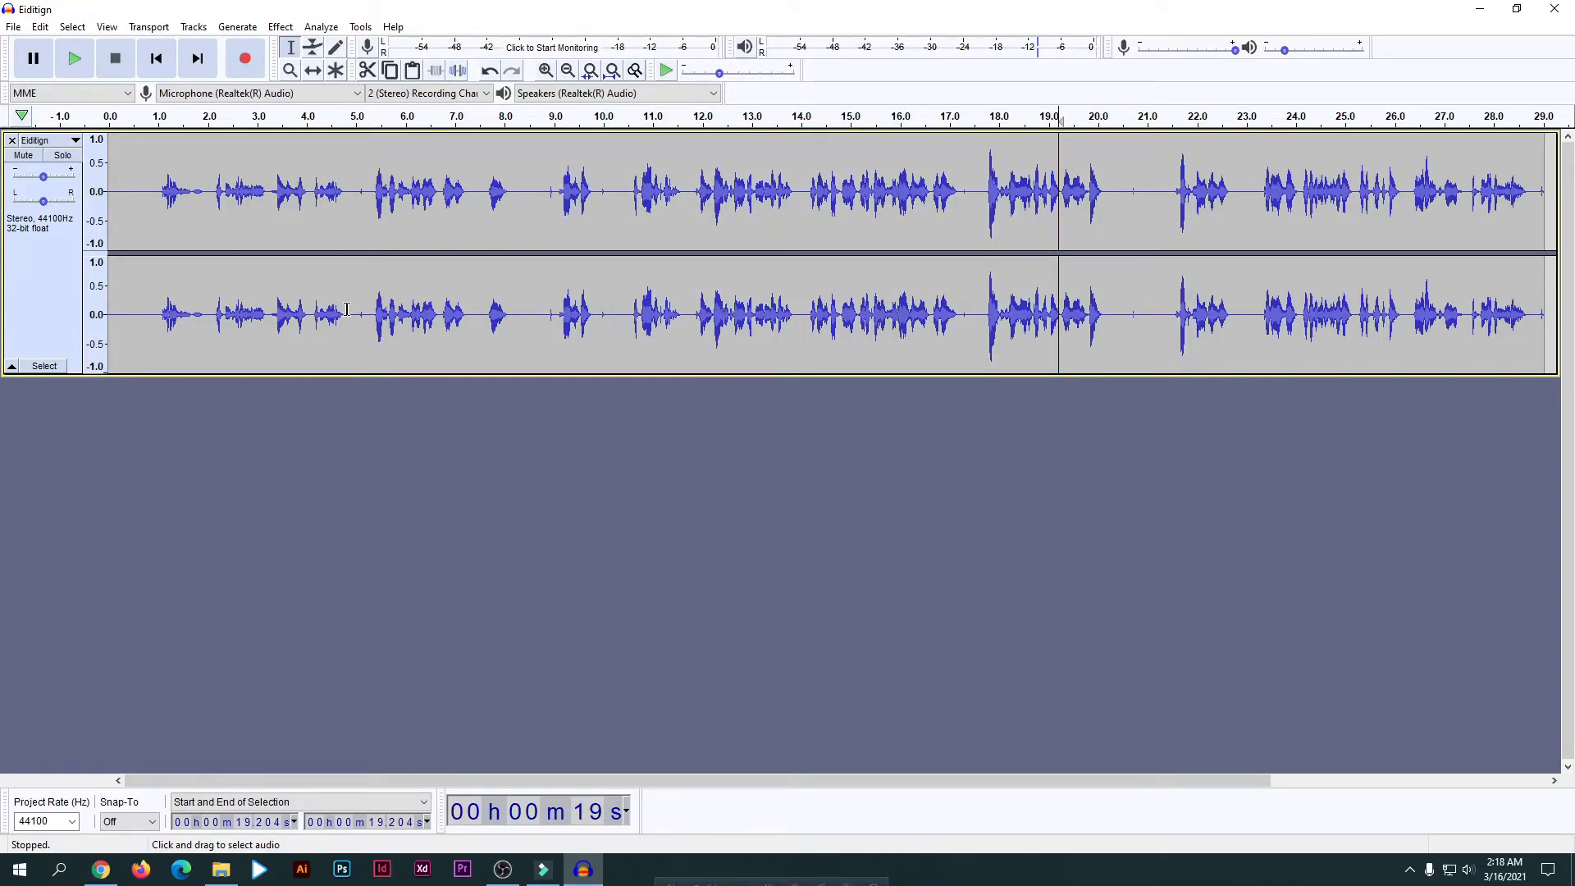
pyautogui.moveTo(509, 310); pyautogui.dragTo(548, 344)
pyautogui.click(153, 310)
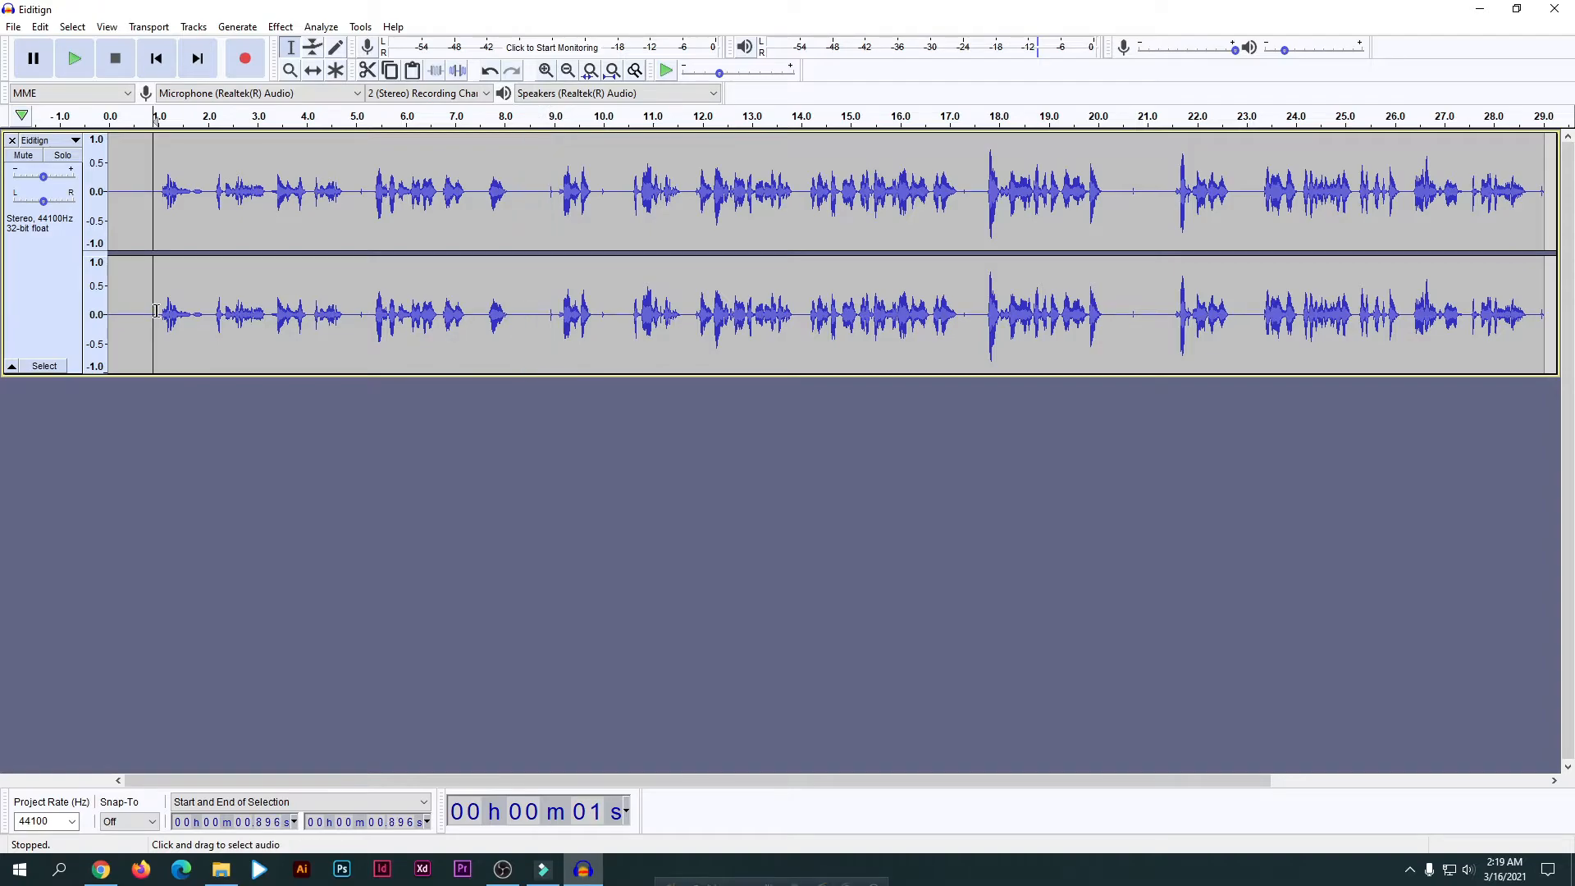
pyautogui.press('space')
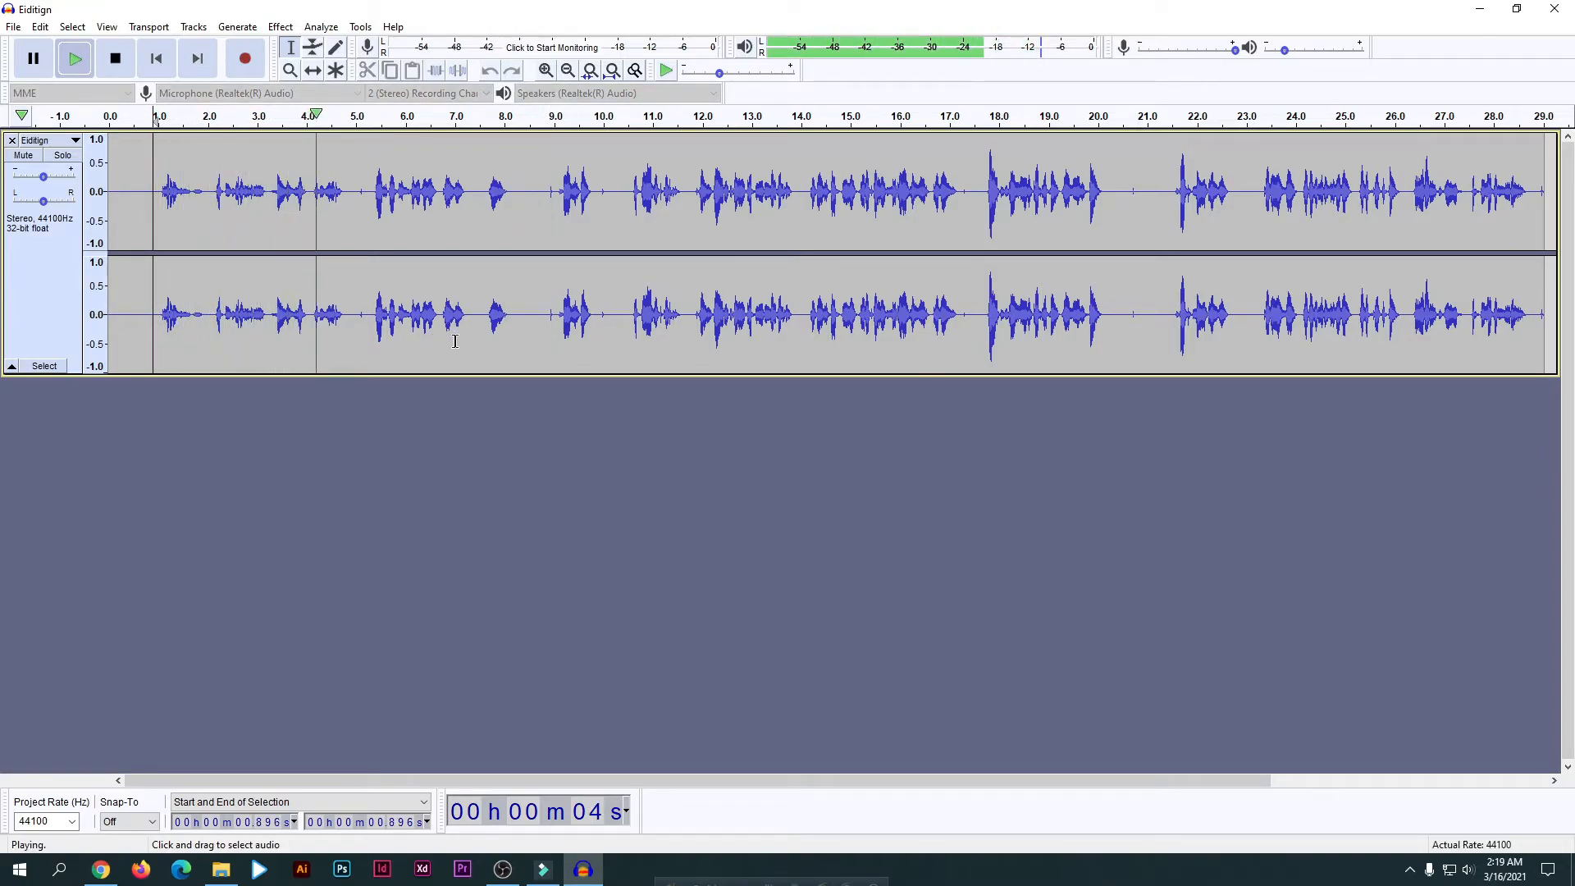
pyautogui.press('space')
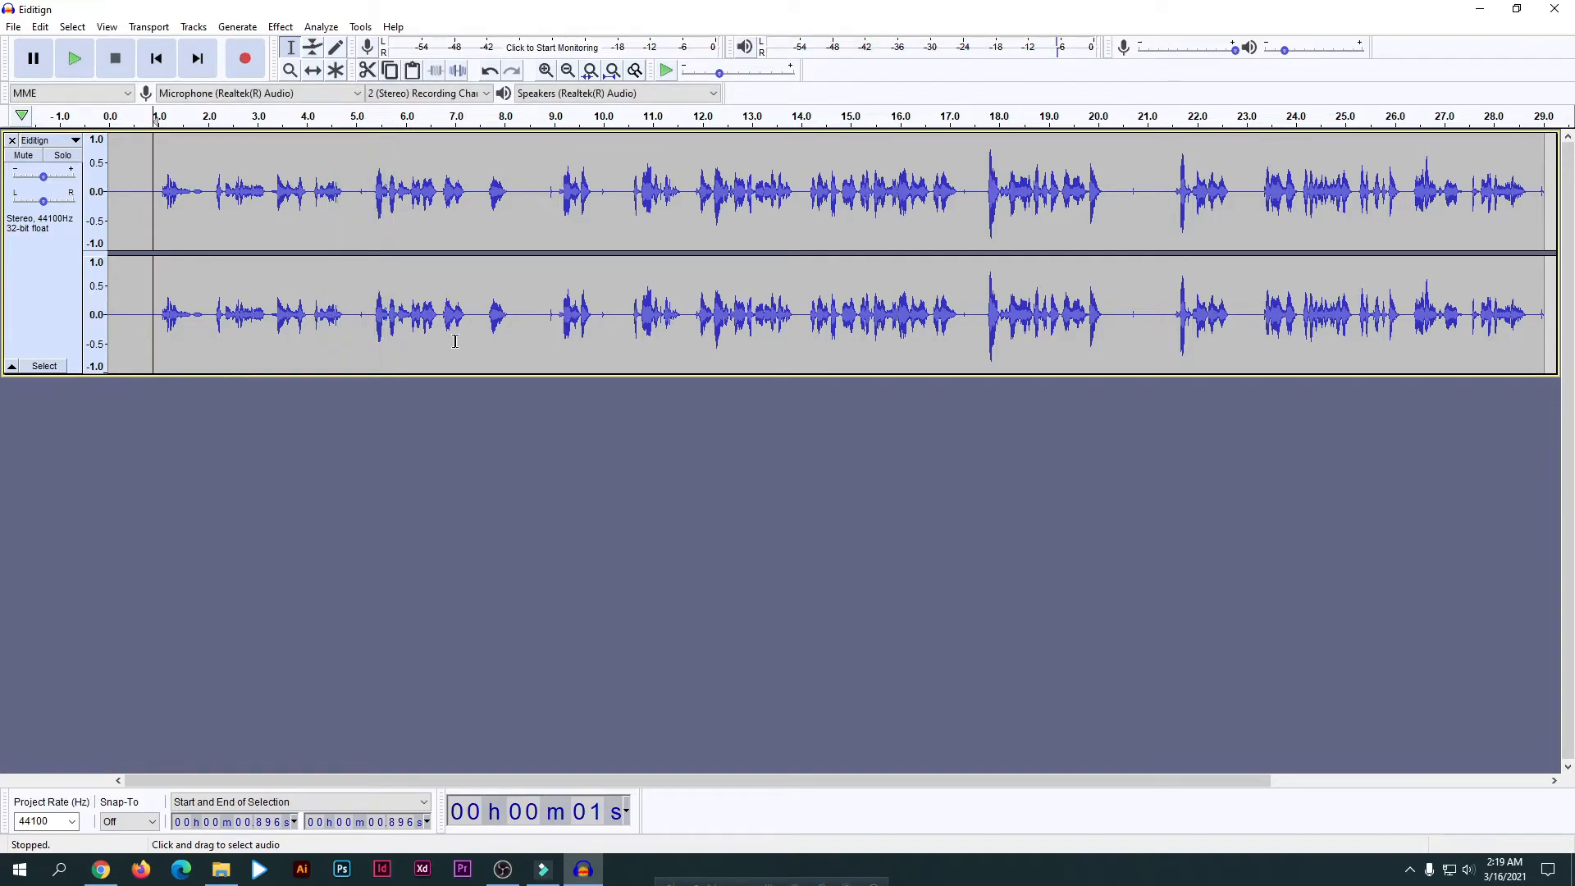
pyautogui.moveTo(371, 317); pyautogui.dragTo(1223, 316)
pyautogui.click(692, 317)
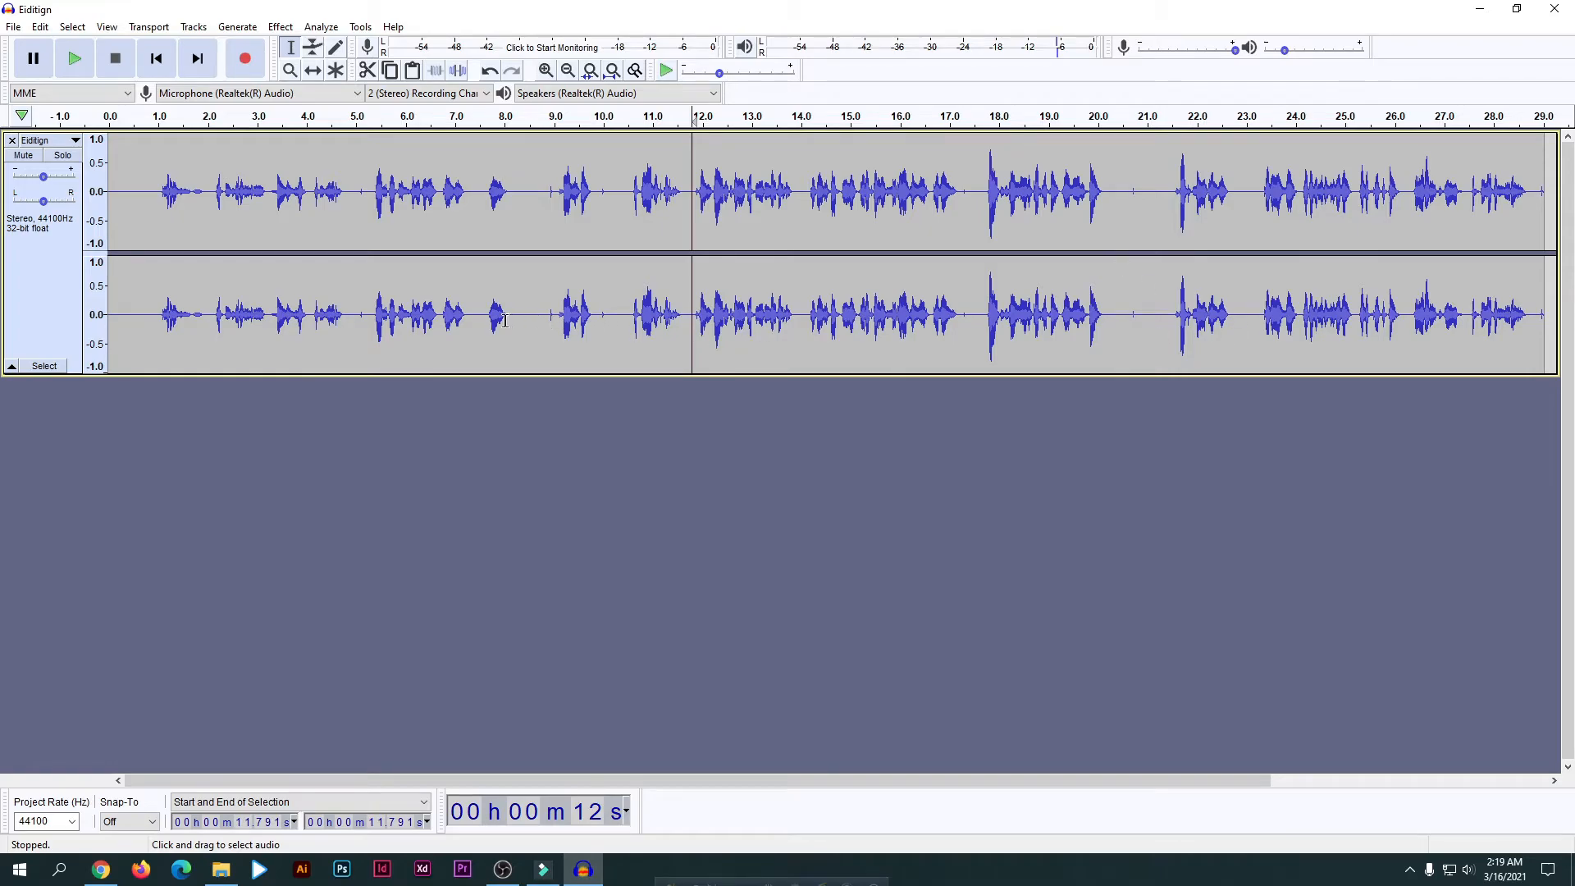
pyautogui.press('space')
pyautogui.press('space')
pyautogui.moveTo(528, 322); pyautogui.dragTo(581, 324)
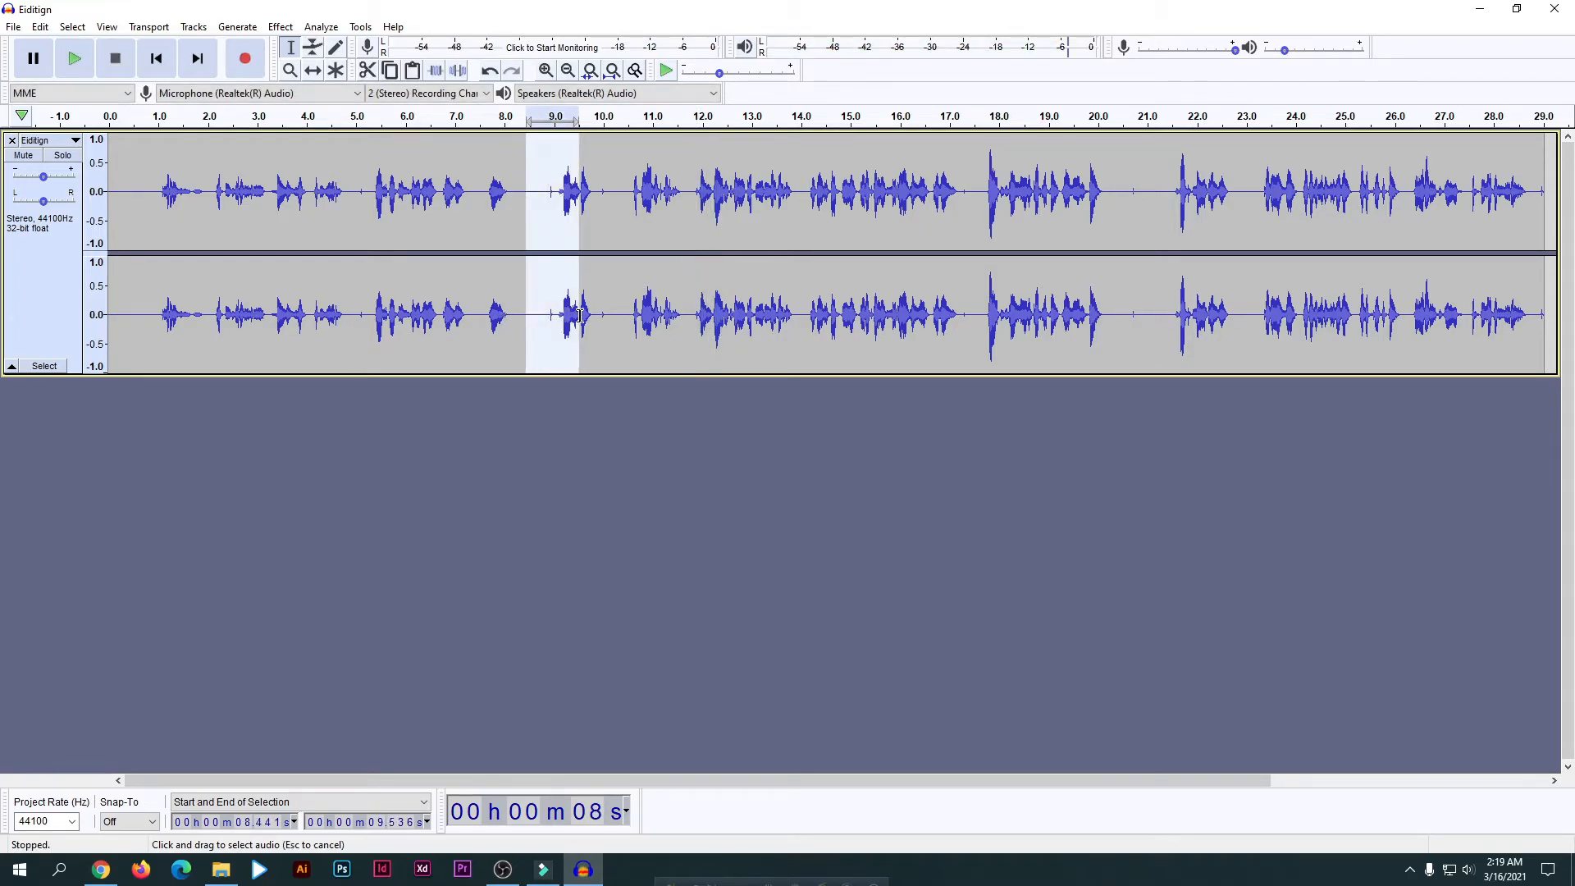
pyautogui.click(280, 26)
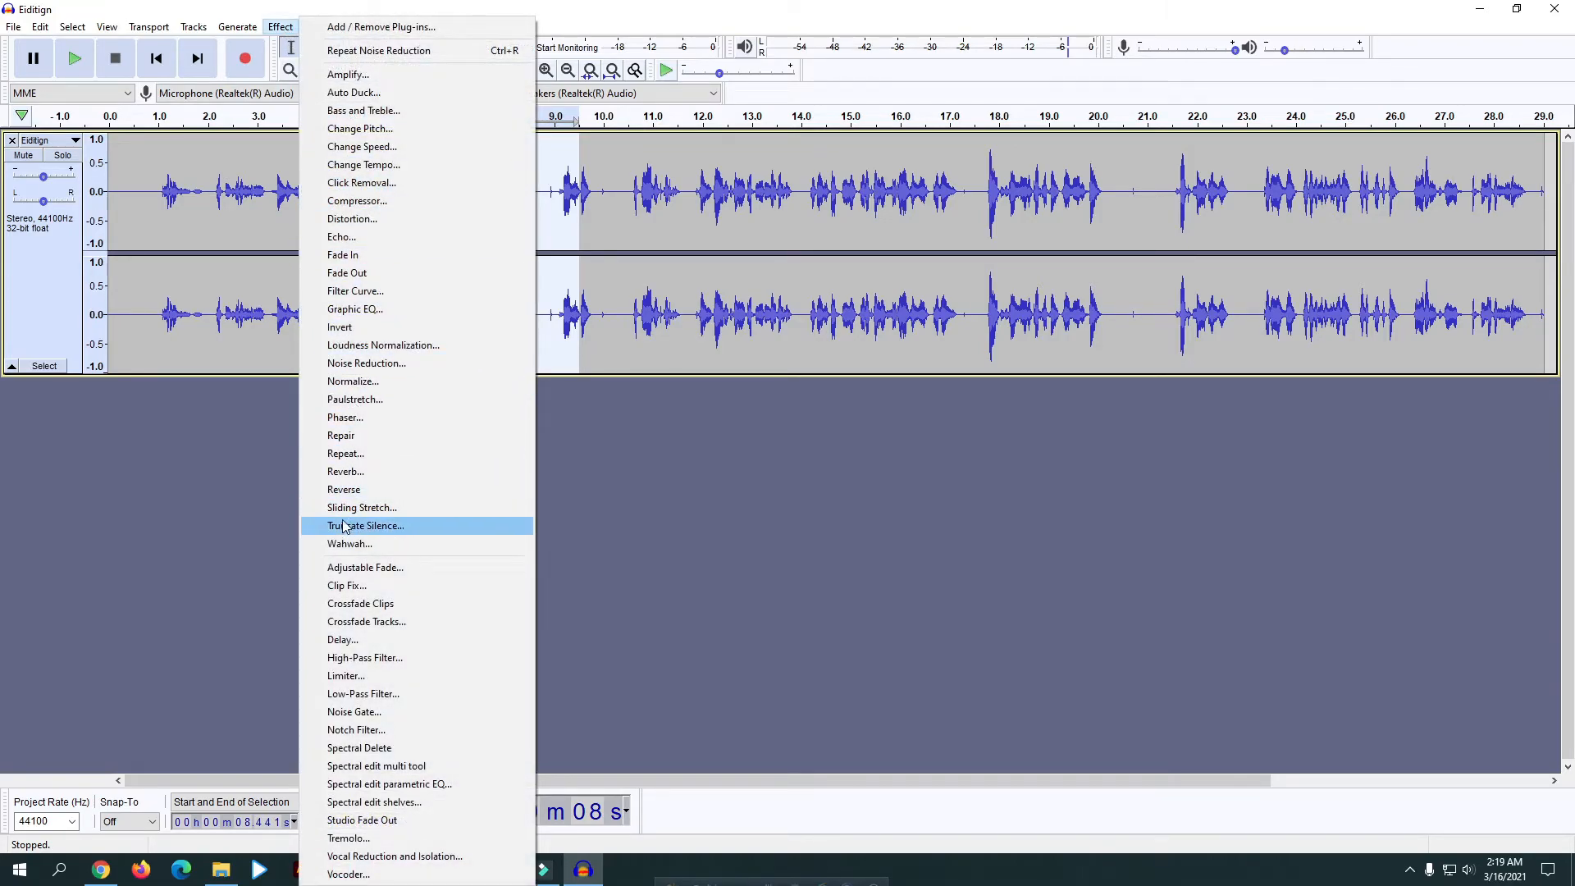
pyautogui.click(680, 372)
pyautogui.moveTo(155, 320); pyautogui.dragTo(988, 331)
pyautogui.click(611, 319)
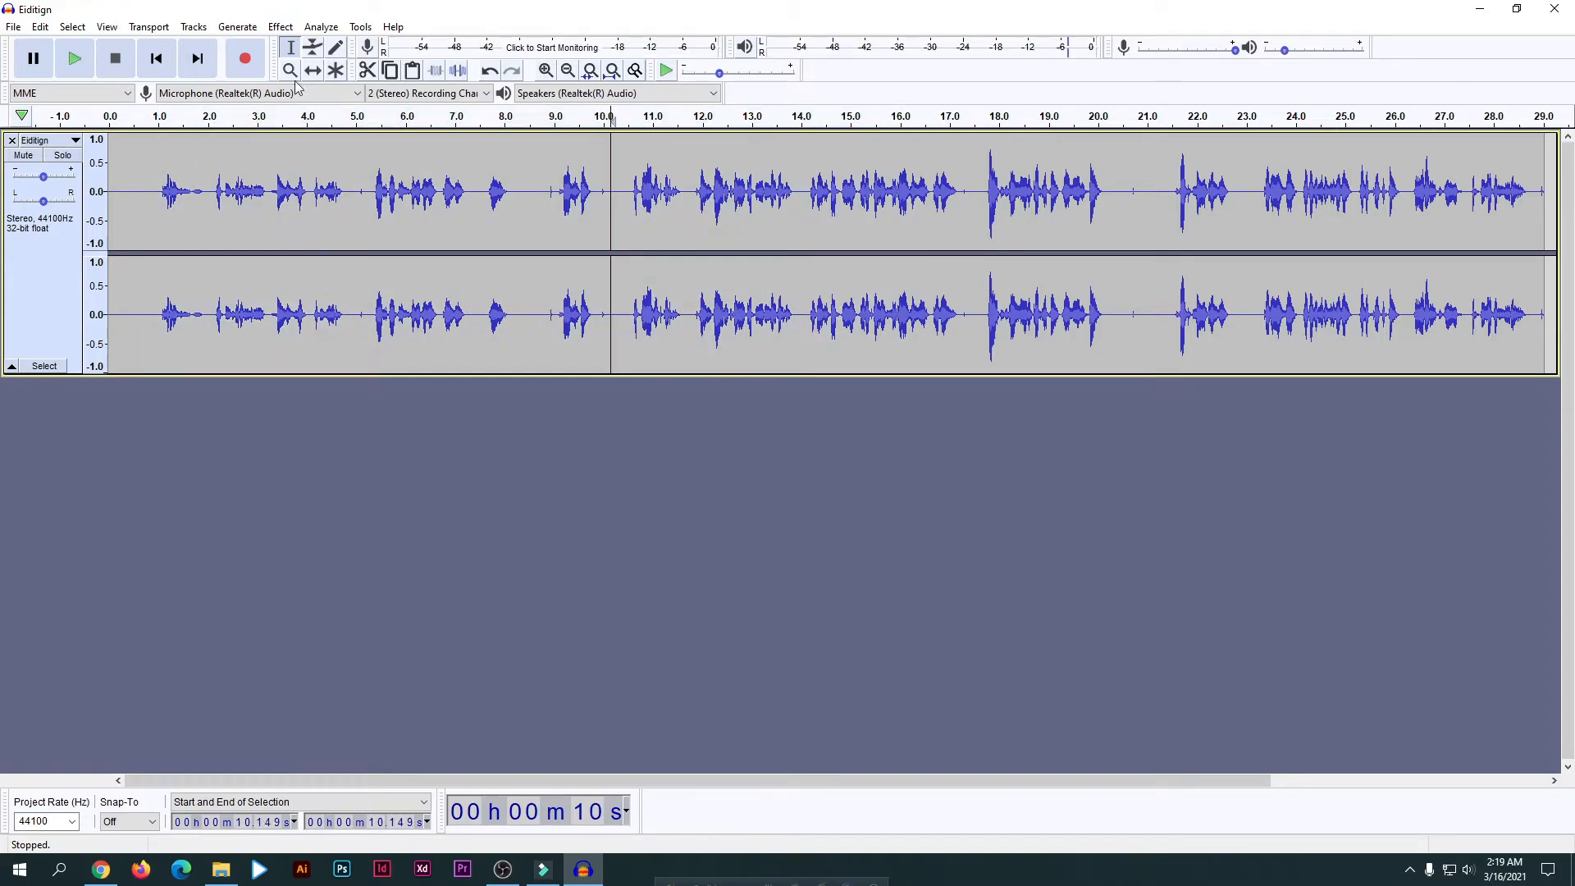
pyautogui.click(281, 26)
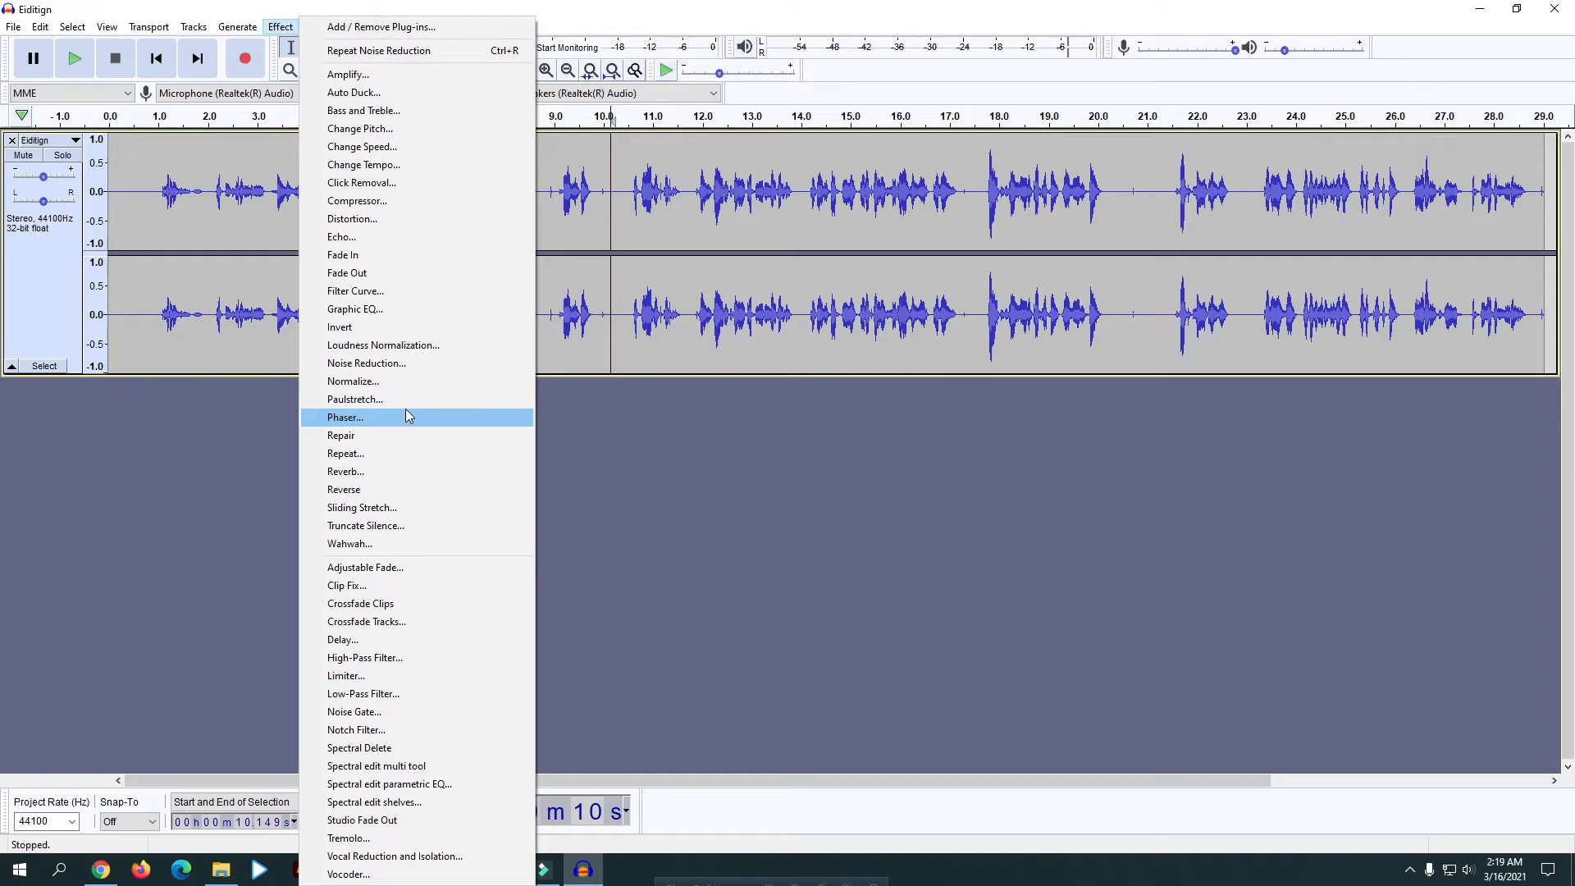
pyautogui.click(735, 320)
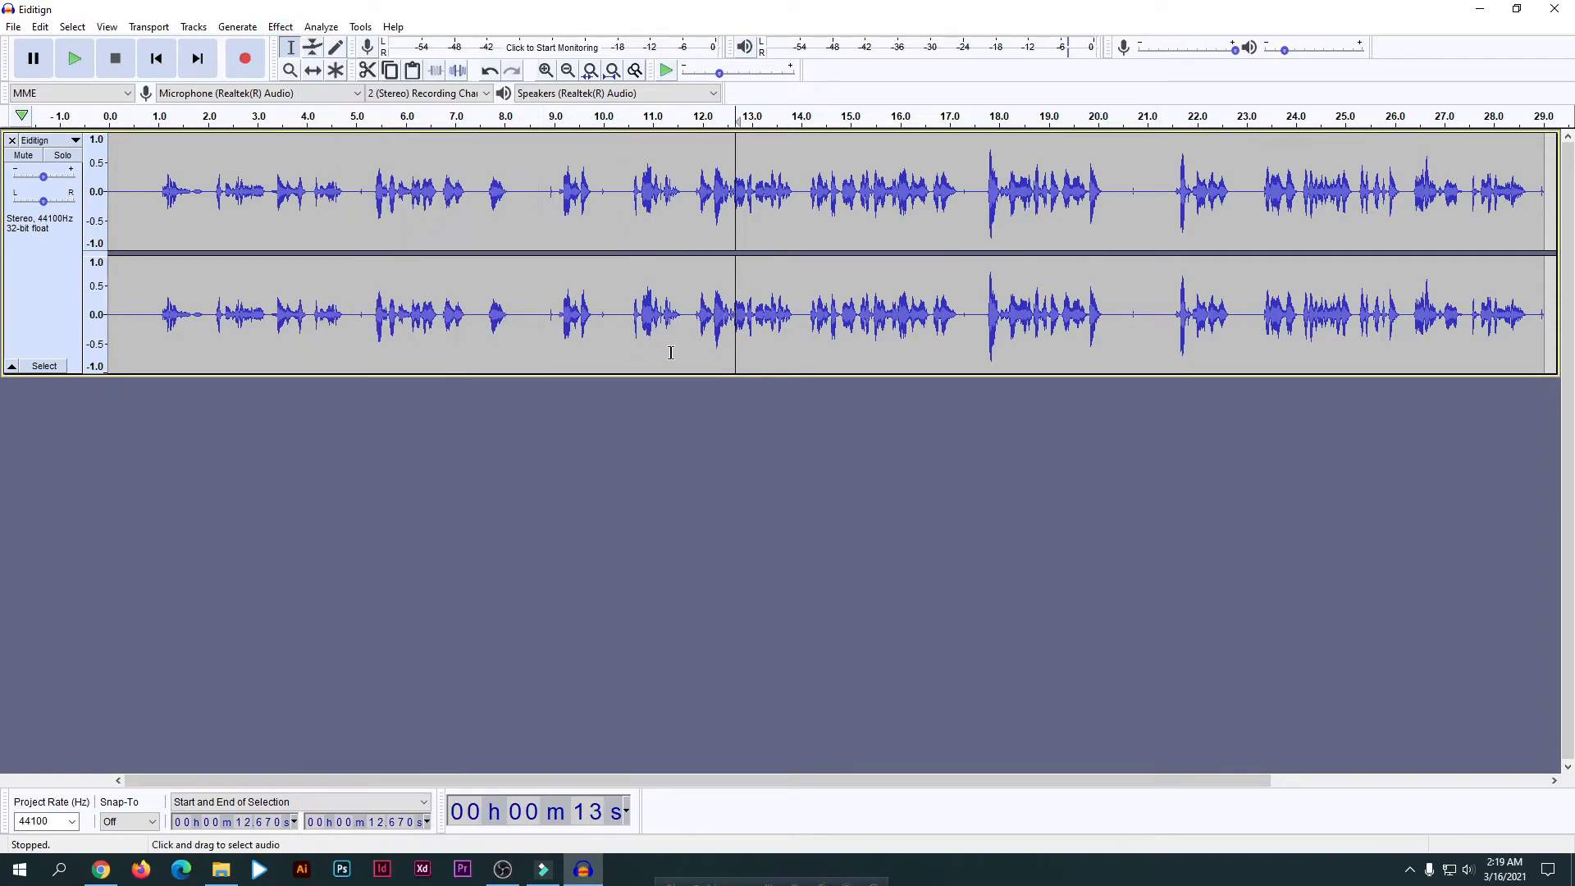
pyautogui.moveTo(504, 313); pyautogui.dragTo(589, 303)
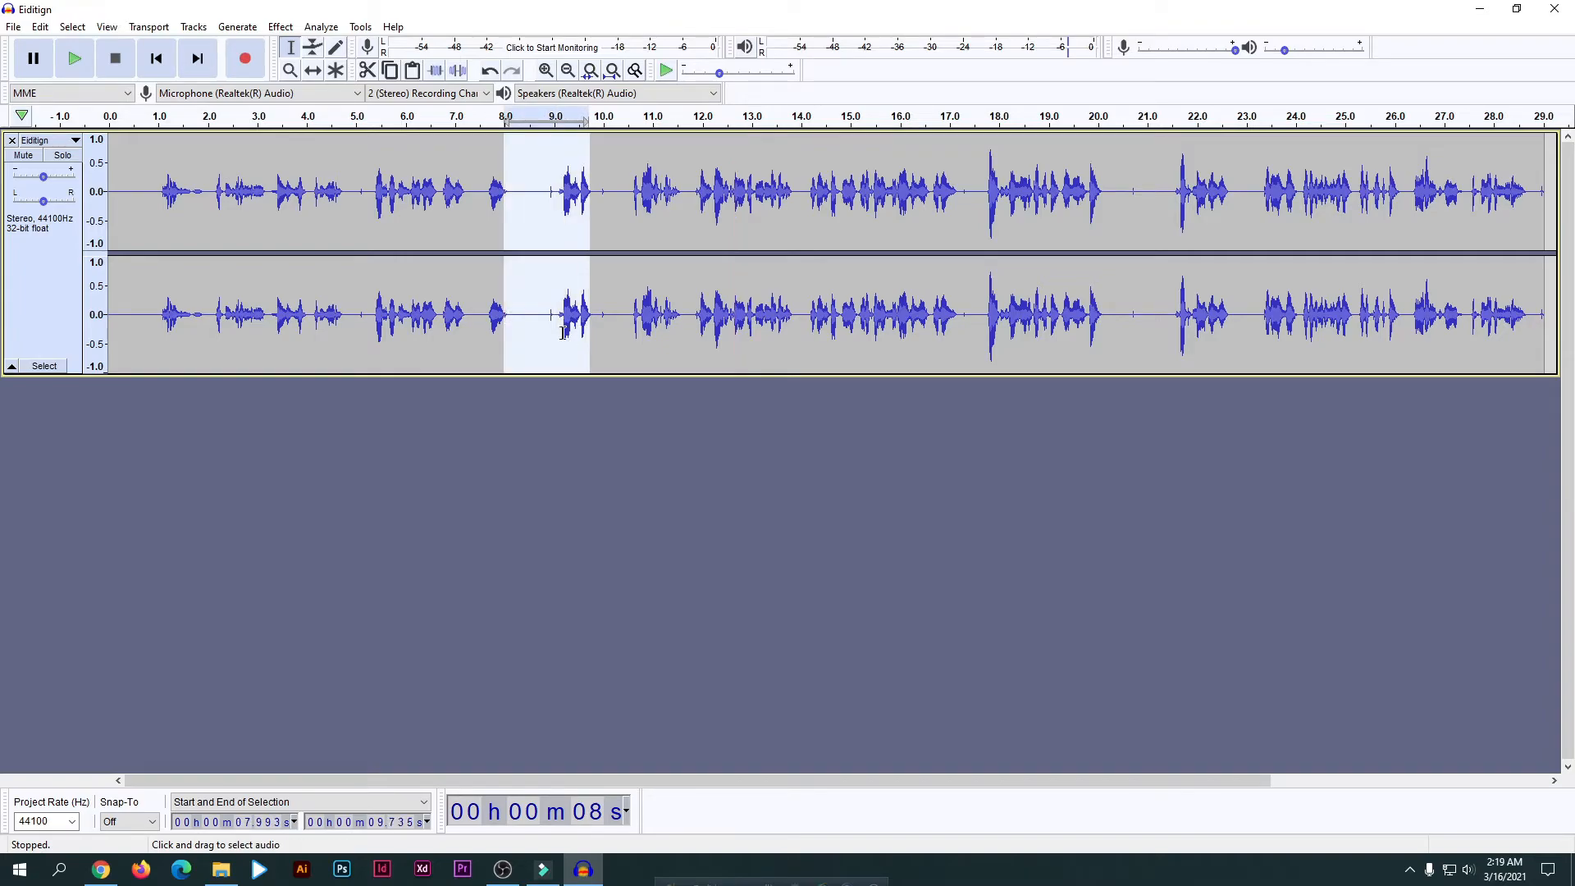
pyautogui.click(508, 300)
pyautogui.click(391, 251)
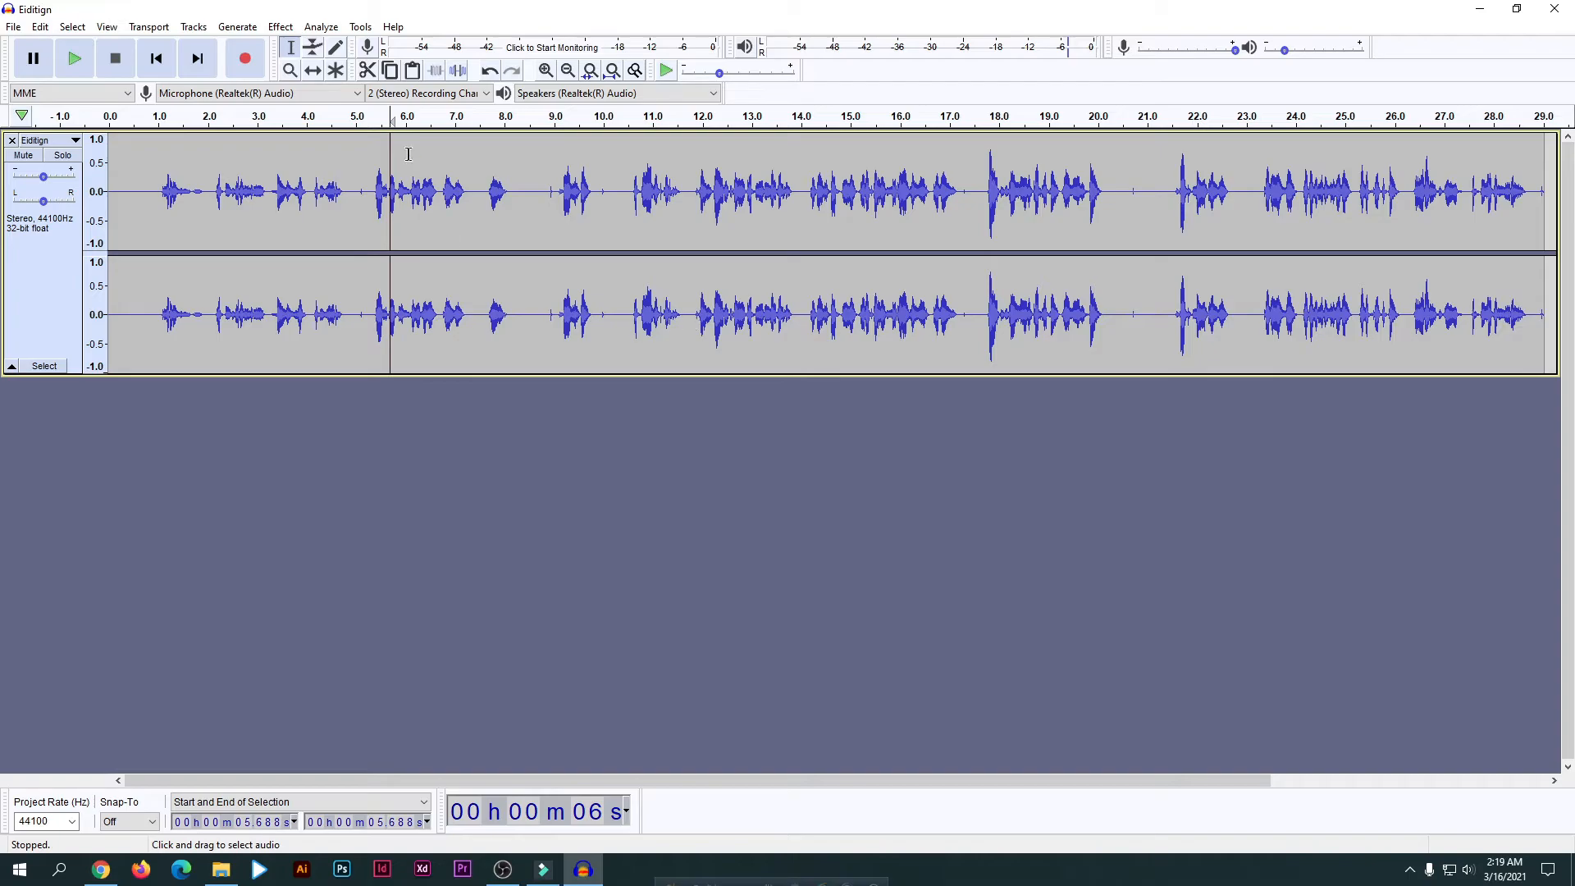
pyautogui.click(367, 46)
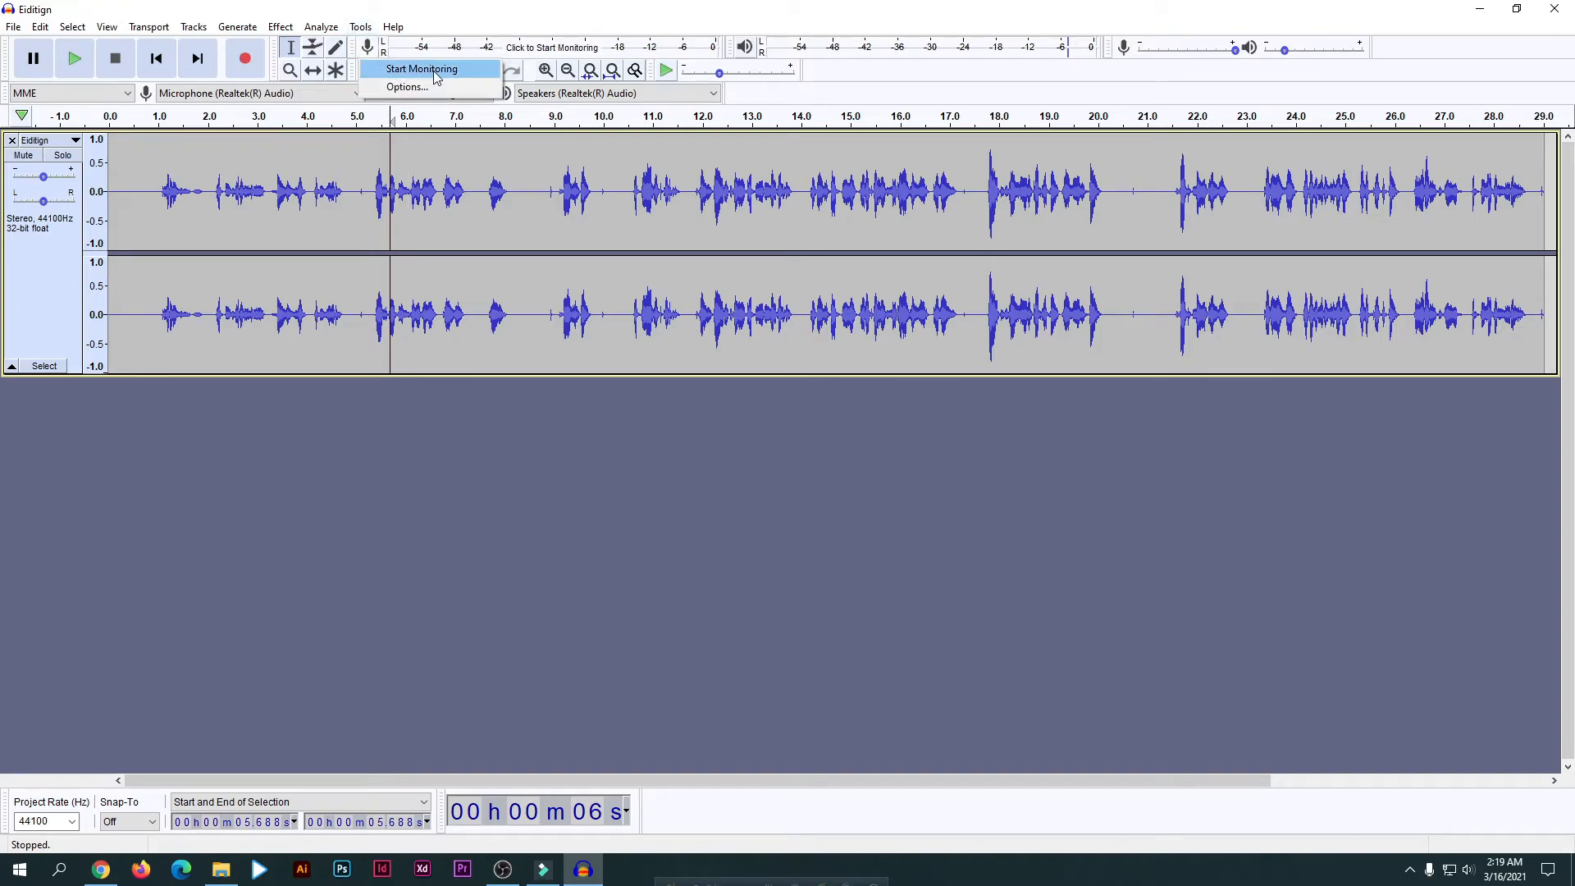
pyautogui.click(589, 304)
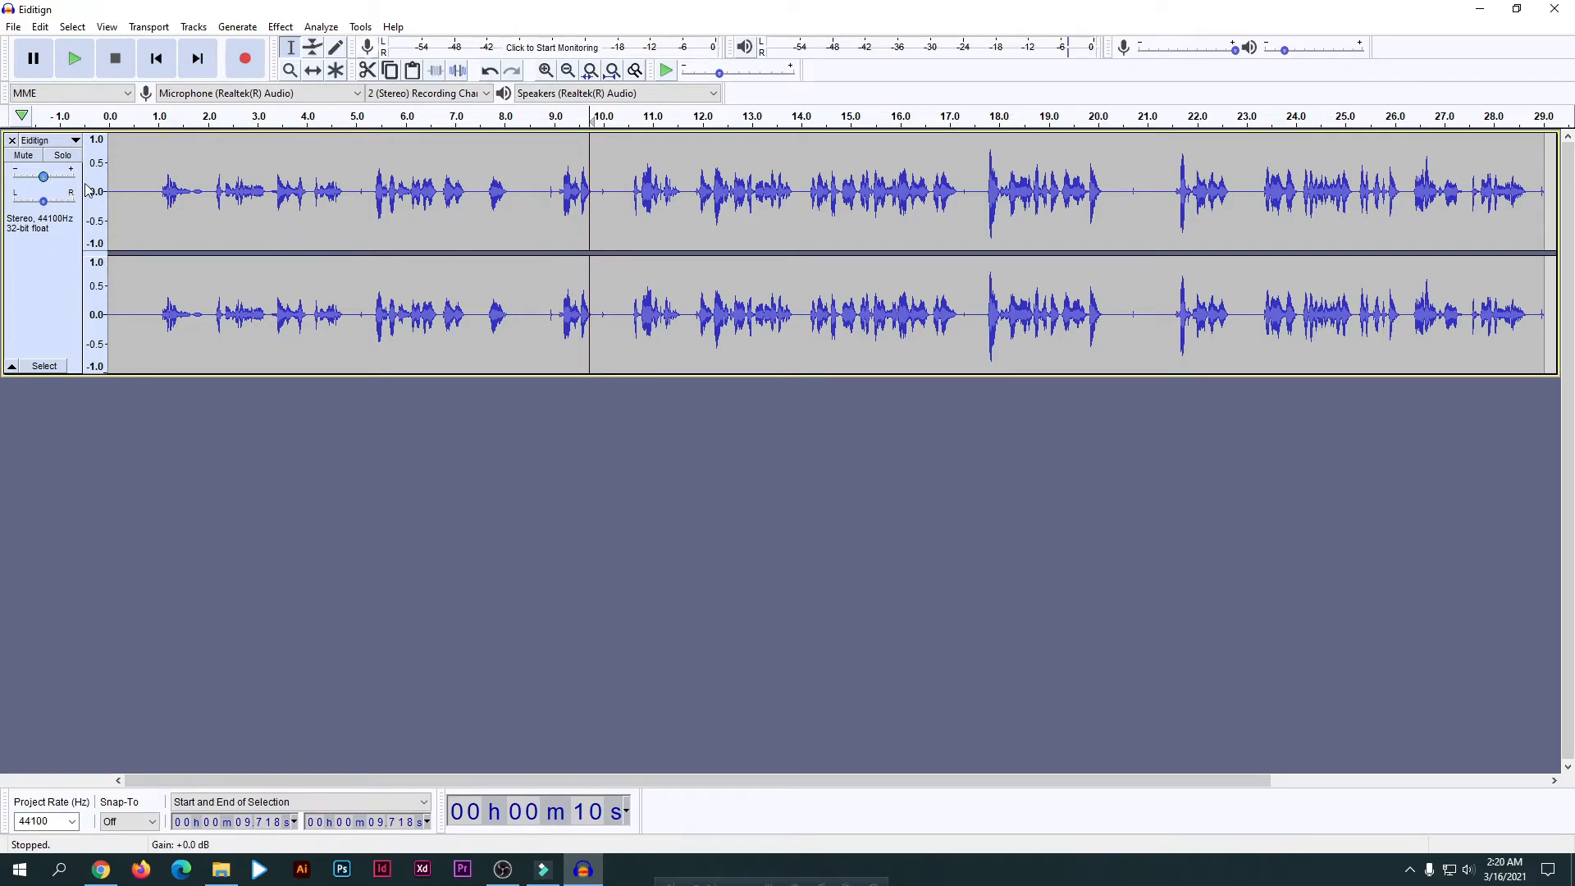
pyautogui.moveTo(155, 193); pyautogui.dragTo(454, 276)
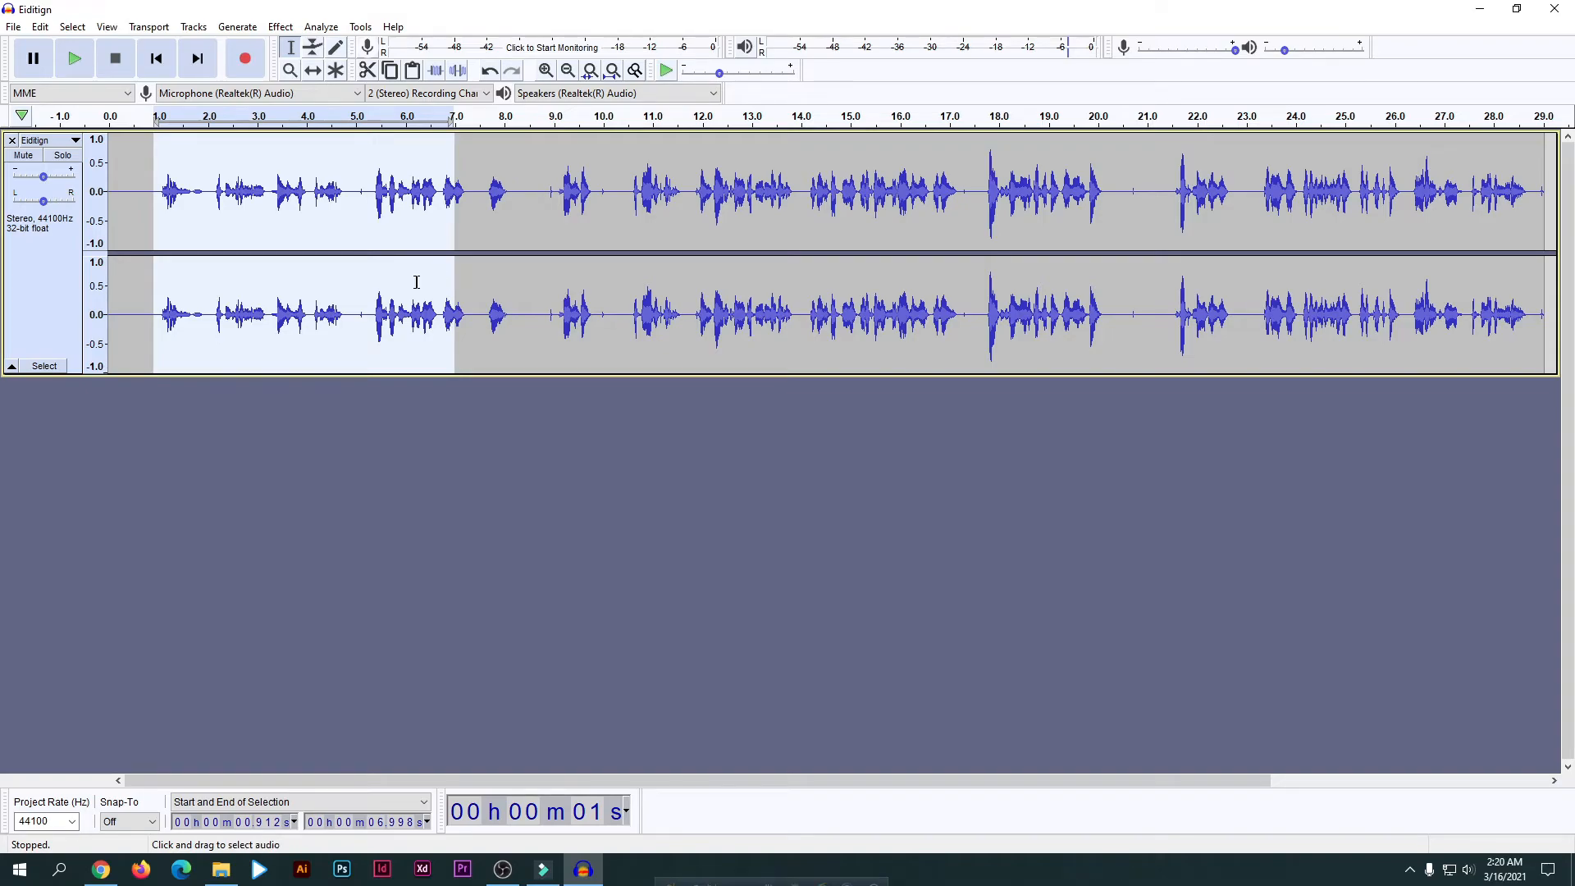
pyautogui.click(380, 285)
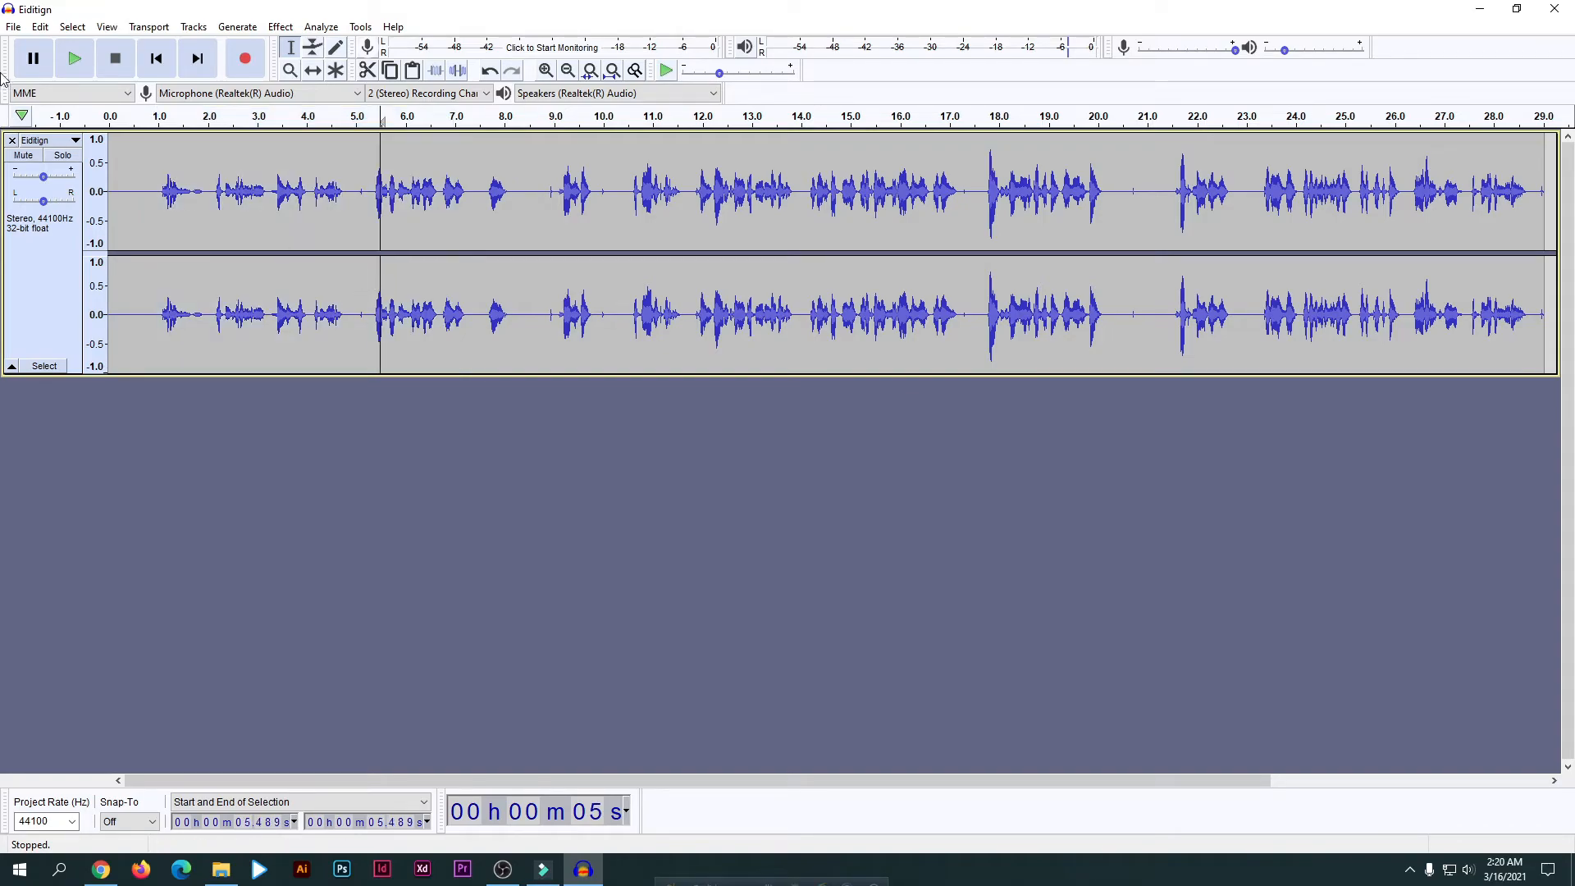
# - Export the track as an MP3 named "Eiditign dd" at preset Standard, 170-210 kbps quality in joint stereo, leaving the other metadata tags empty
pyautogui.click(13, 26)
pyautogui.moveTo(51, 152)
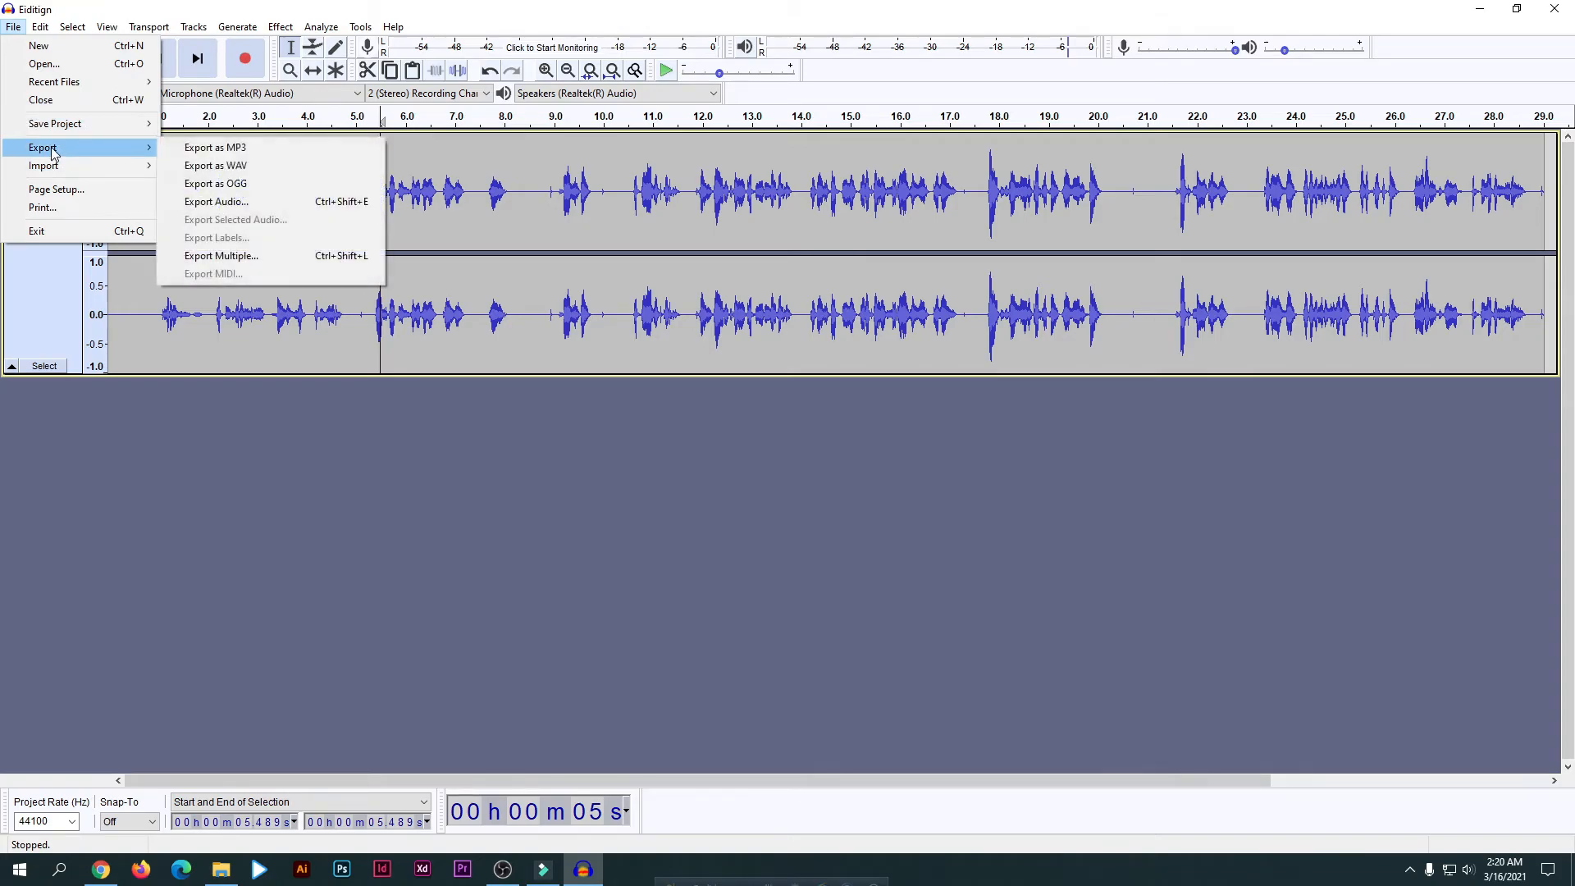
pyautogui.click(239, 152)
pyautogui.click(245, 339)
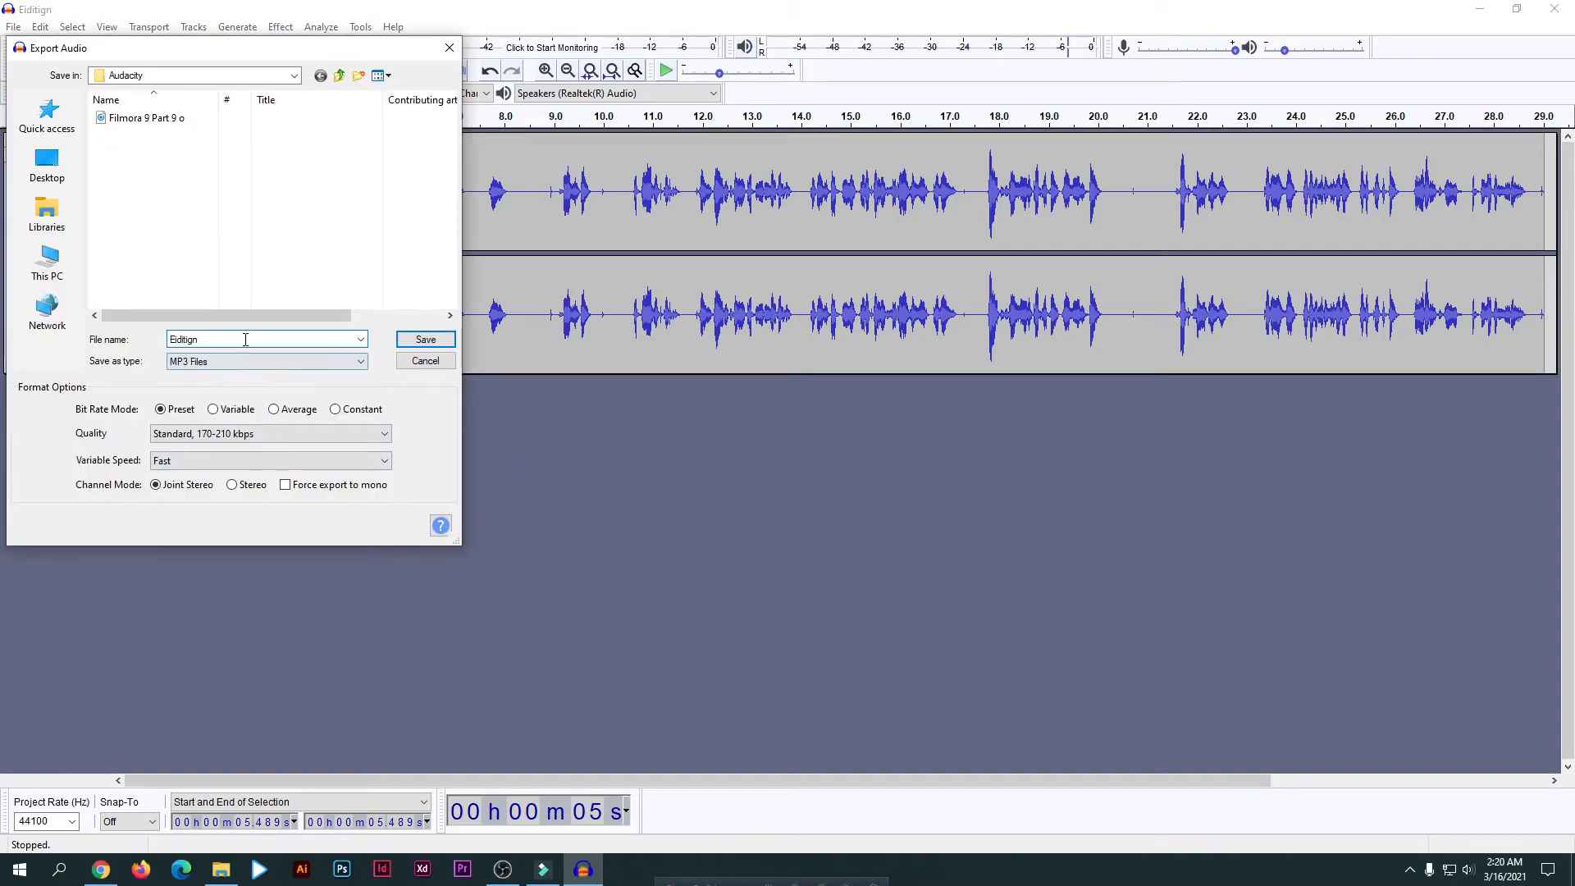
pyautogui.click(426, 339)
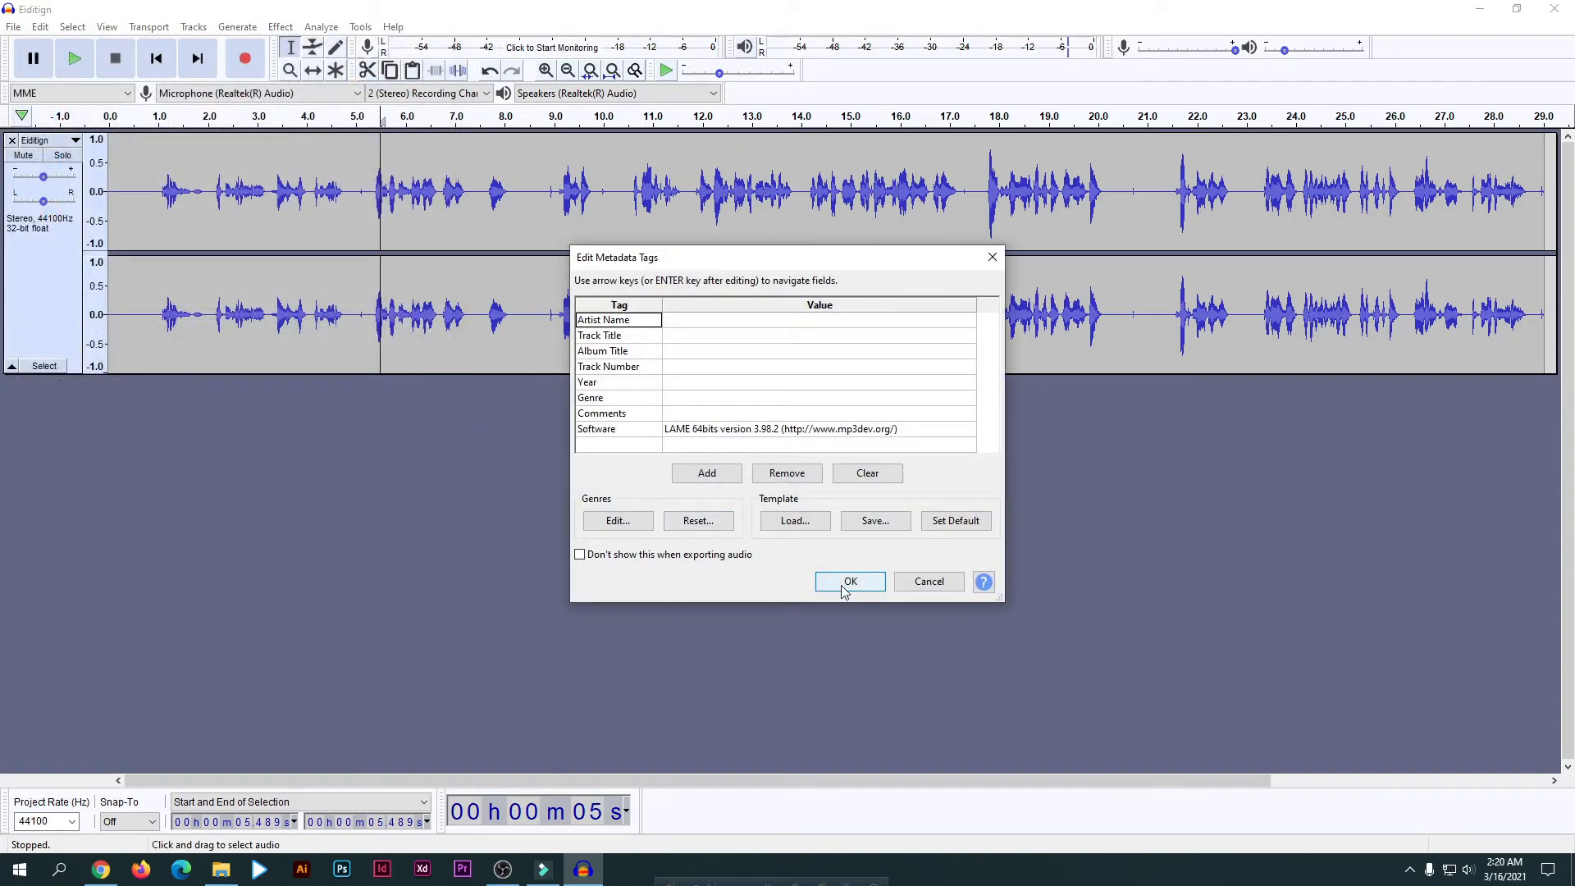
pyautogui.click(829, 583)
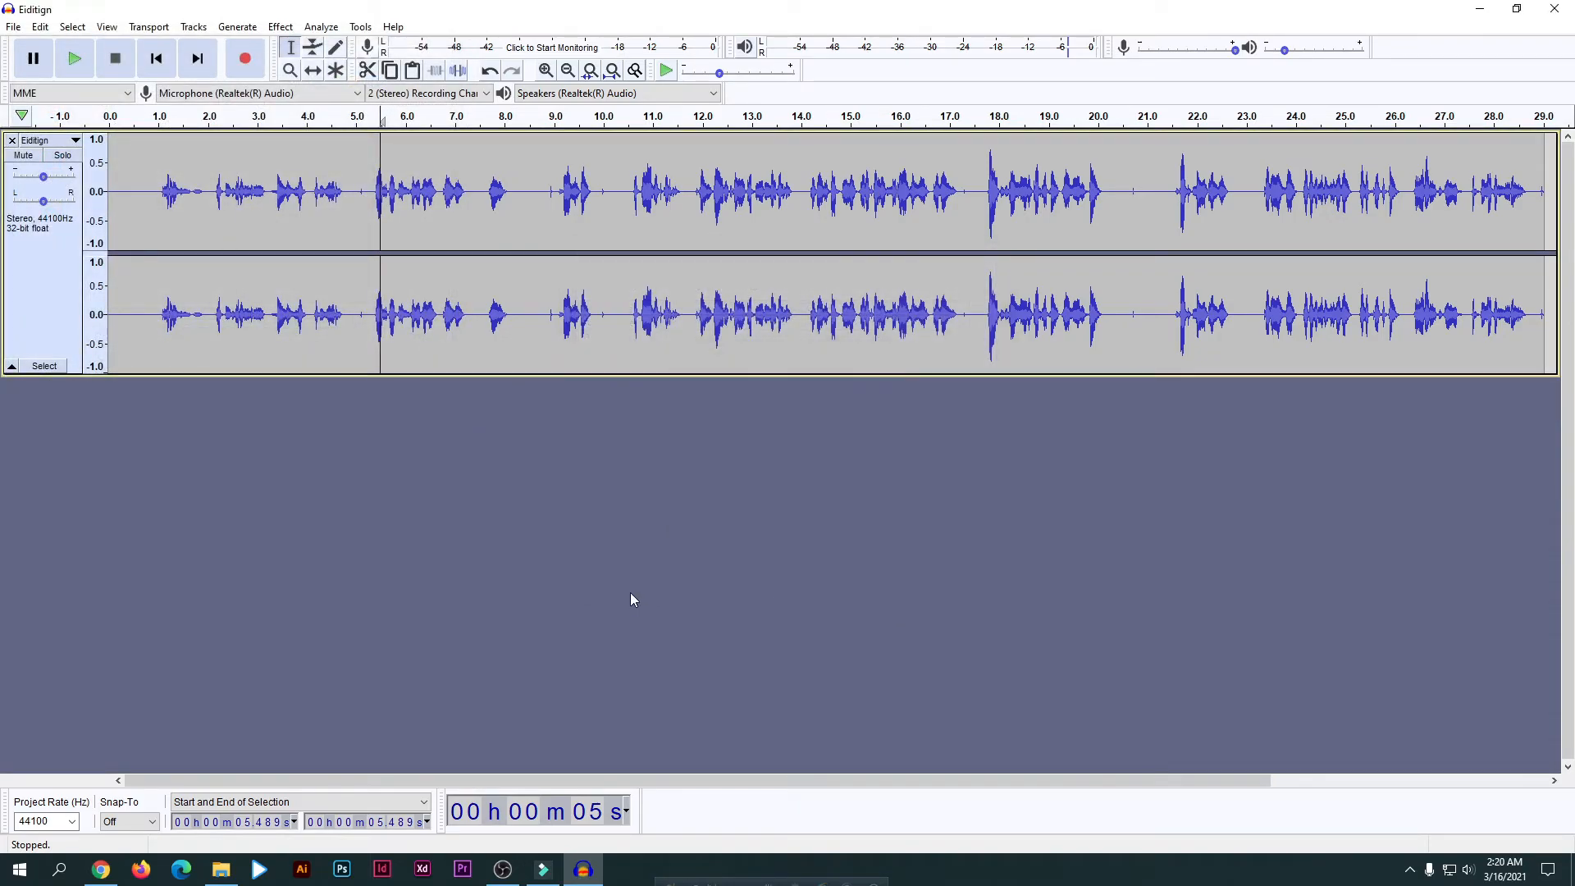
# - Switch to Filmora, import the audio file "Eiditign dd" and place it on audio track 1 directly after the REC_20210316_021241 clip
pyautogui.click(543, 869)
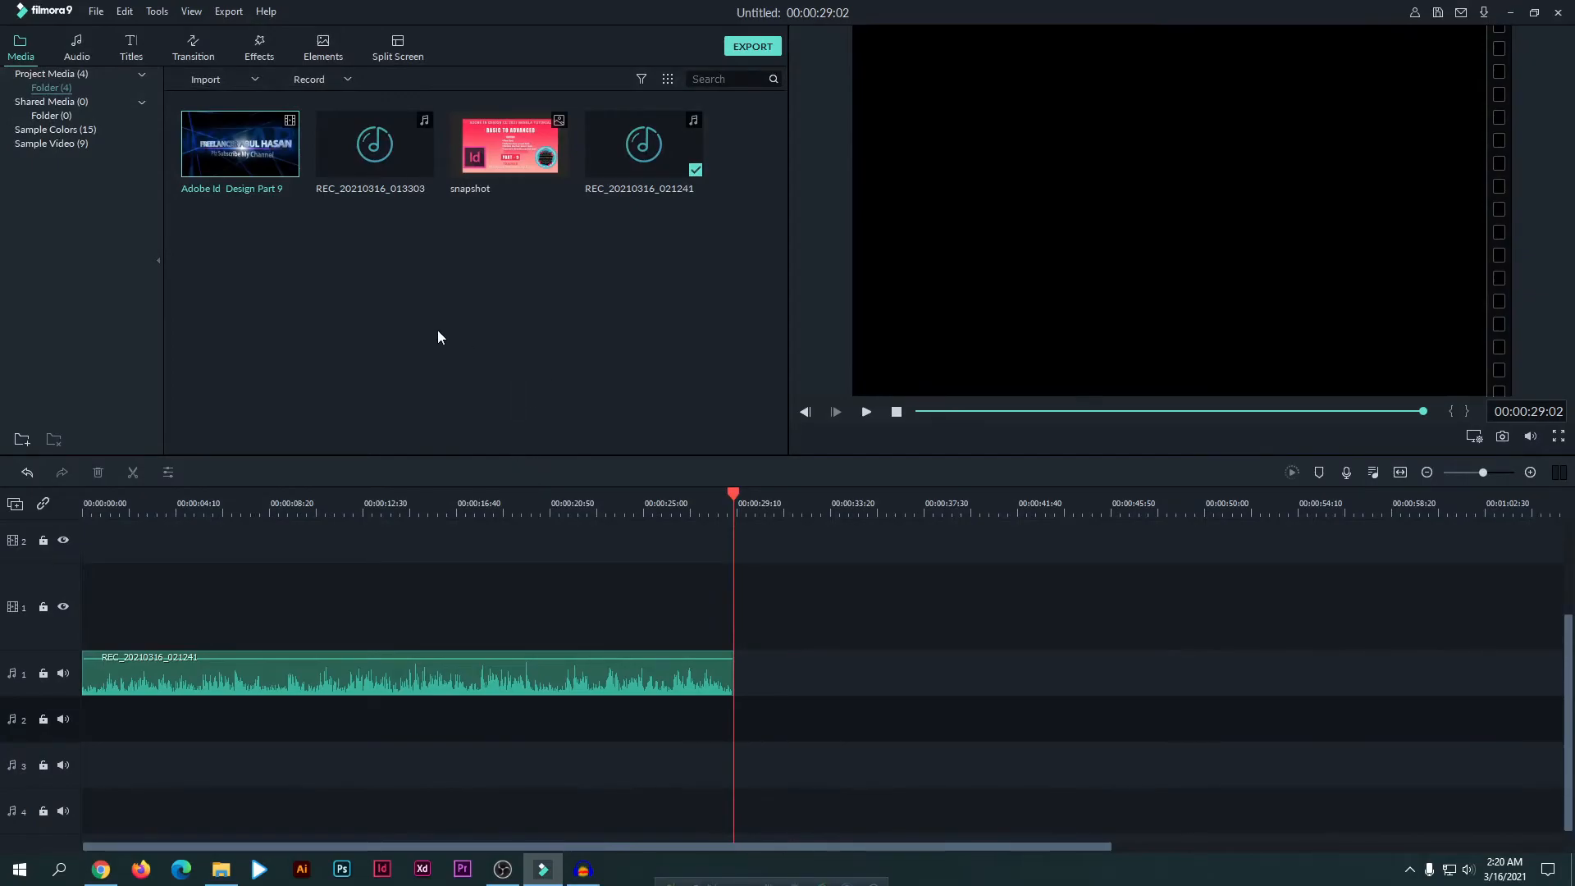
pyautogui.doubleClick(426, 336)
pyautogui.click(661, 422)
pyautogui.moveTo(288, 263); pyautogui.dragTo(789, 690)
# - Play parts of the original recording and of the noise-reduced clip on the timeline to compare them, and stop playback
pyautogui.click(598, 497)
pyautogui.press('space')
pyautogui.click(416, 497)
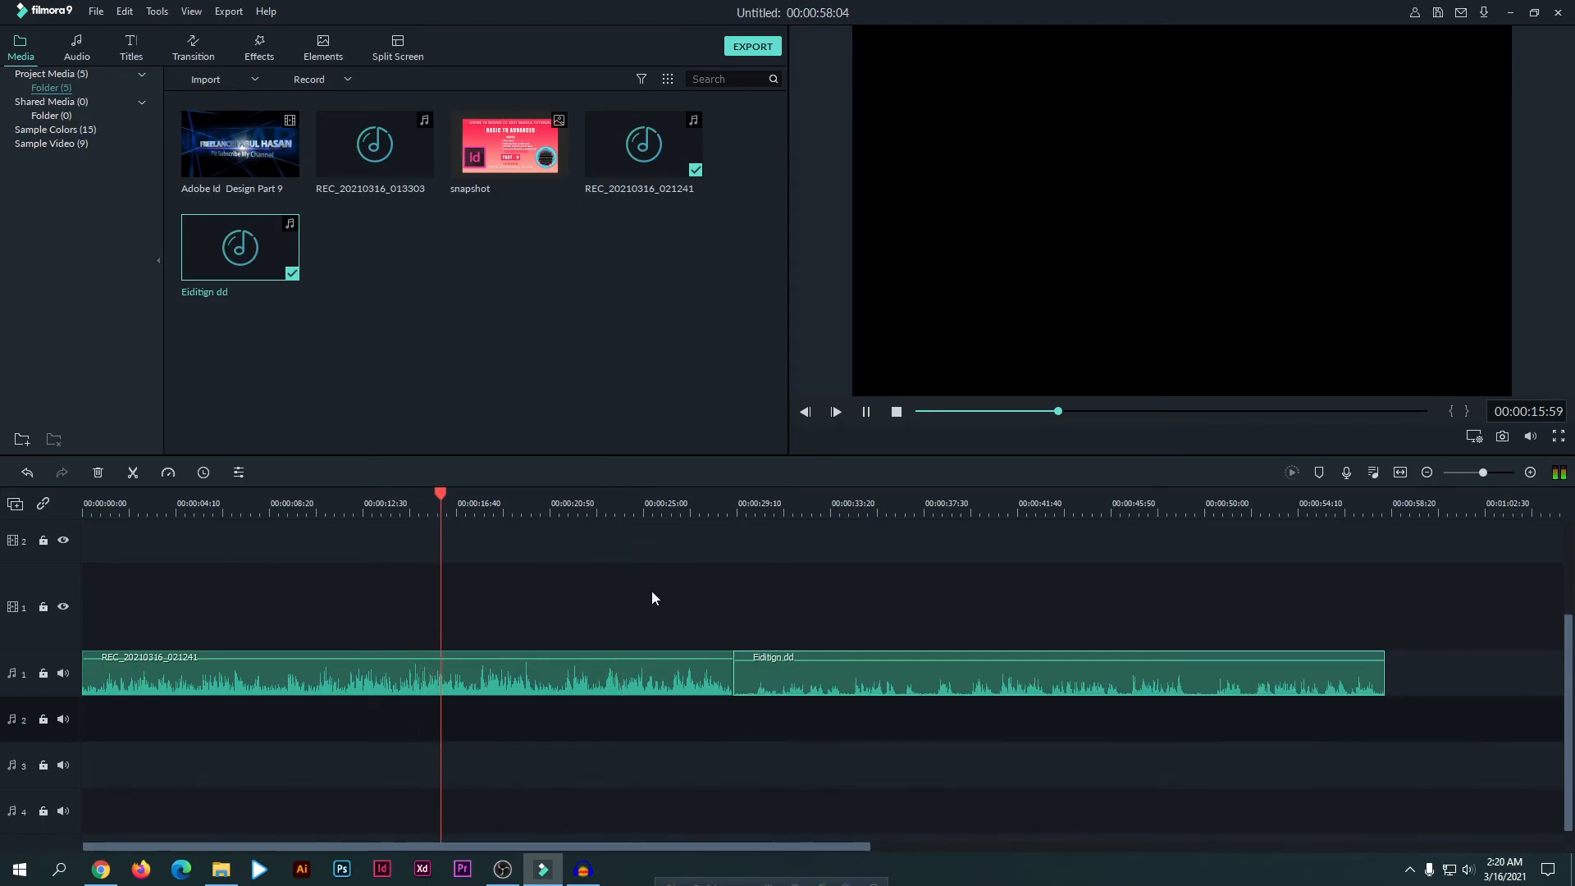
pyautogui.click(657, 516)
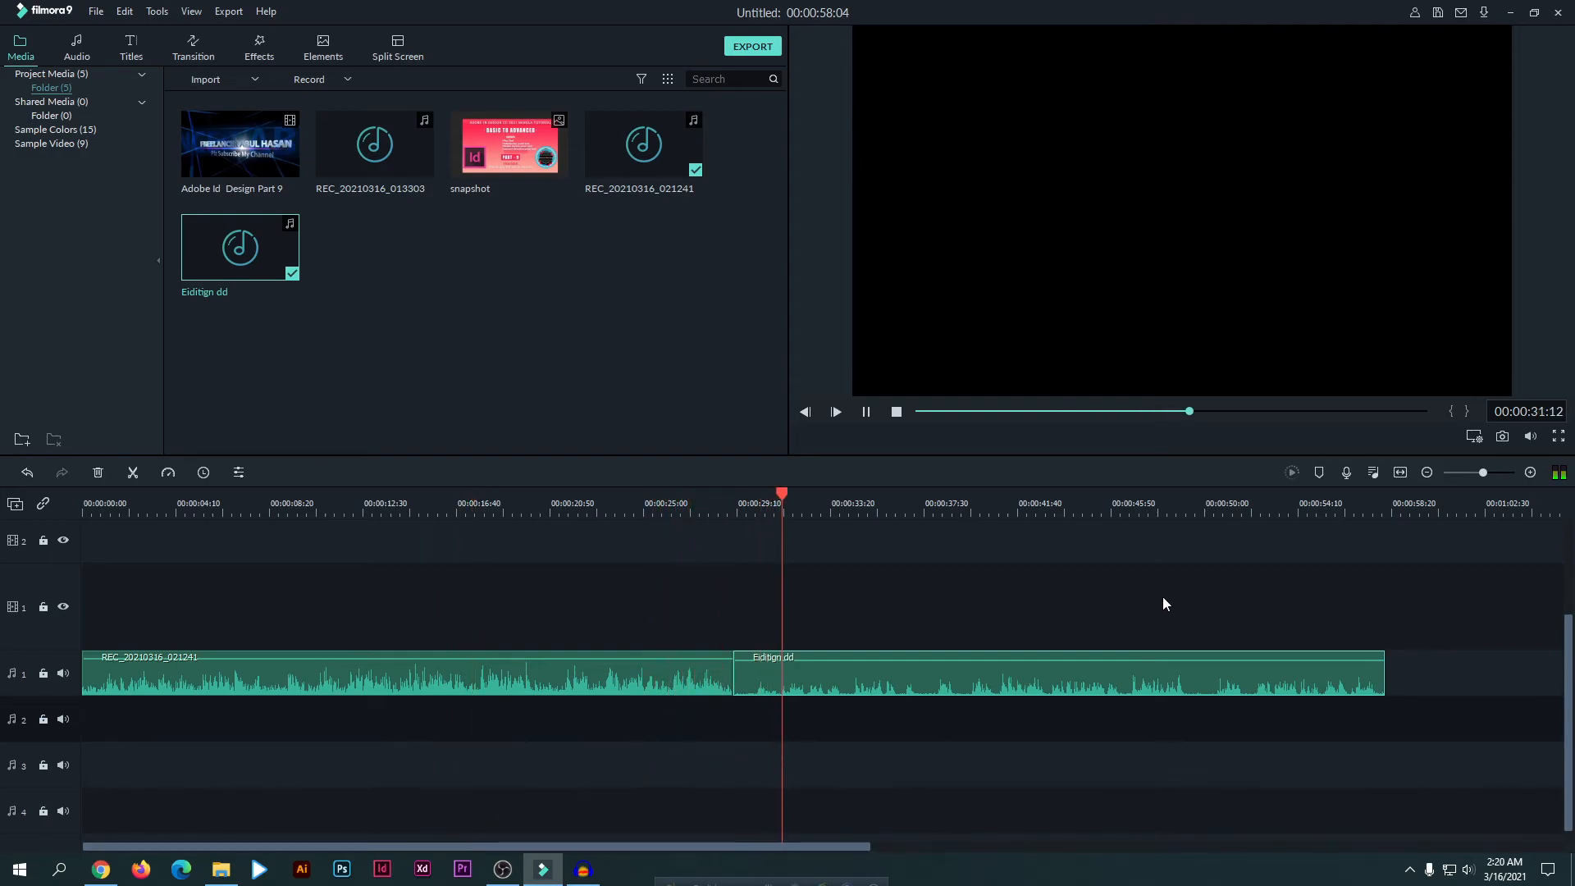
pyautogui.click(1281, 508)
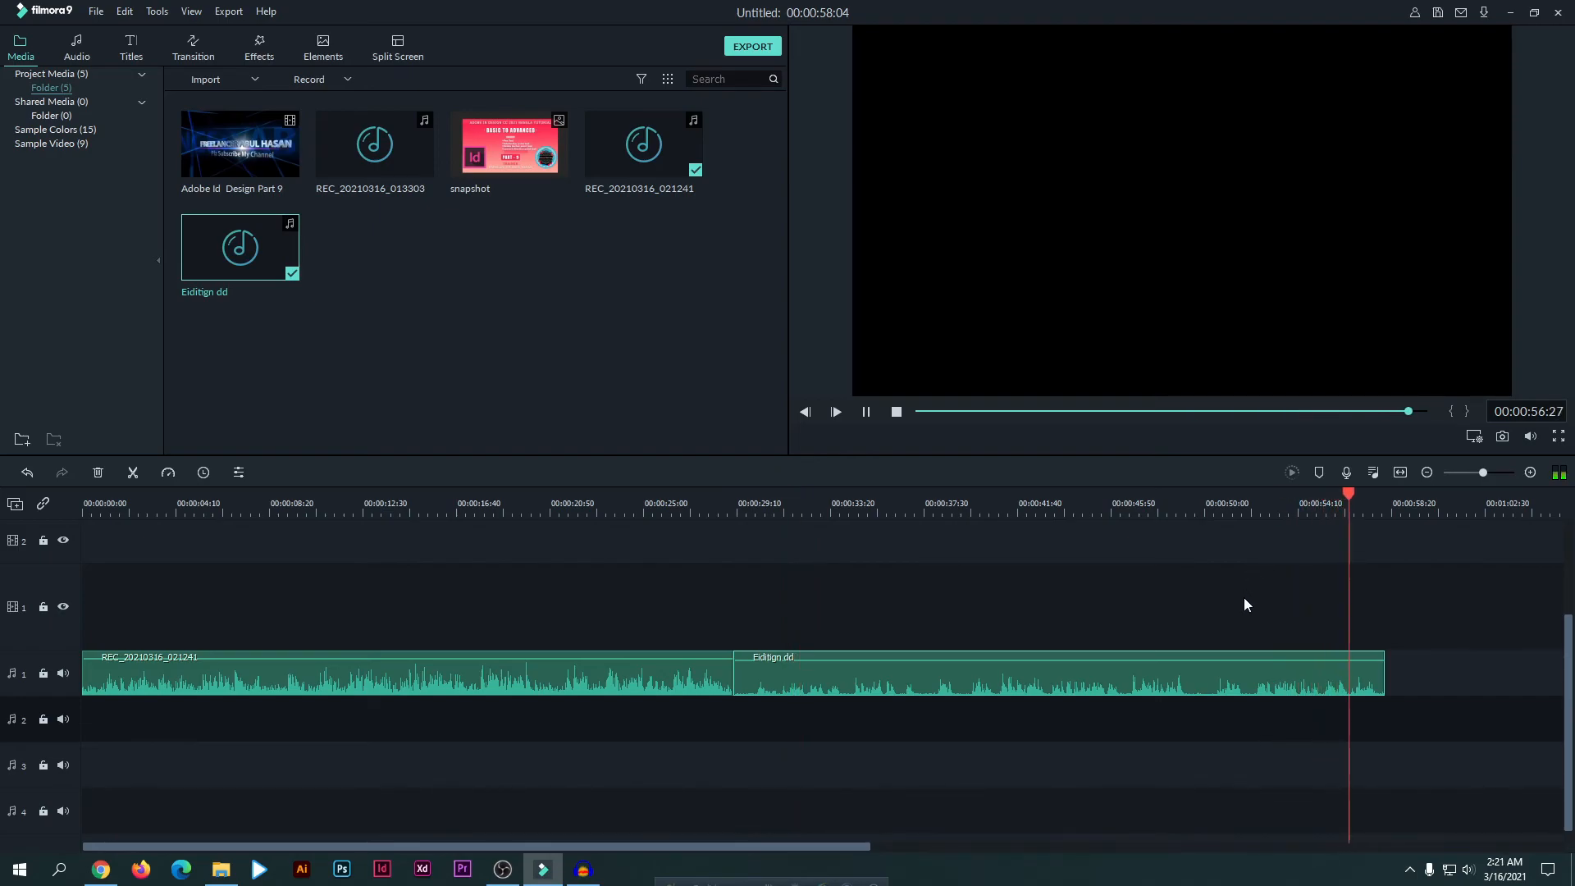
pyautogui.press('space')
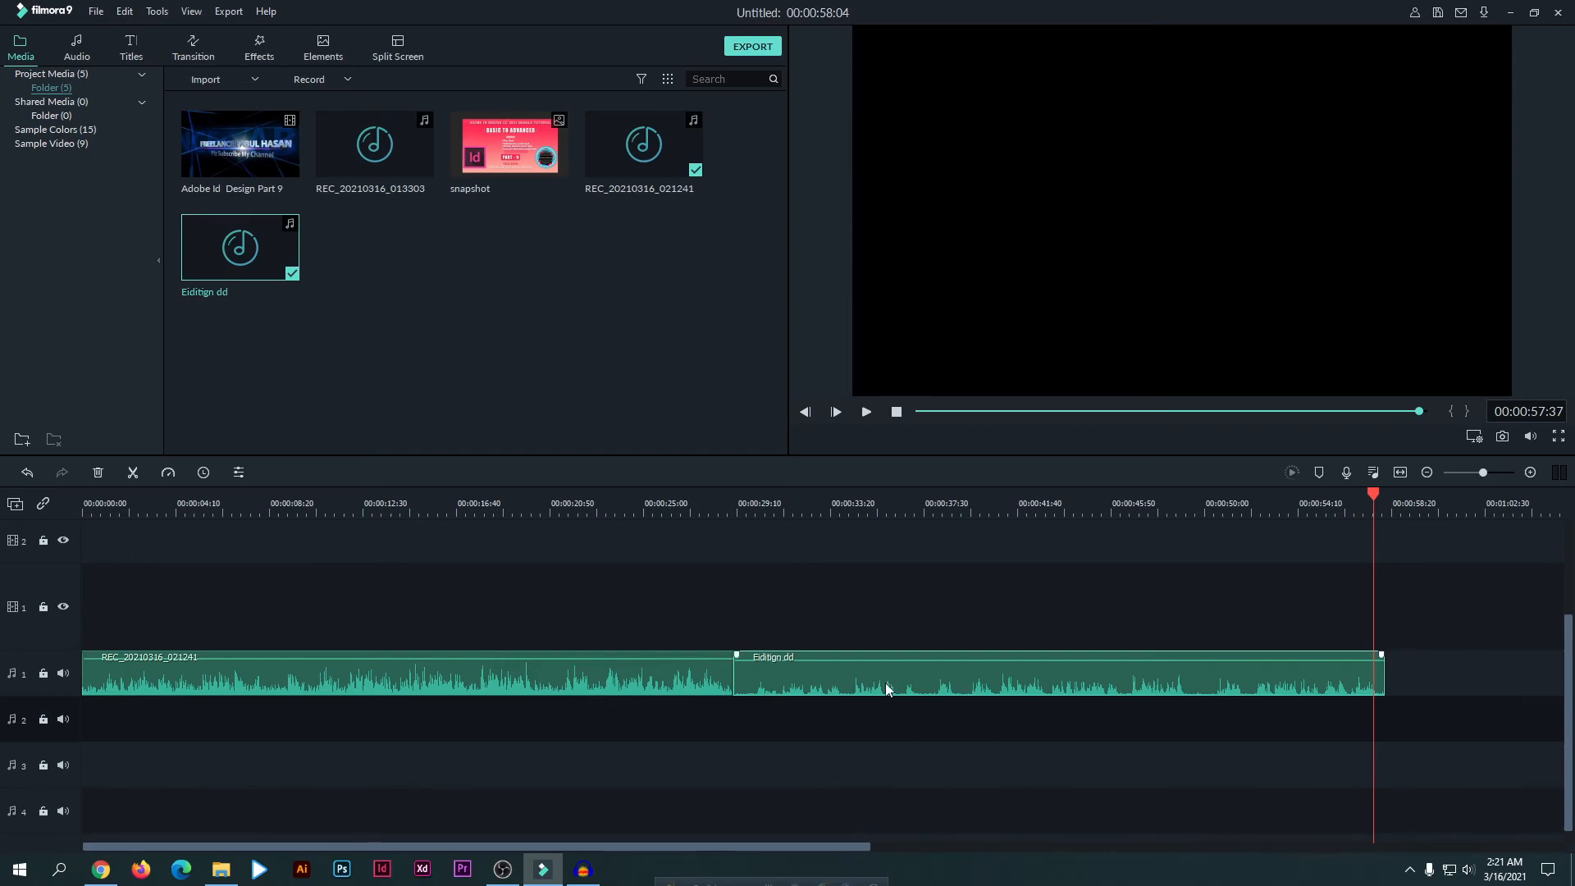
pyautogui.click(385, 677)
pyautogui.moveTo(694, 619); pyautogui.dragTo(760, 706)
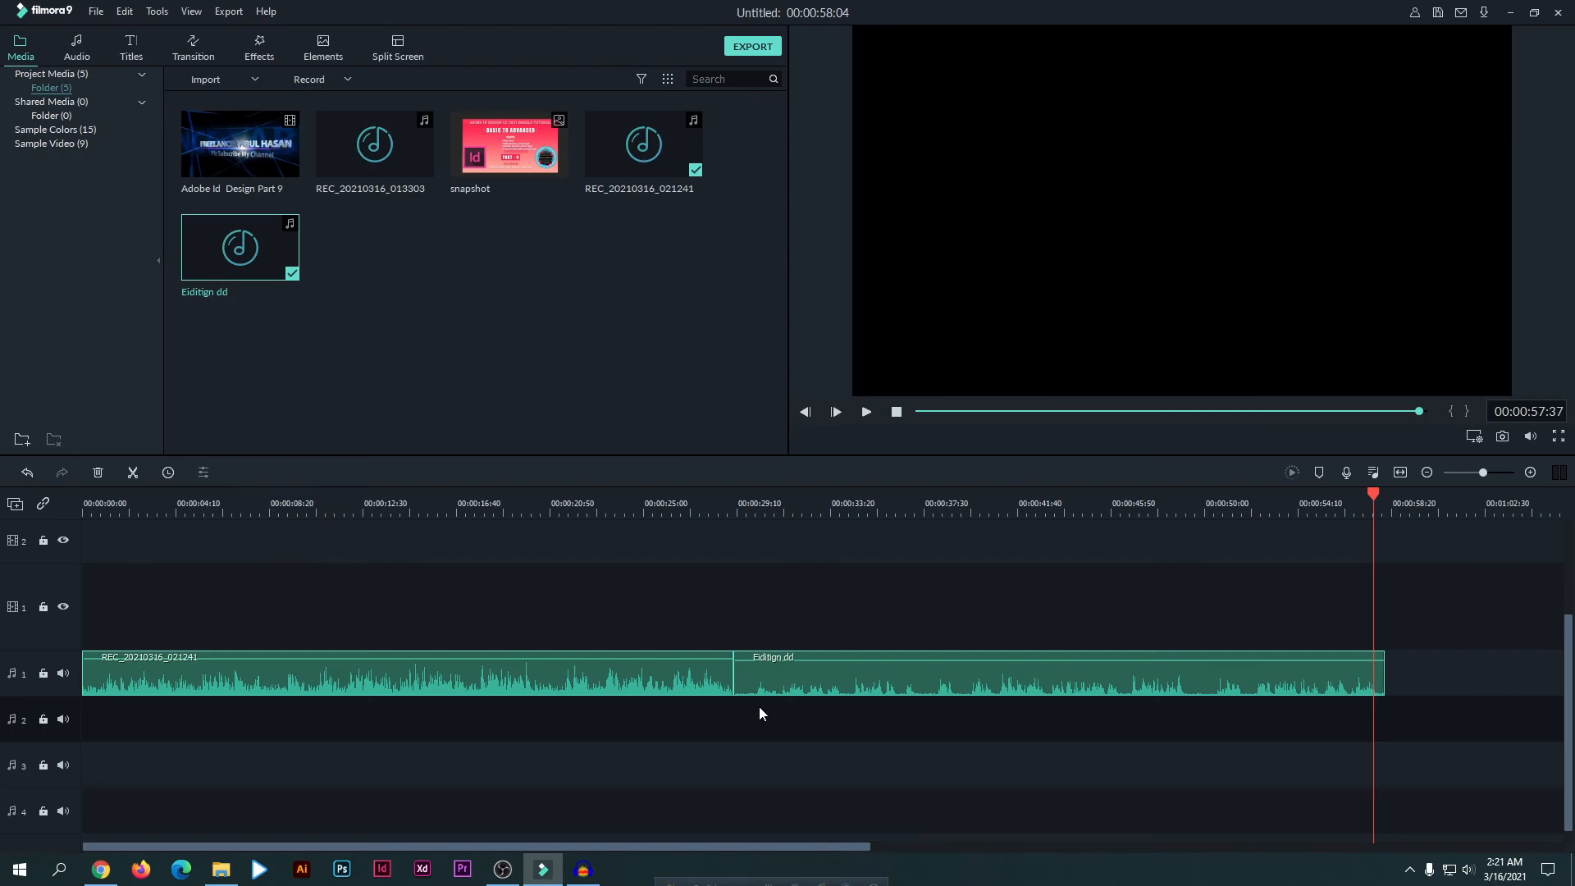
pyautogui.click(722, 621)
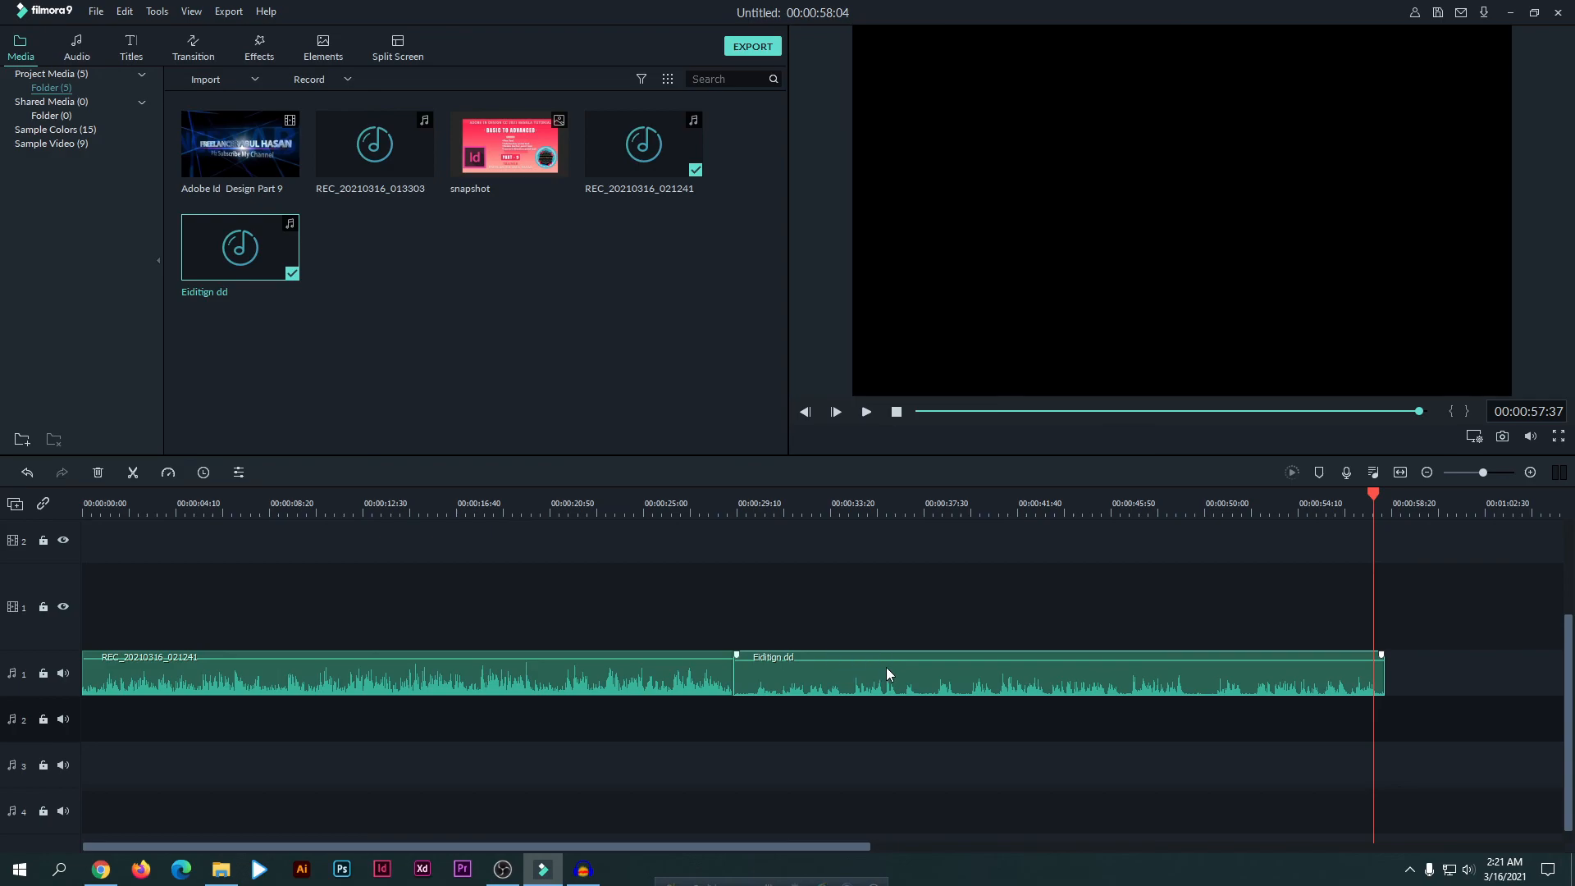
pyautogui.click(844, 677)
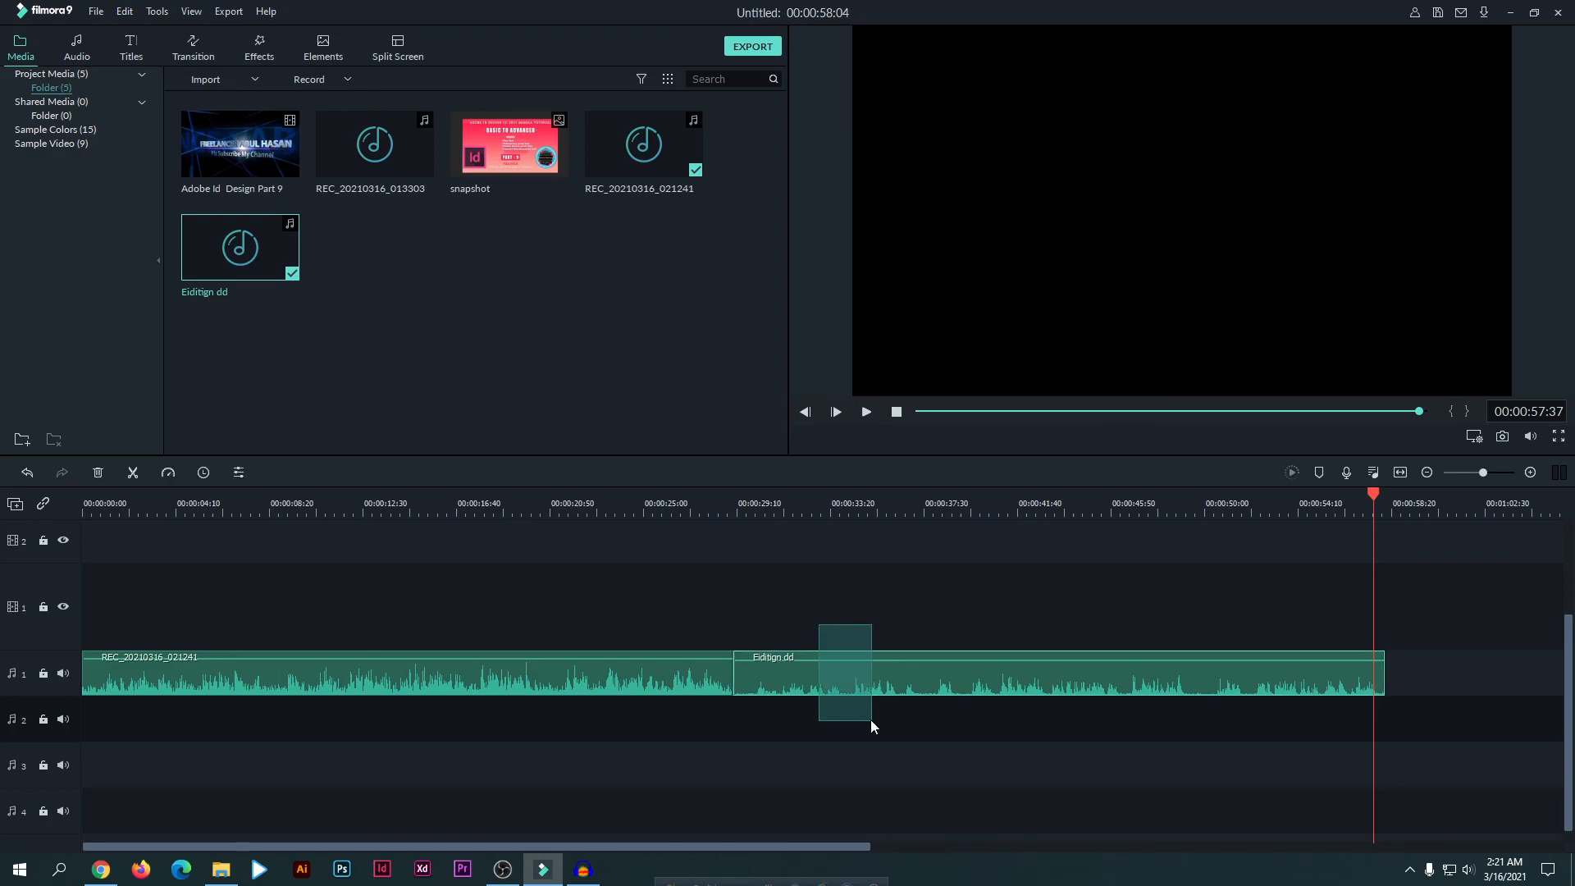